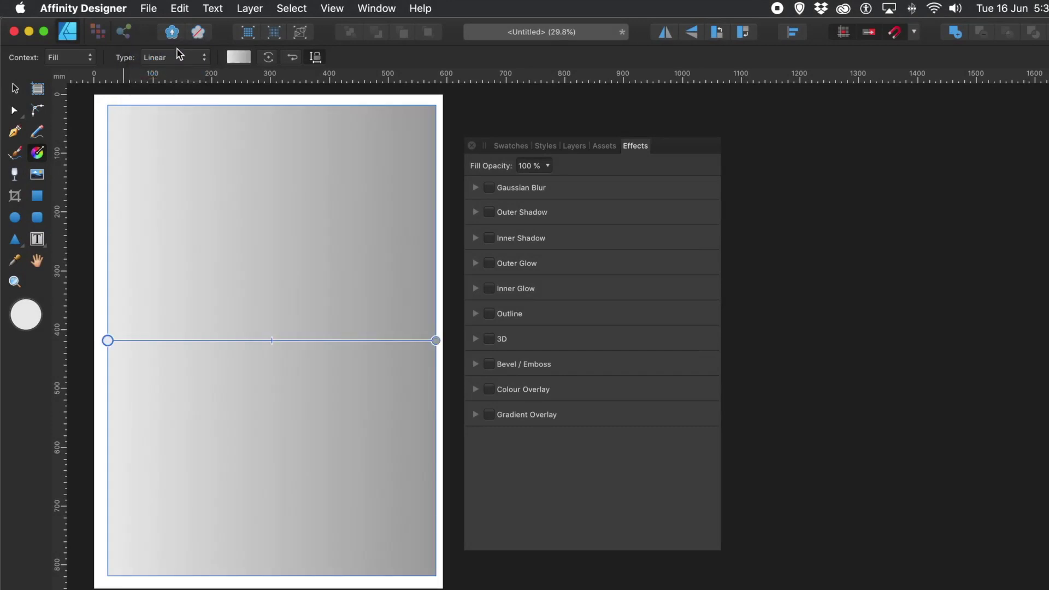
Change the page-sized rectangle's grey gradient type from linear to Radial.
left_click(176, 58)
left_click(176, 68)
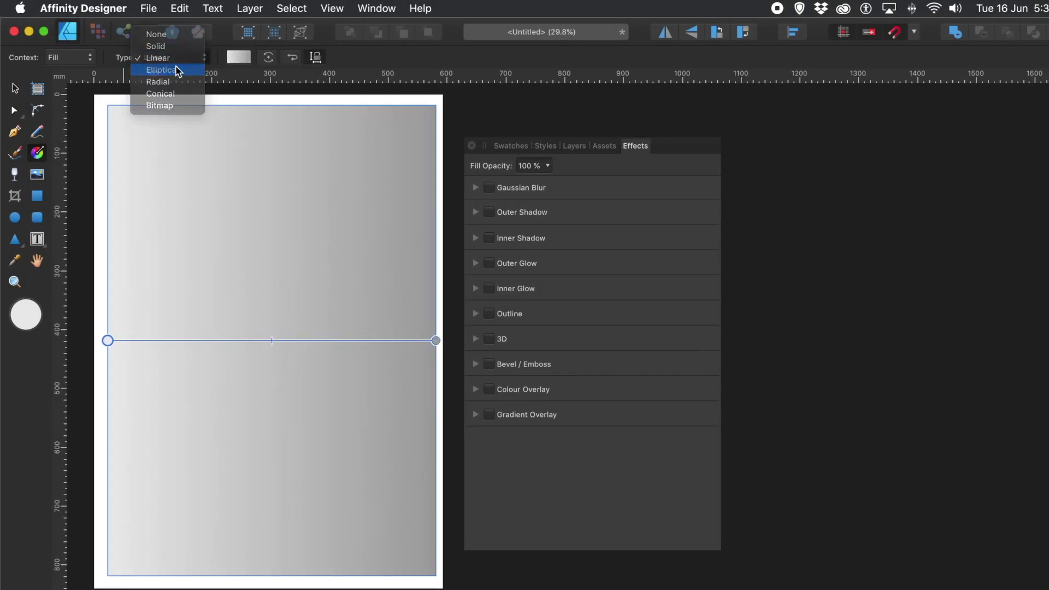
left_click(182, 61)
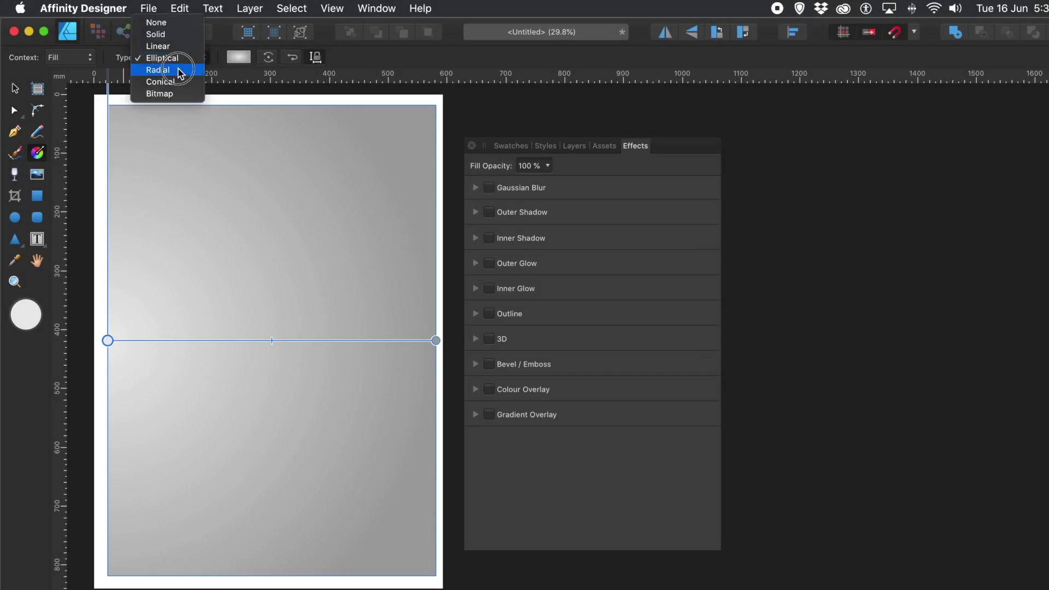
left_click(180, 70)
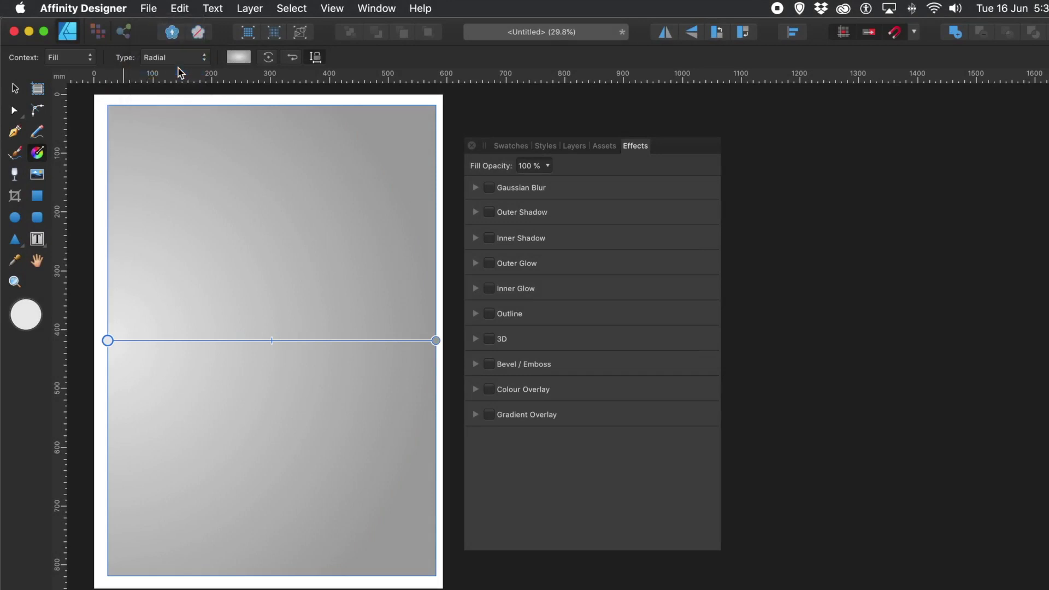
left_click(513, 148)
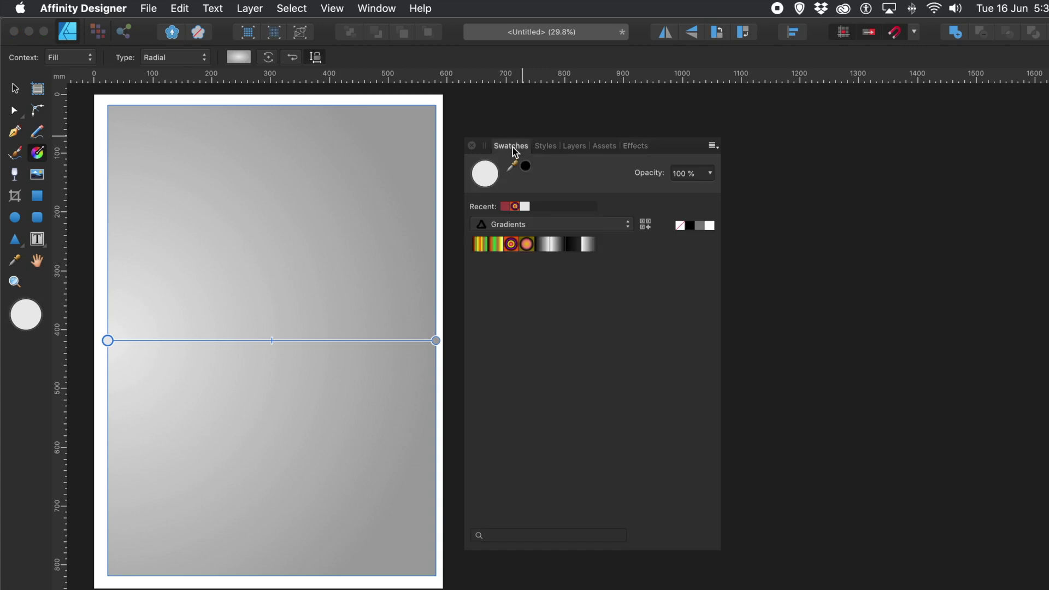
Apply the multi-colour elliptical gradient preset, stretch its edge, and move its white centre upward.
left_click(510, 246)
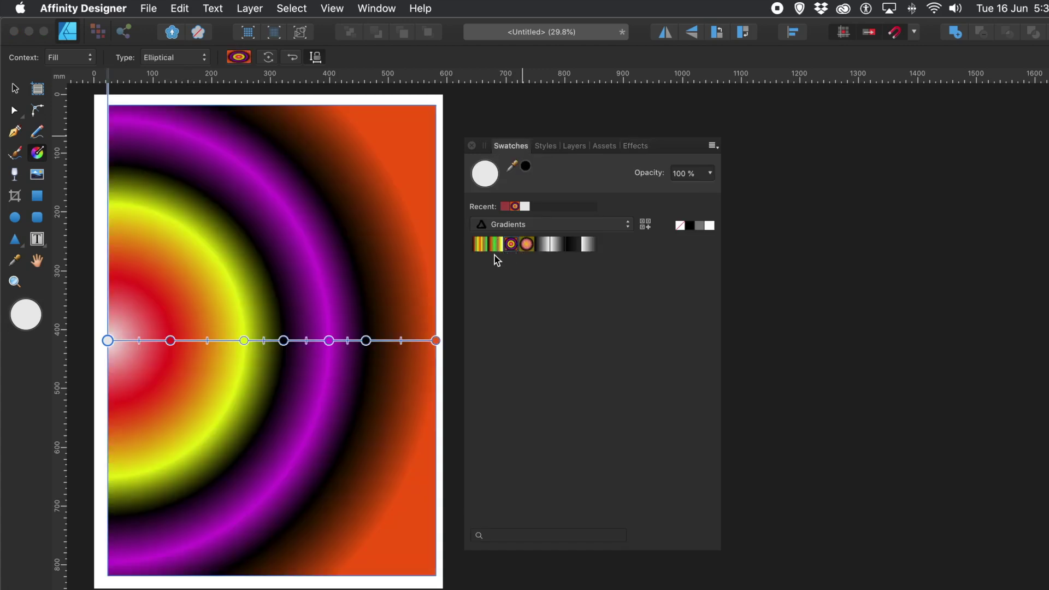
left_click_drag(437, 340, 509, 575)
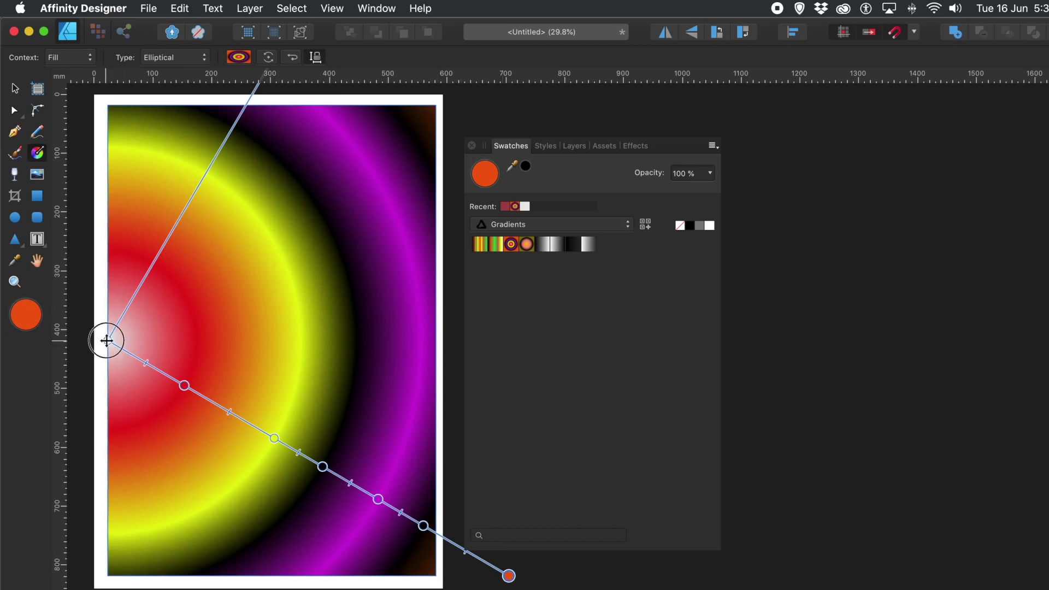
left_click_drag(107, 340, 225, 306)
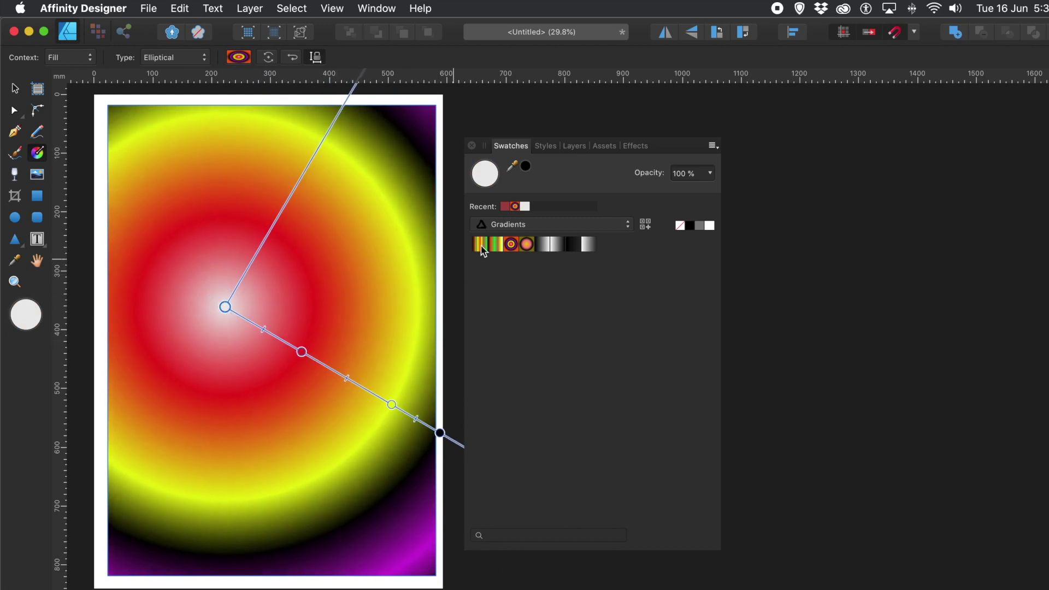
left_click(17, 90)
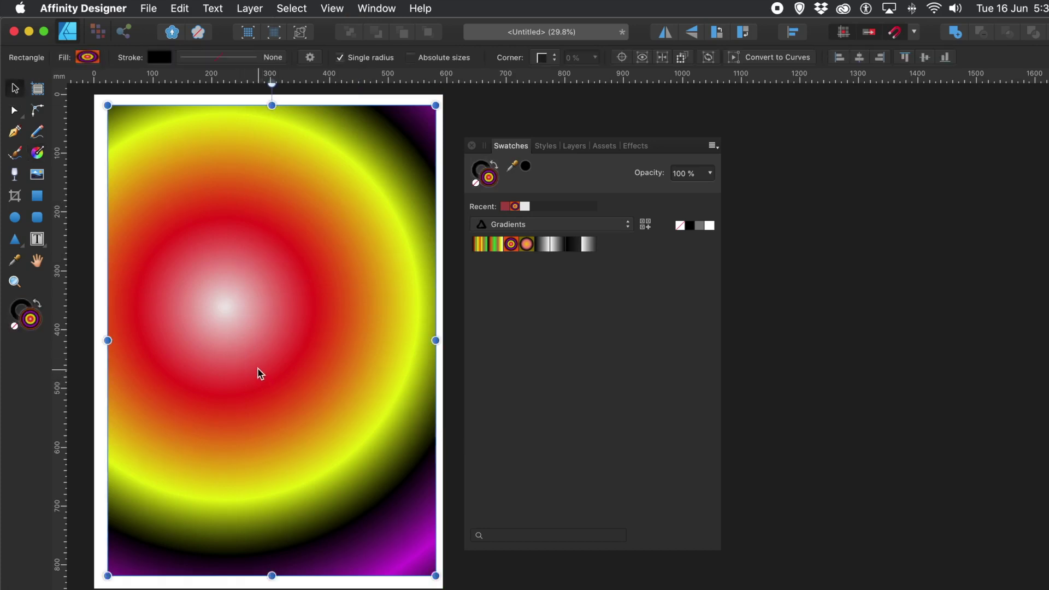
Nudge the gradient rectangle right and flip it with Layer > Transform > Flip Horizontal.
left_click_drag(265, 373, 241, 369)
left_click(251, 9)
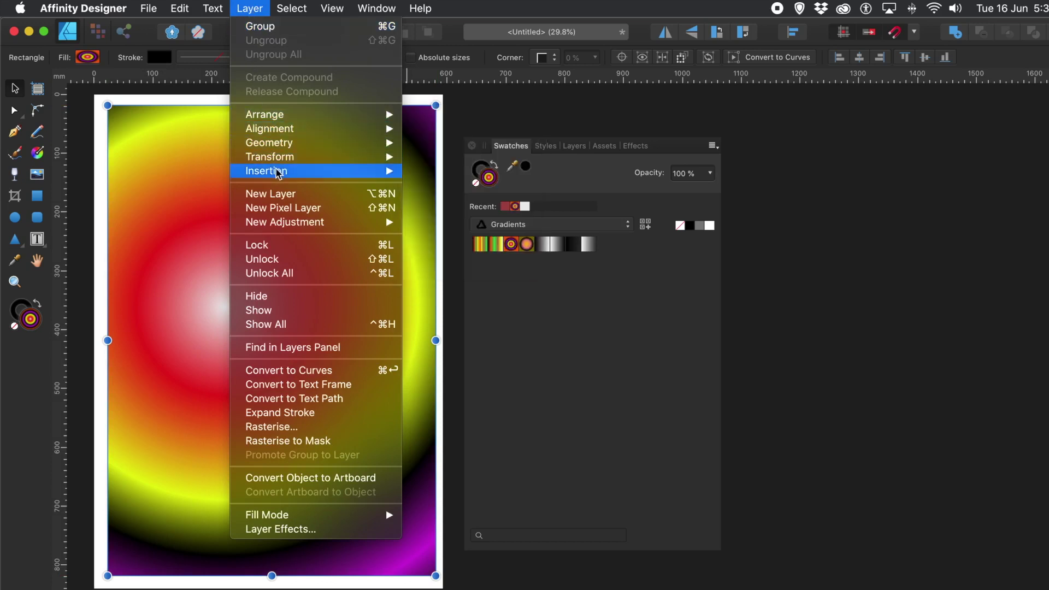
mouse_move(280, 160)
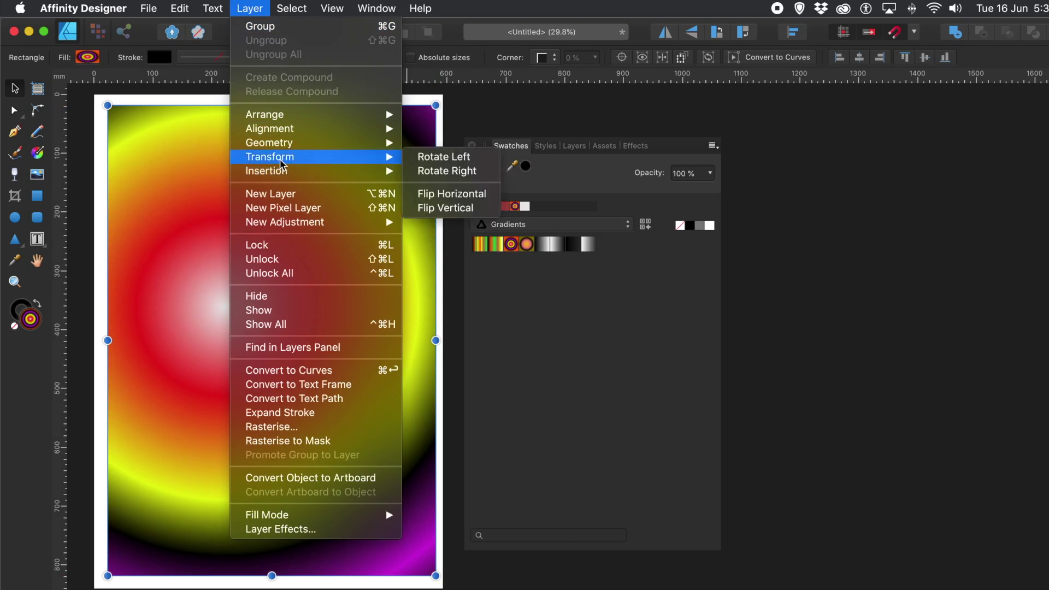
left_click(457, 196)
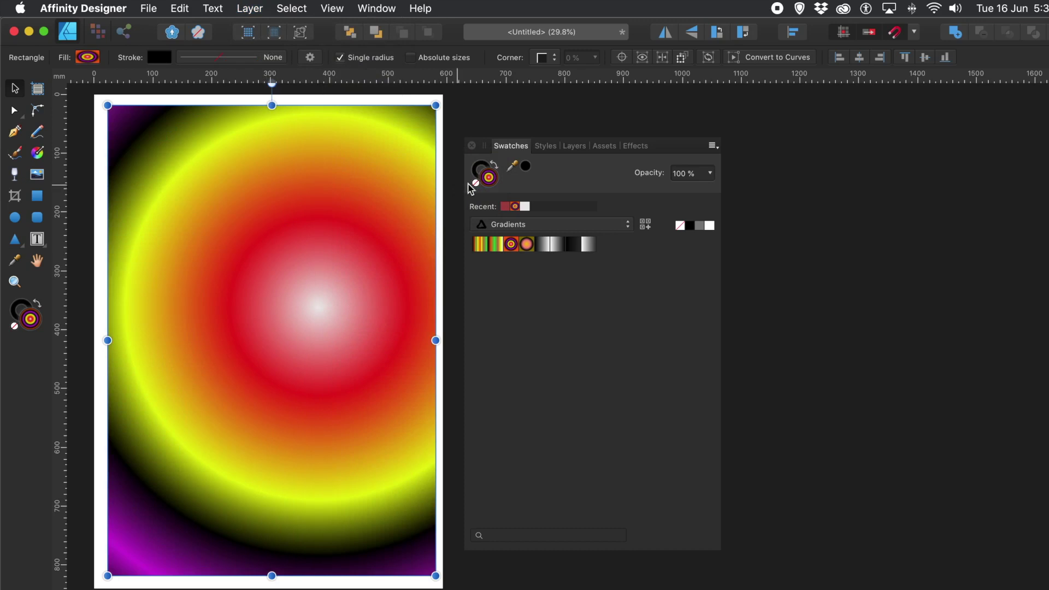
left_click(586, 149)
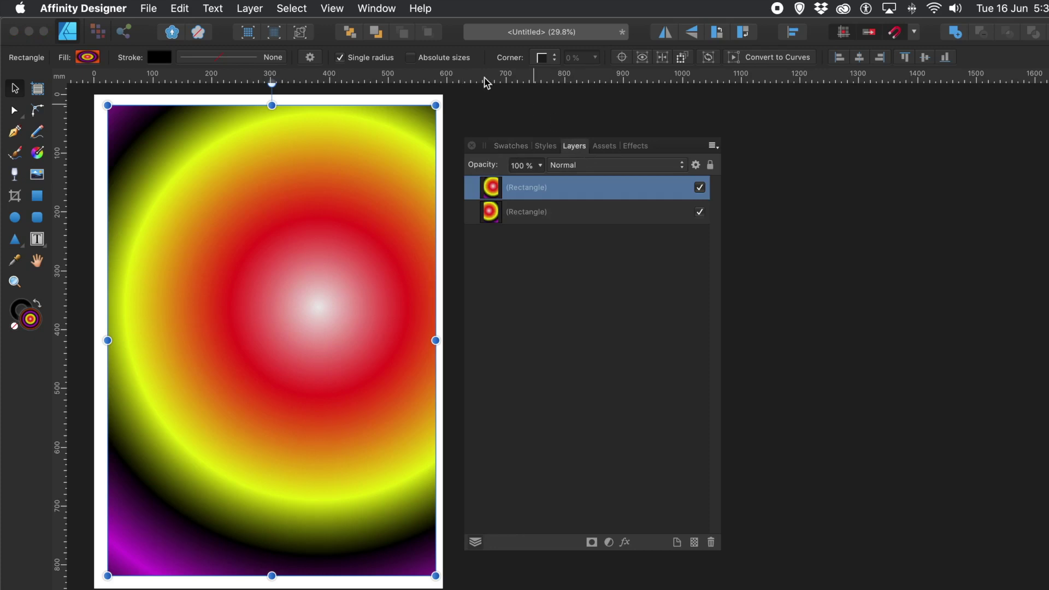
Set the top rectangle's blend mode to Difference in the Layers panel.
left_click(333, 10)
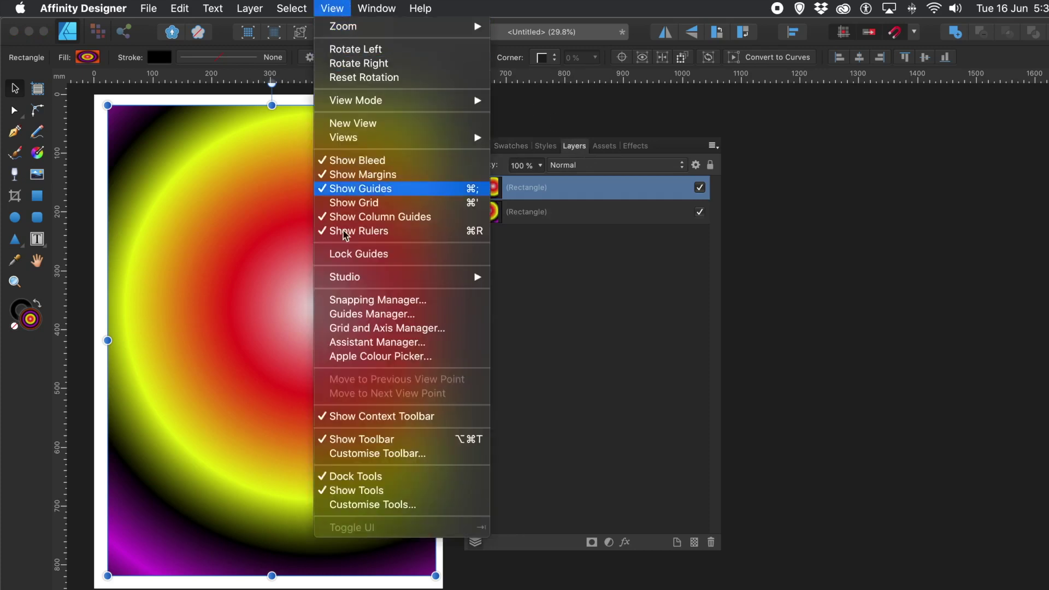
mouse_move(372, 281)
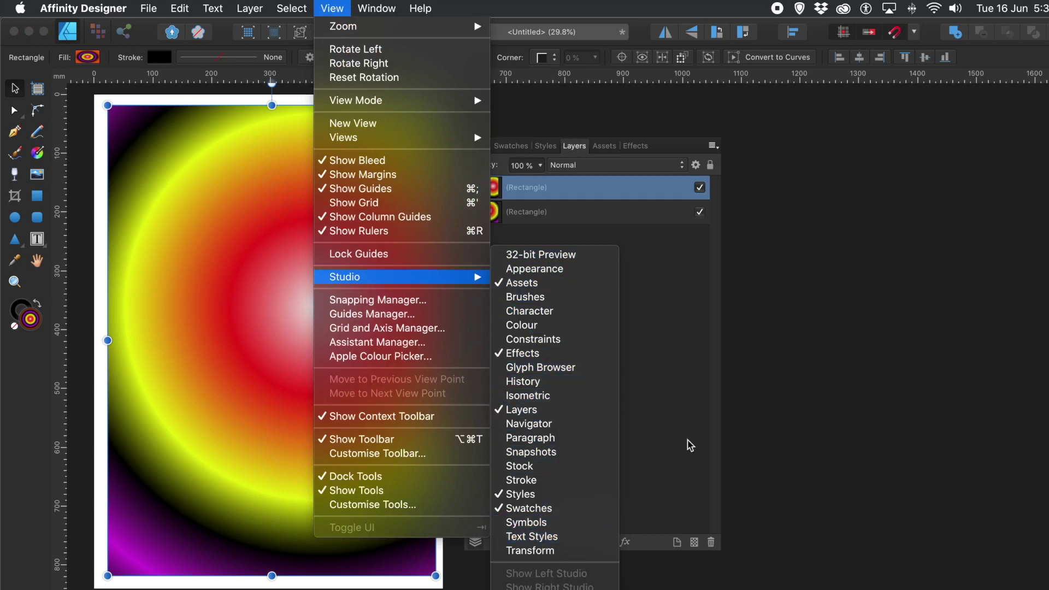
left_click(691, 363)
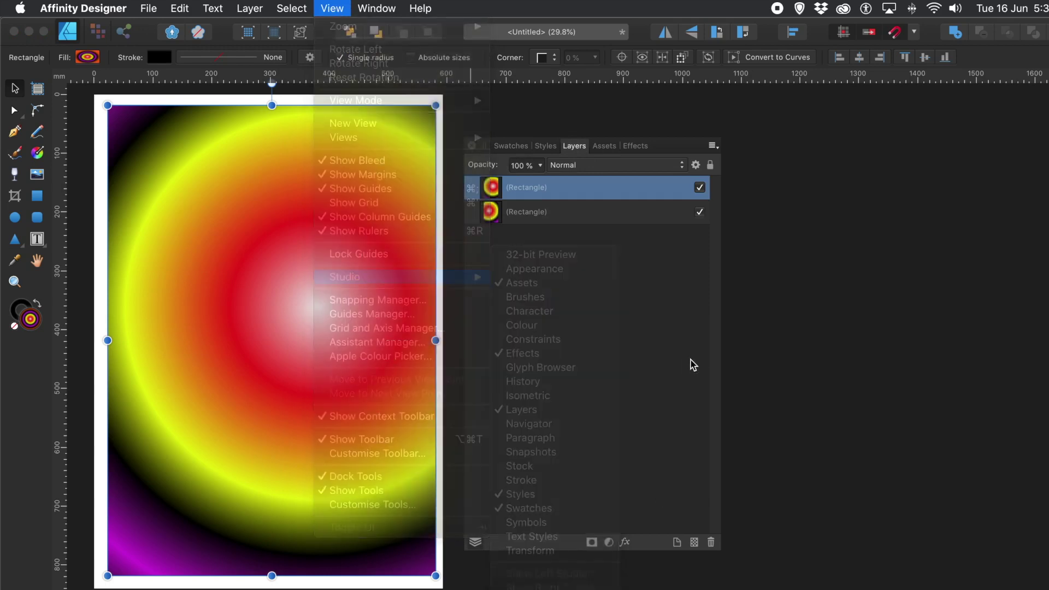
left_click(573, 166)
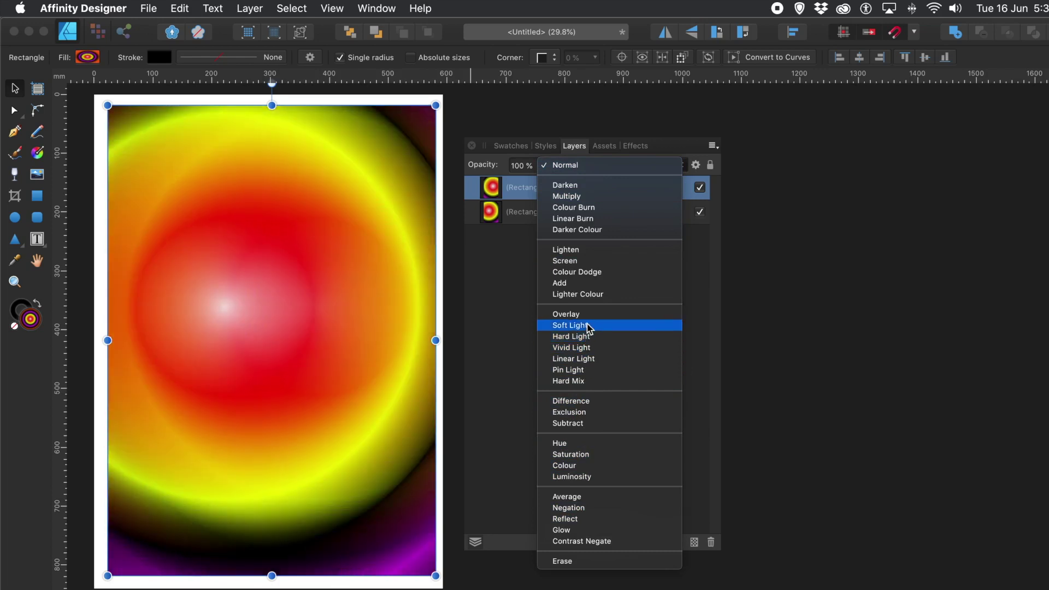
left_click(584, 401)
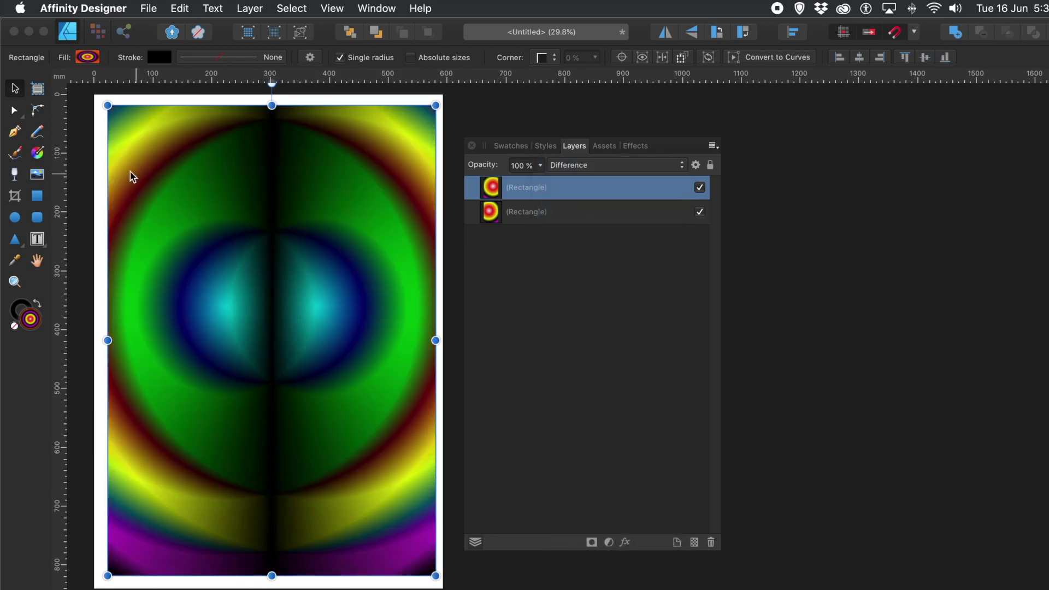
Marquee-select both gradient rectangles and choose Group from the Layers context menu.
left_click(84, 126)
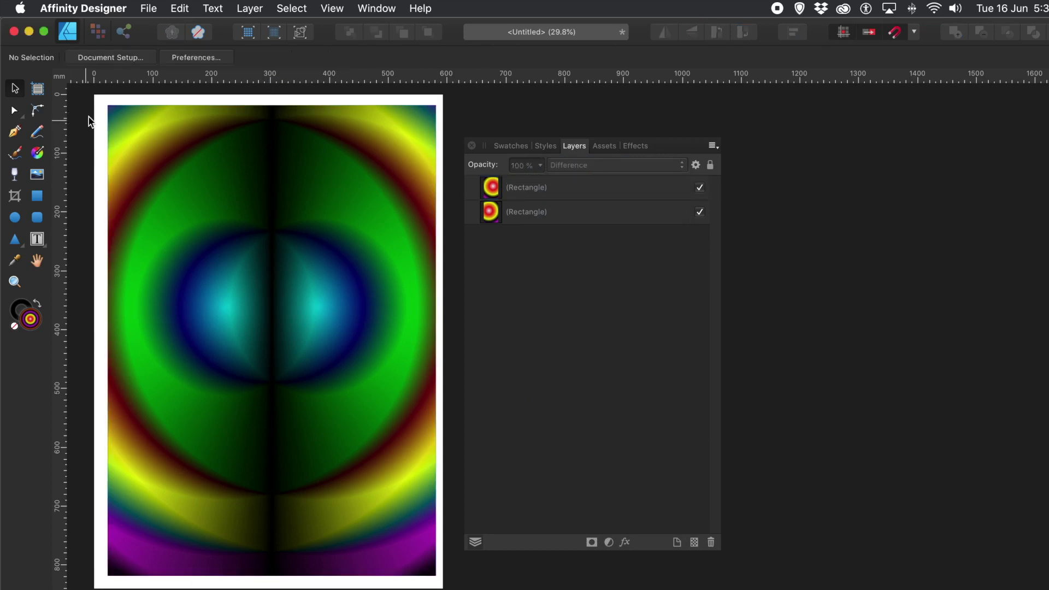
left_click_drag(91, 97, 447, 578)
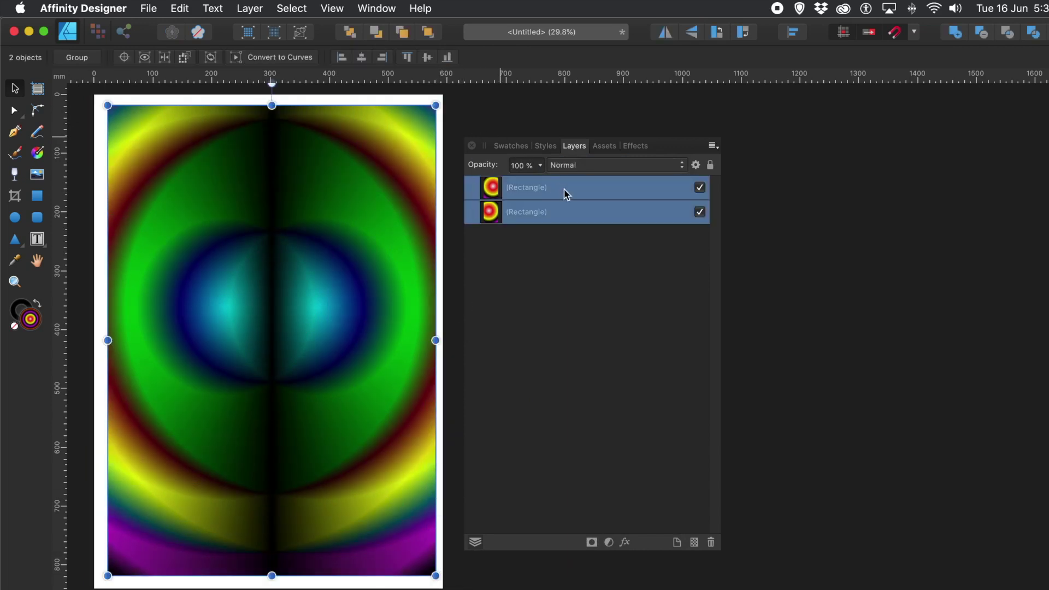
right_click(514, 193)
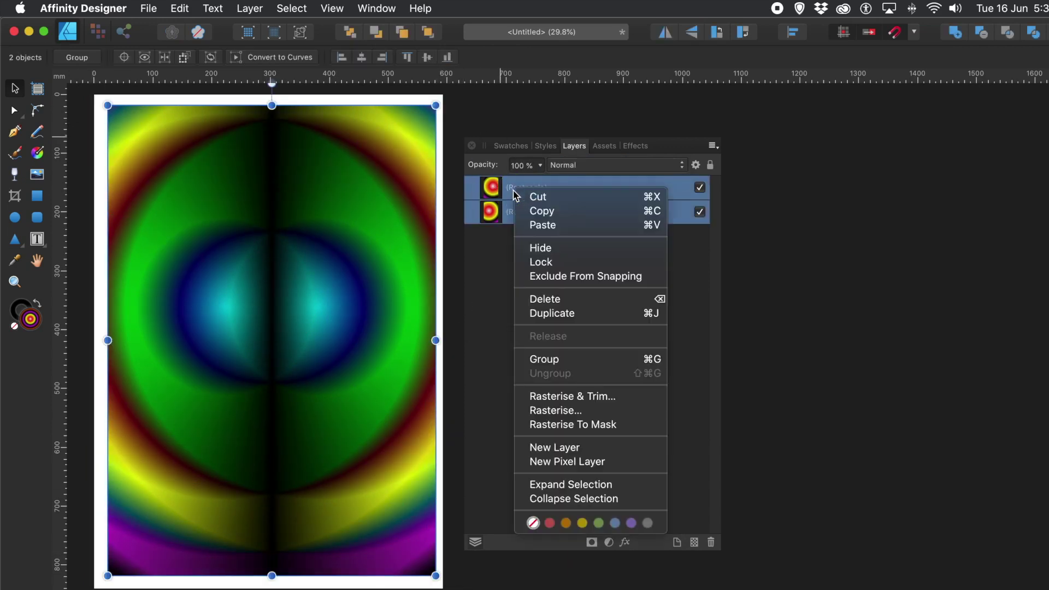
left_click(551, 363)
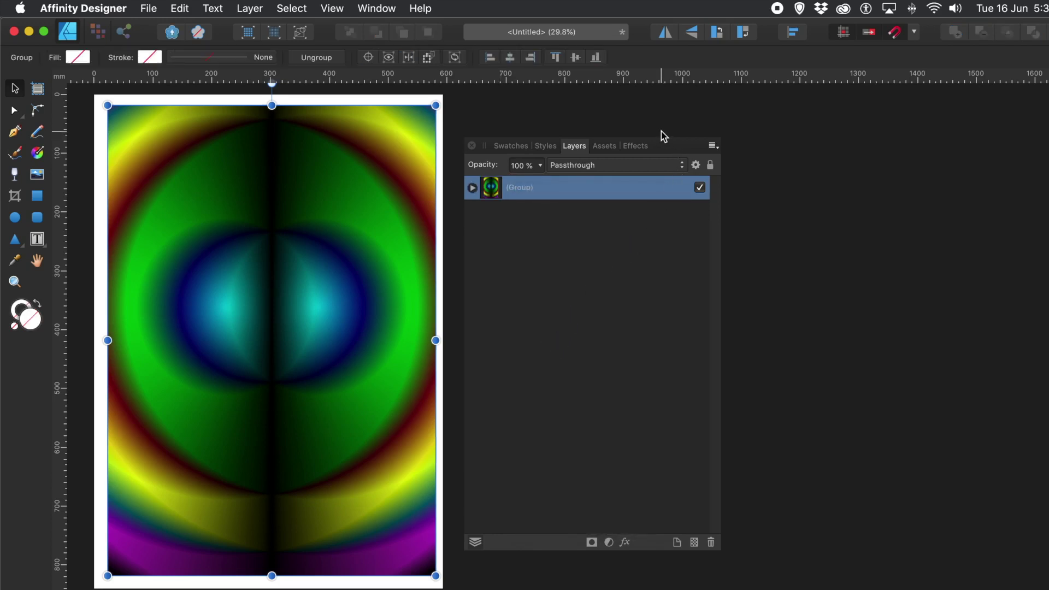
Add the grouped artwork as a new asset via Add from Selection and place a copy on the page.
left_click(603, 148)
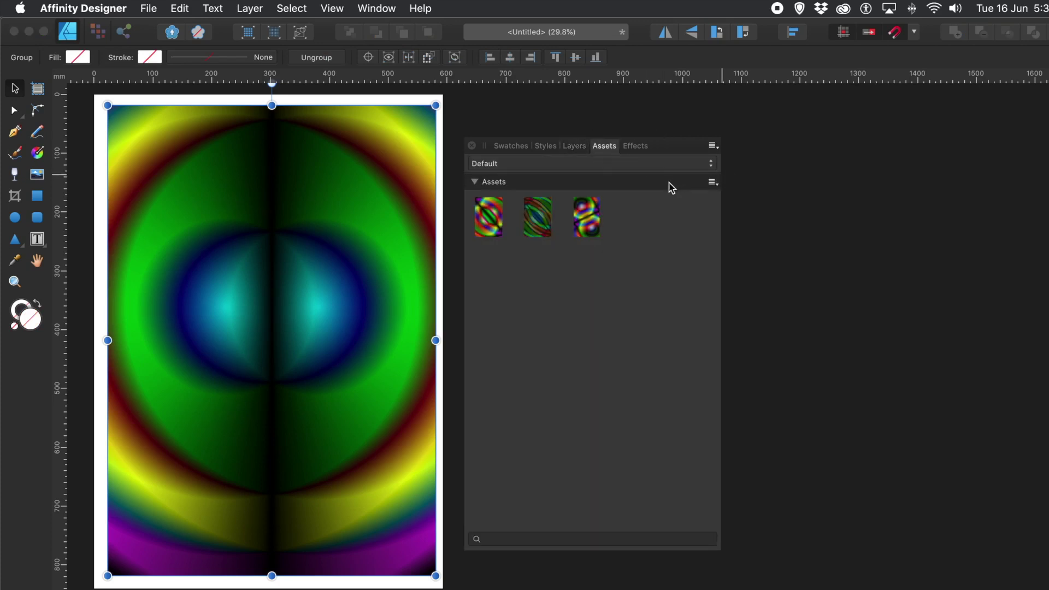
left_click(713, 183)
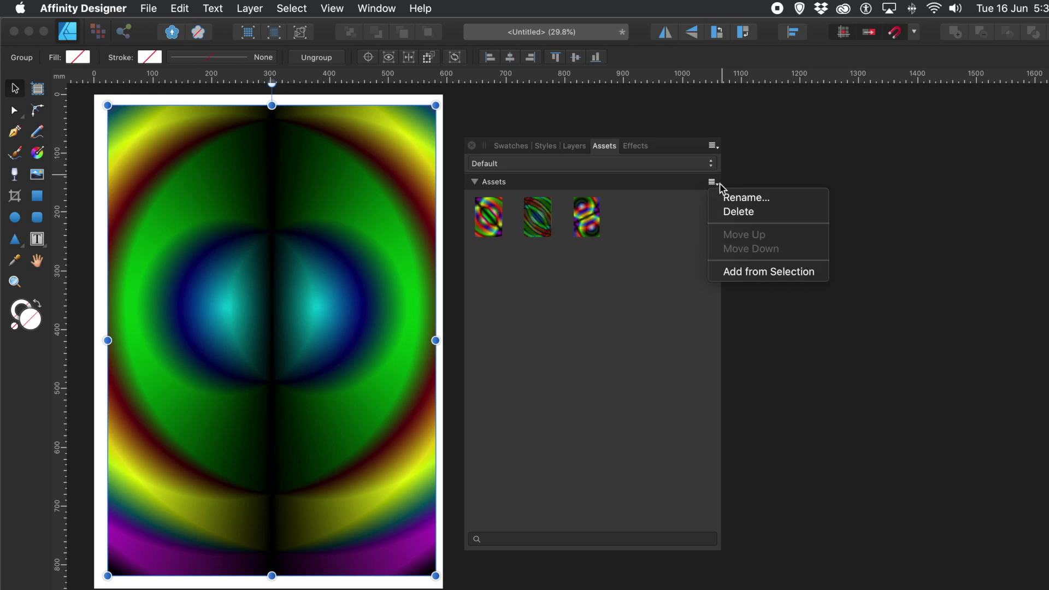
left_click(729, 273)
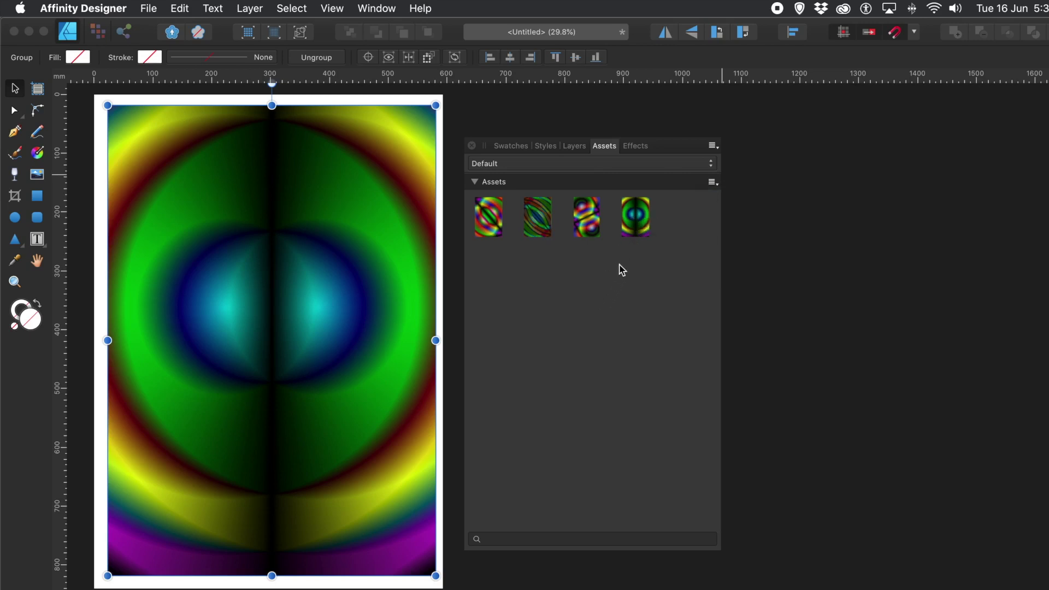
left_click_drag(637, 215, 272, 346)
left_click(38, 153)
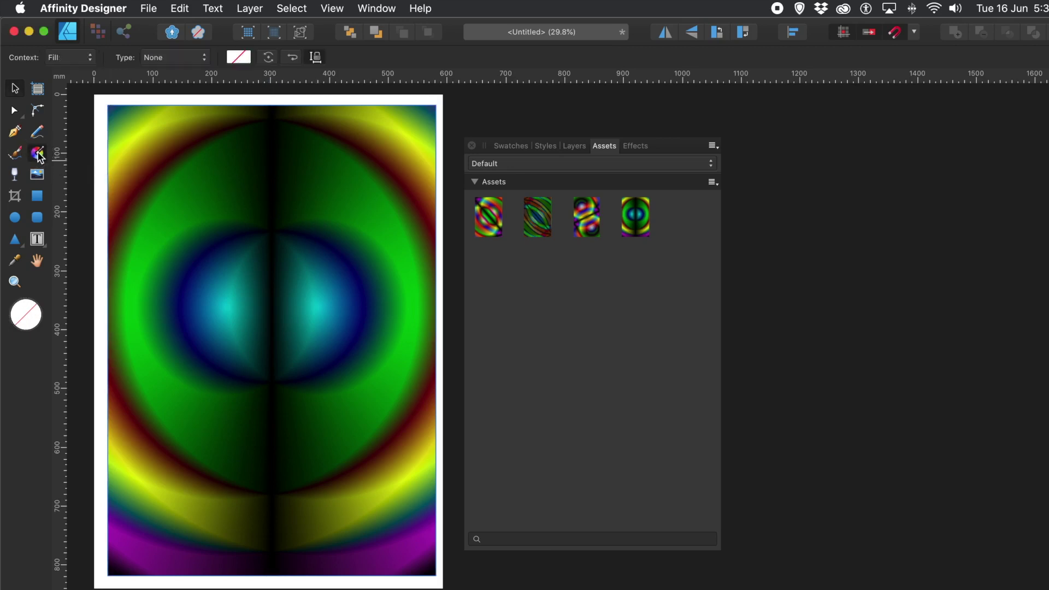
Select the group's first rectangle and drag its elliptical gradient centre toward the upper right.
left_click(574, 146)
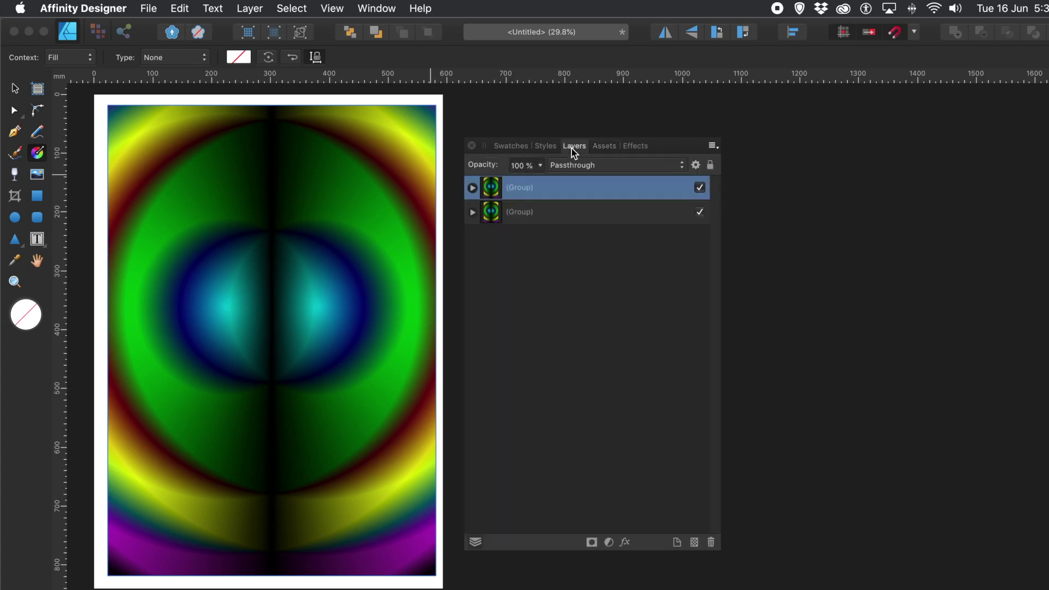
left_click(473, 188)
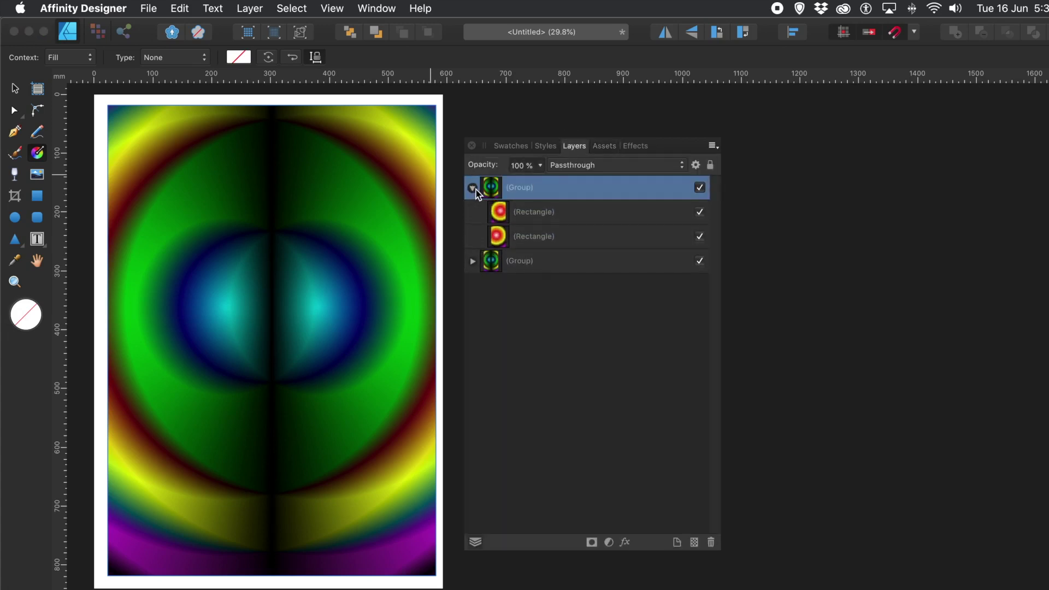
left_click(535, 216)
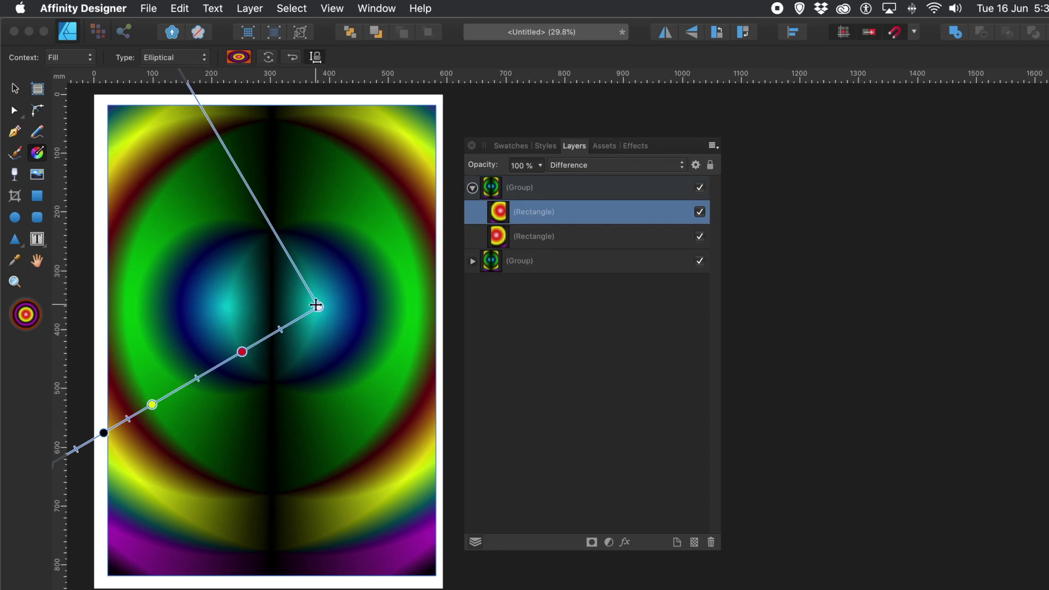
left_click_drag(319, 307, 381, 173)
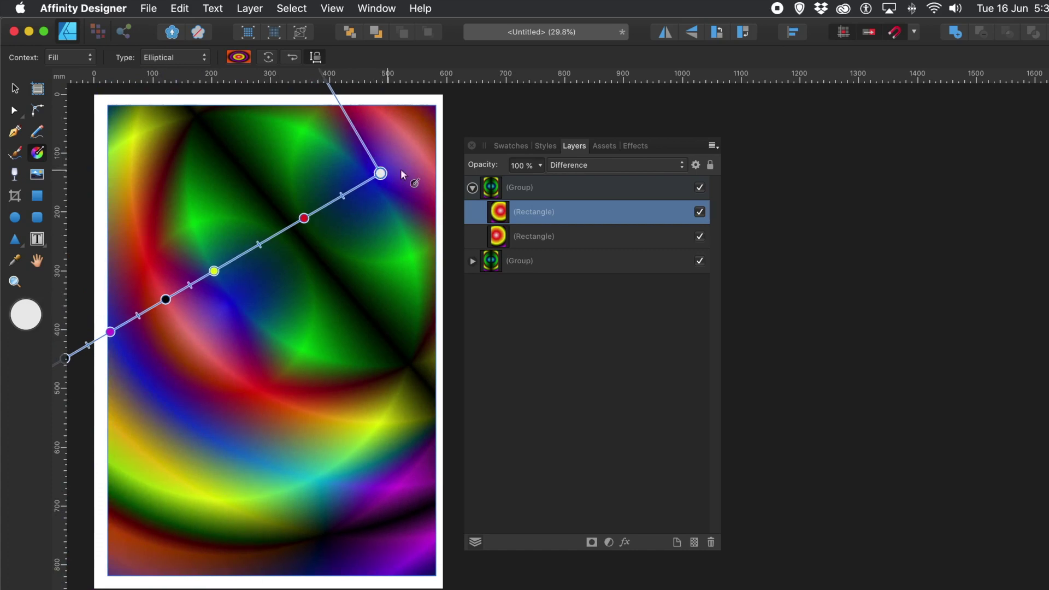
left_click(512, 146)
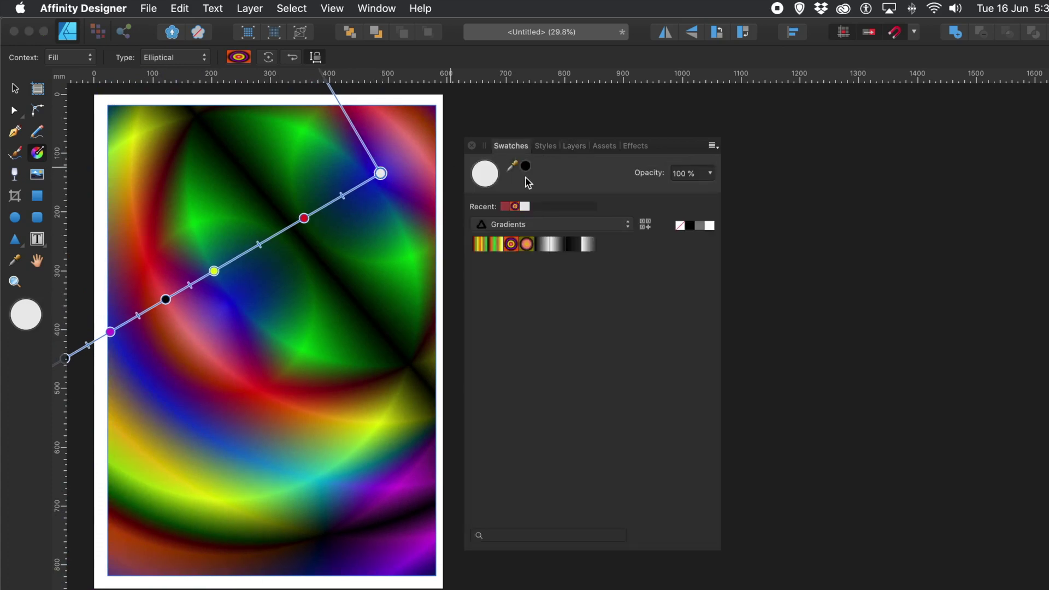
Apply a radial gradient swatch to the top rectangle and drag its handles down toward the lower right.
left_click(526, 246)
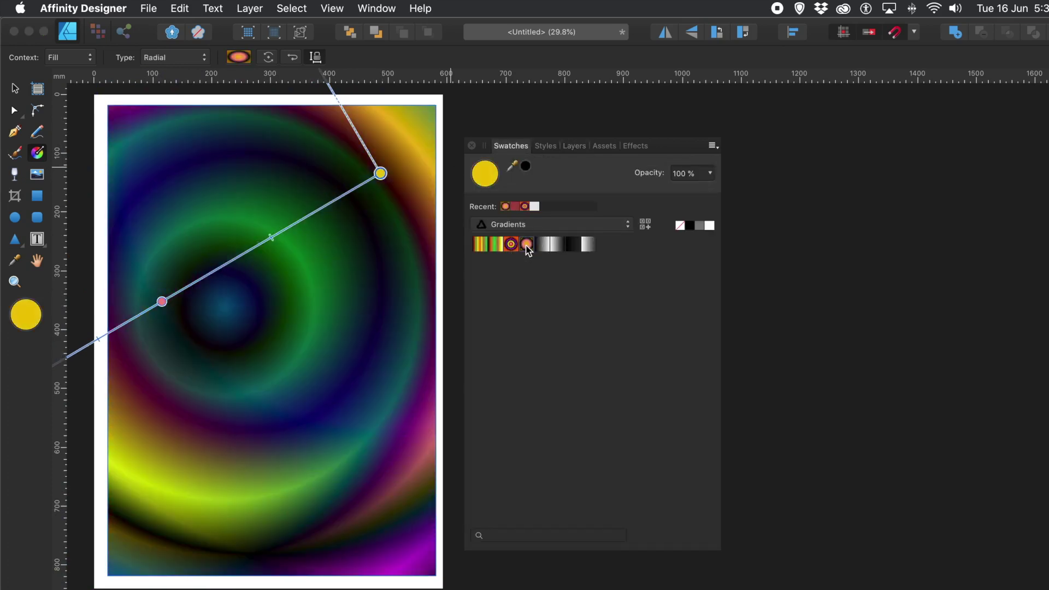
left_click_drag(379, 173, 310, 258)
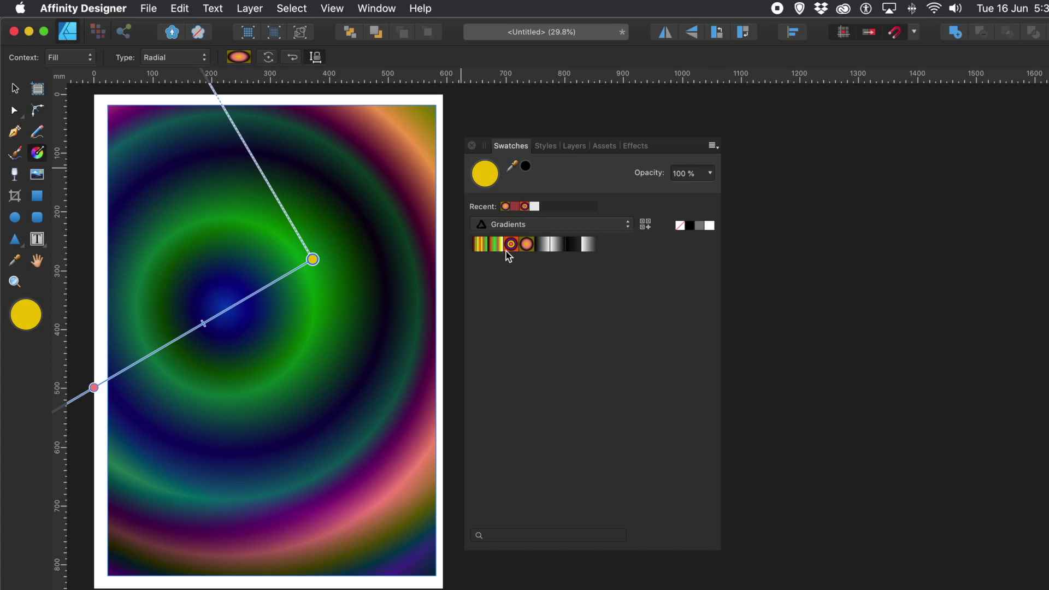
left_click_drag(321, 257, 410, 486)
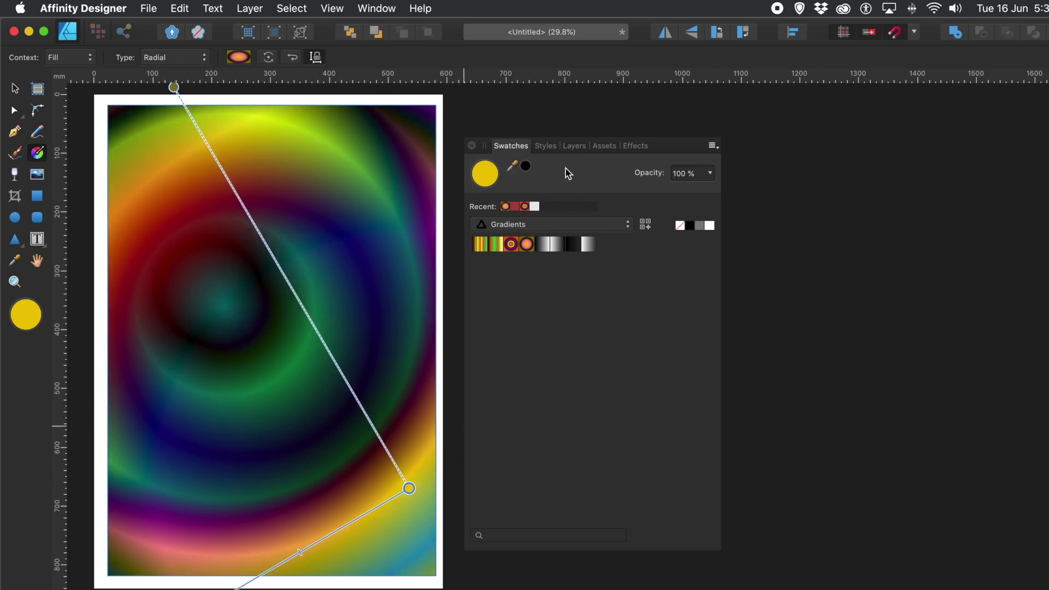
left_click(578, 149)
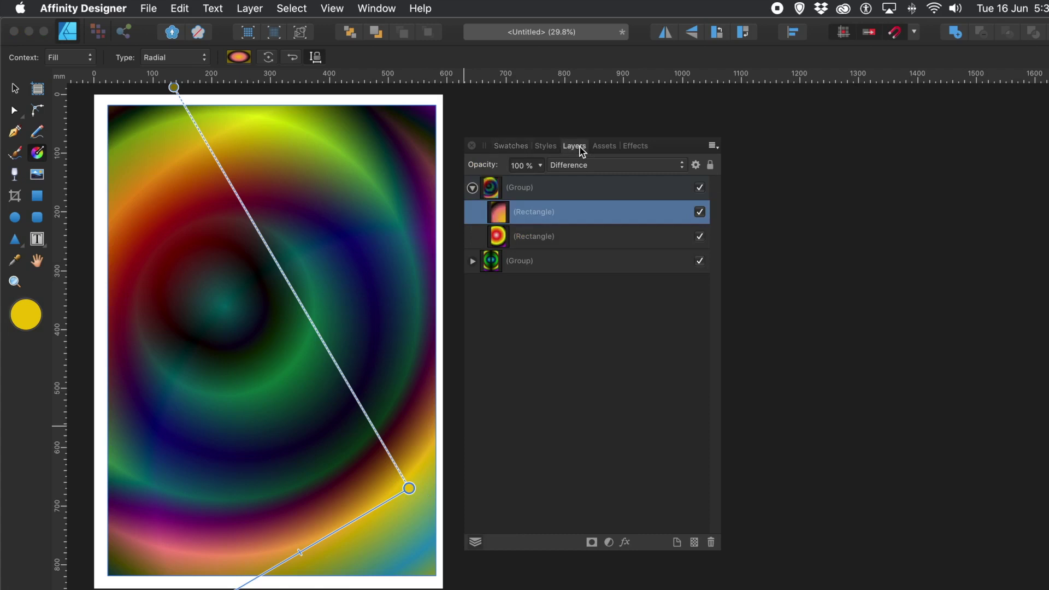
Select the lower rectangle, move its gradient centre lower, and make the red stop active.
left_click(520, 240)
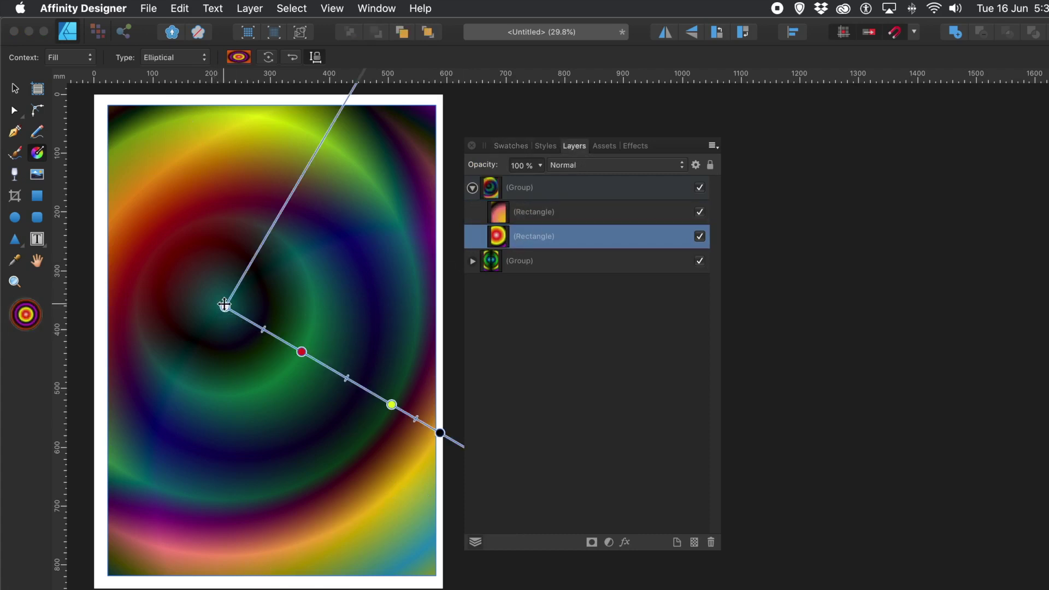
left_click_drag(224, 305, 212, 351)
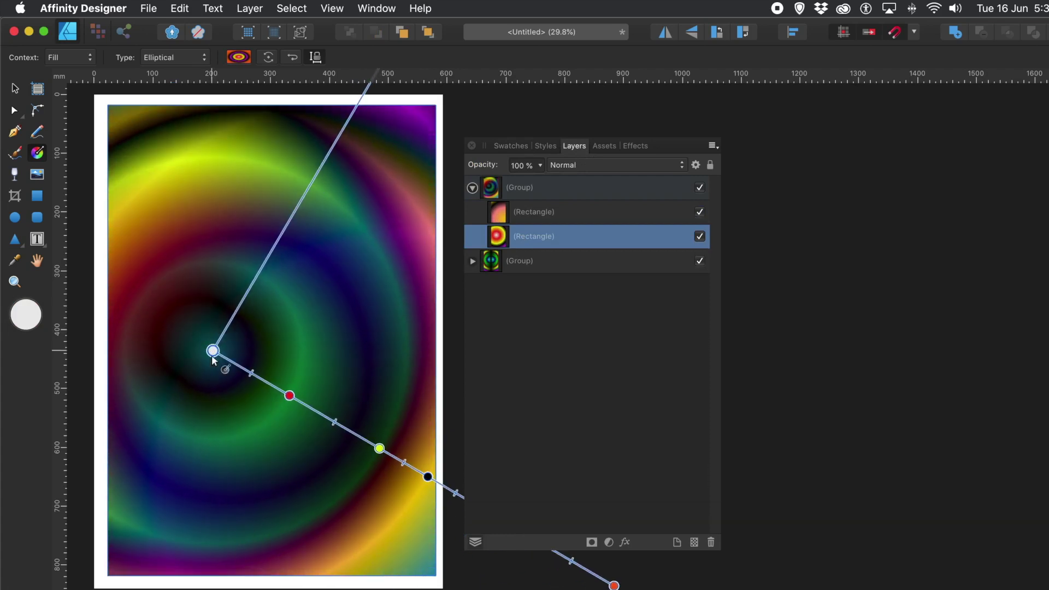
left_click(289, 394)
left_click(289, 394)
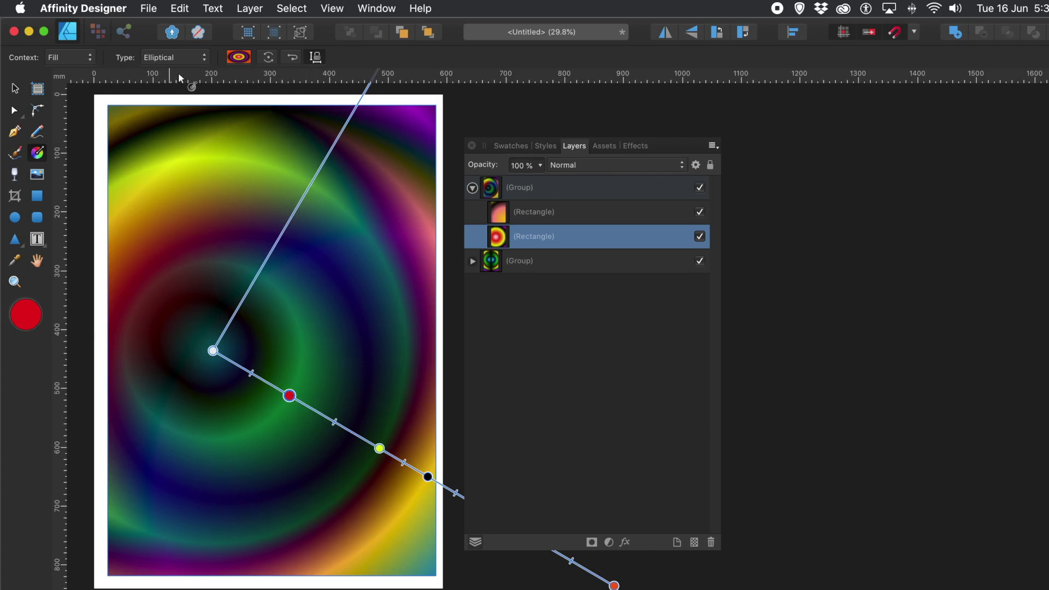
left_click(236, 57)
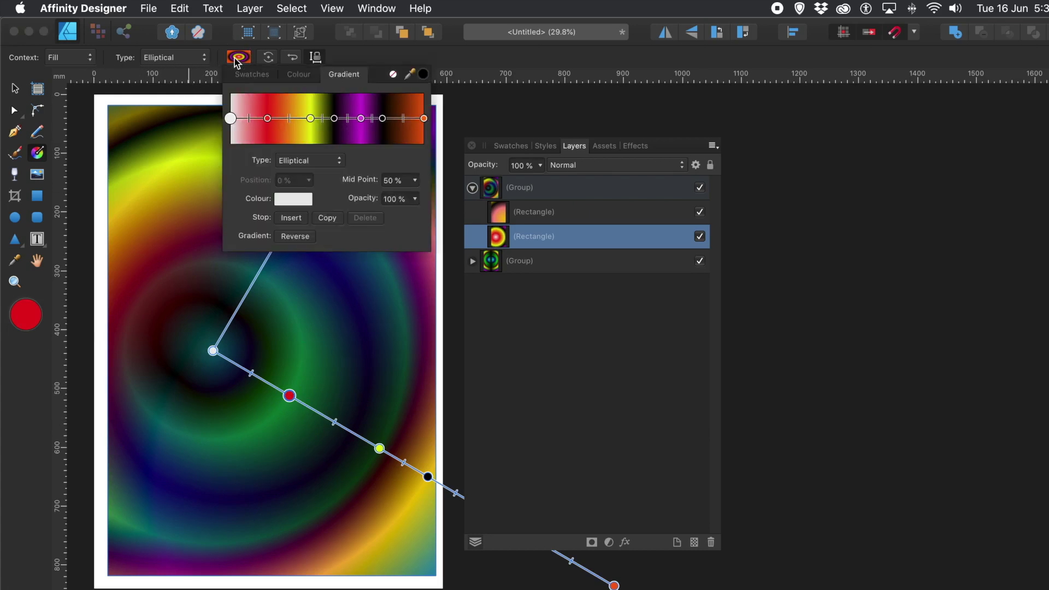
Recolour the red stop to a duller magenta, then tighten the rings around a lower-left centre.
left_click(268, 119)
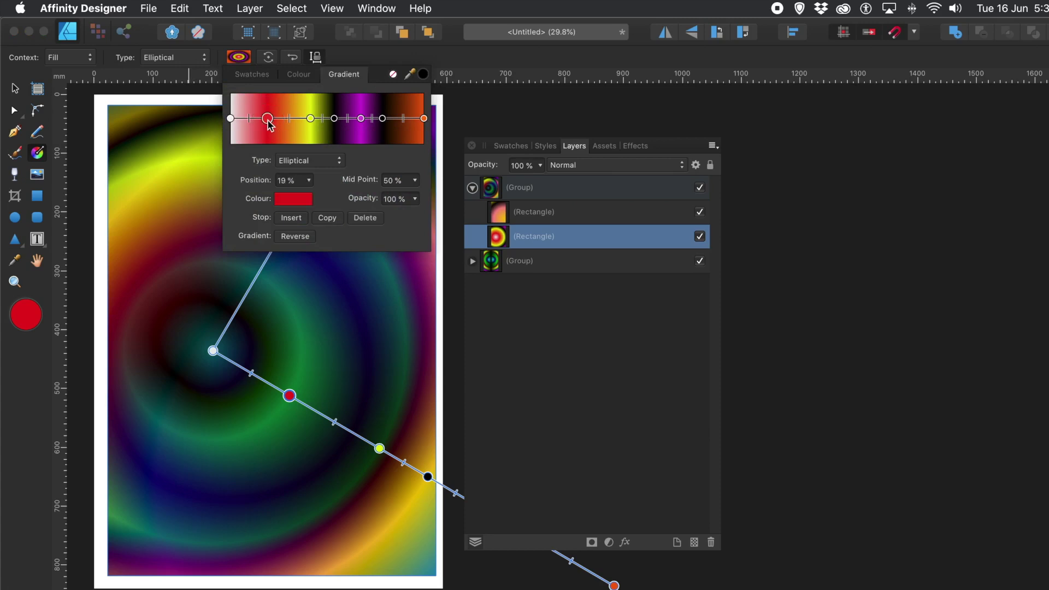
left_click(294, 200)
left_click_drag(343, 302, 358, 309)
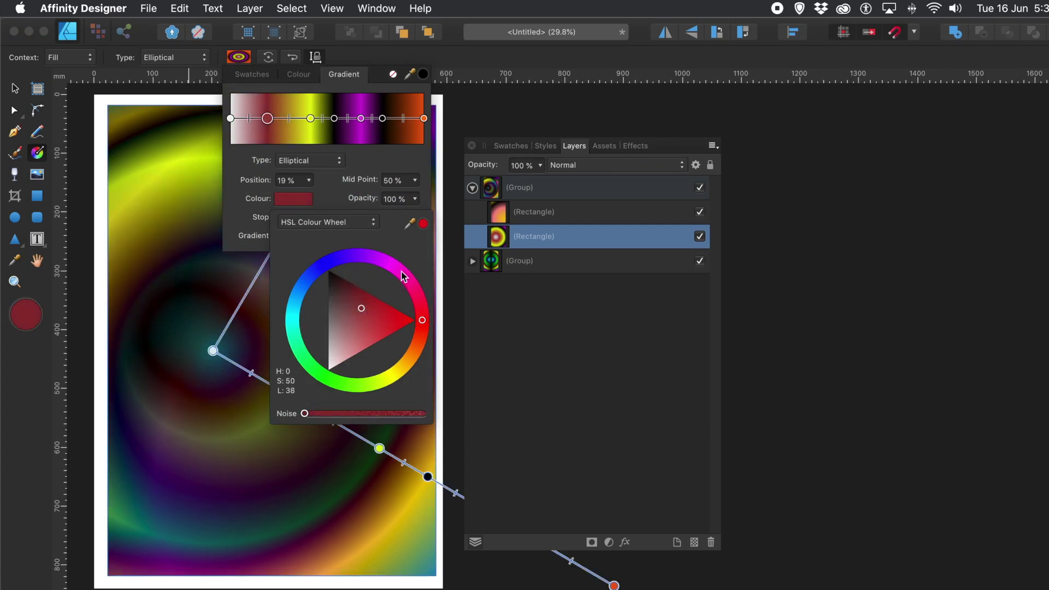
mouse_move(412, 284)
left_mouse_down()
mouse_move(398, 270)
mouse_move(403, 279)
mouse_move(366, 300)
mouse_move(394, 285)
left_mouse_up()
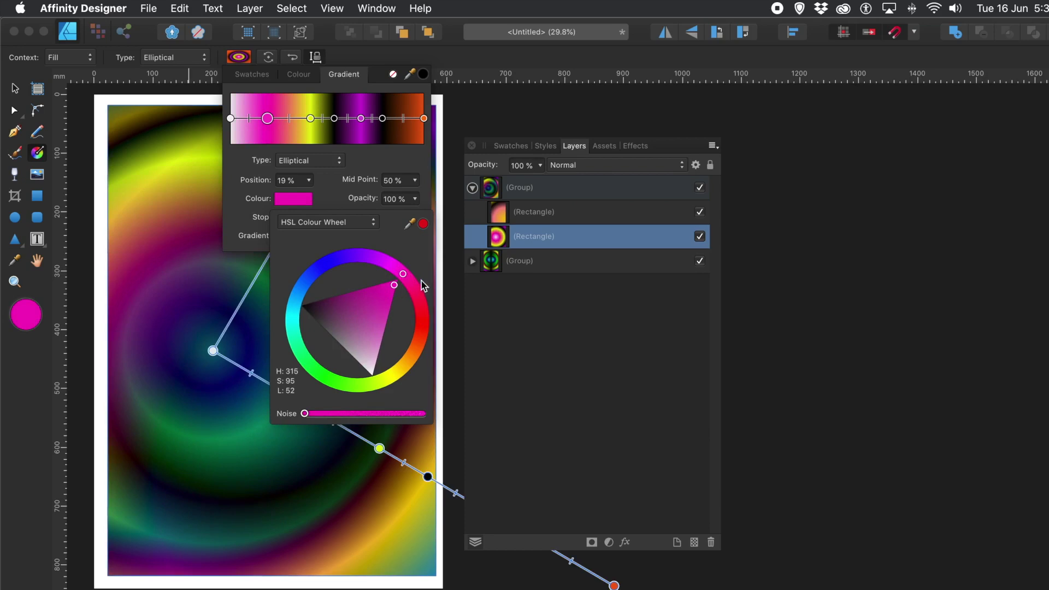
left_click(513, 51)
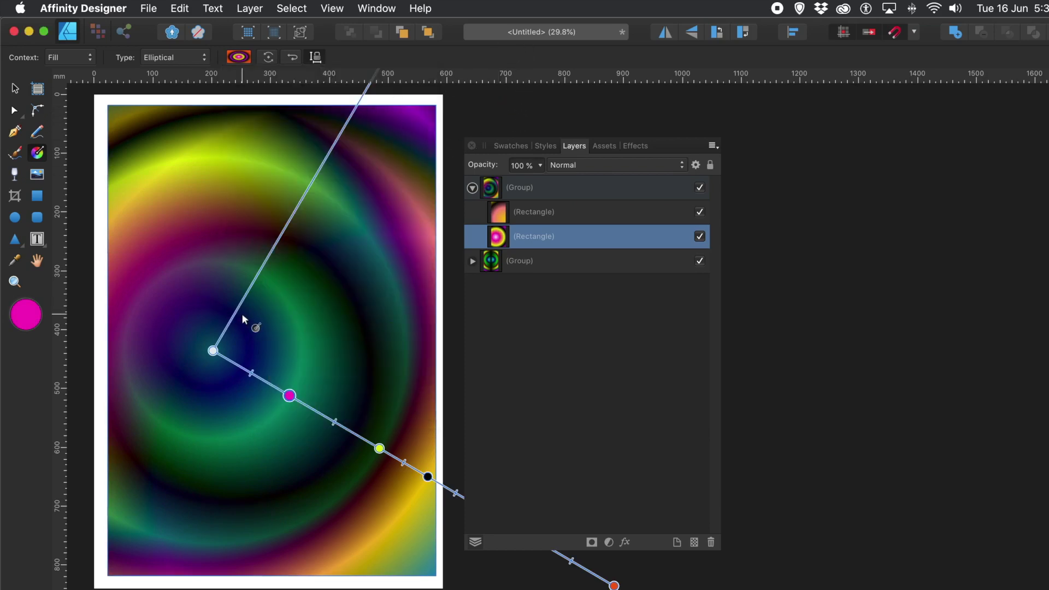
left_click_drag(206, 358, 165, 375)
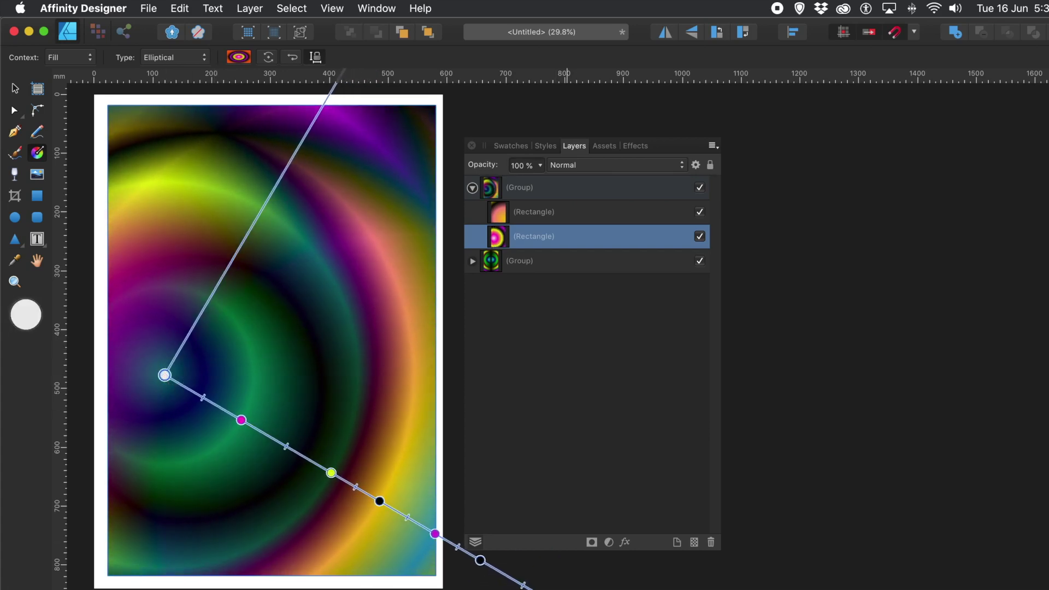
left_click_drag(556, 589, 308, 499)
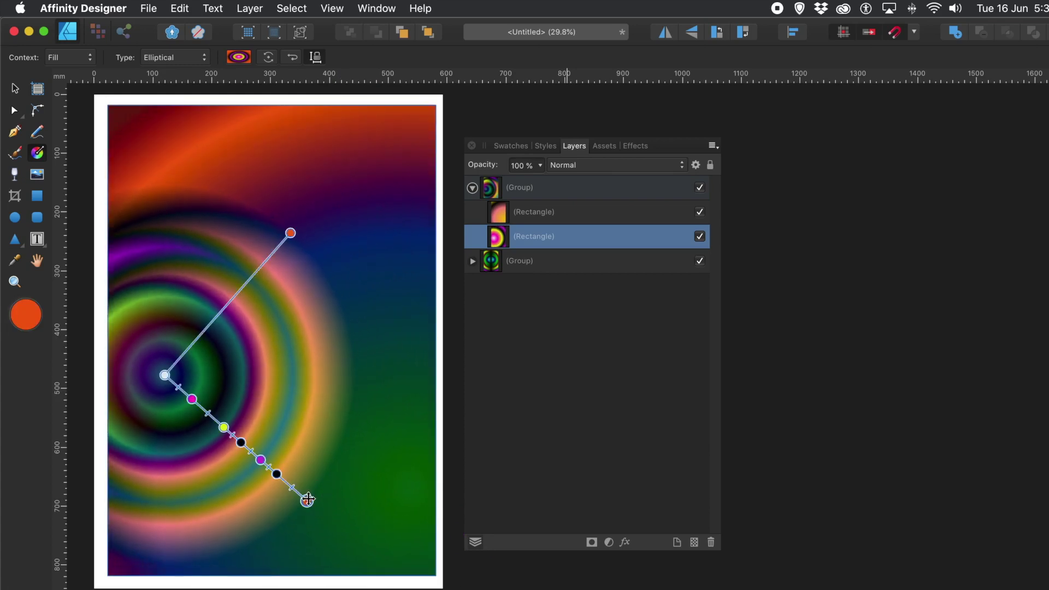
Lengthen the lower group's first rectangle gradient toward the upper right.
left_click(473, 262)
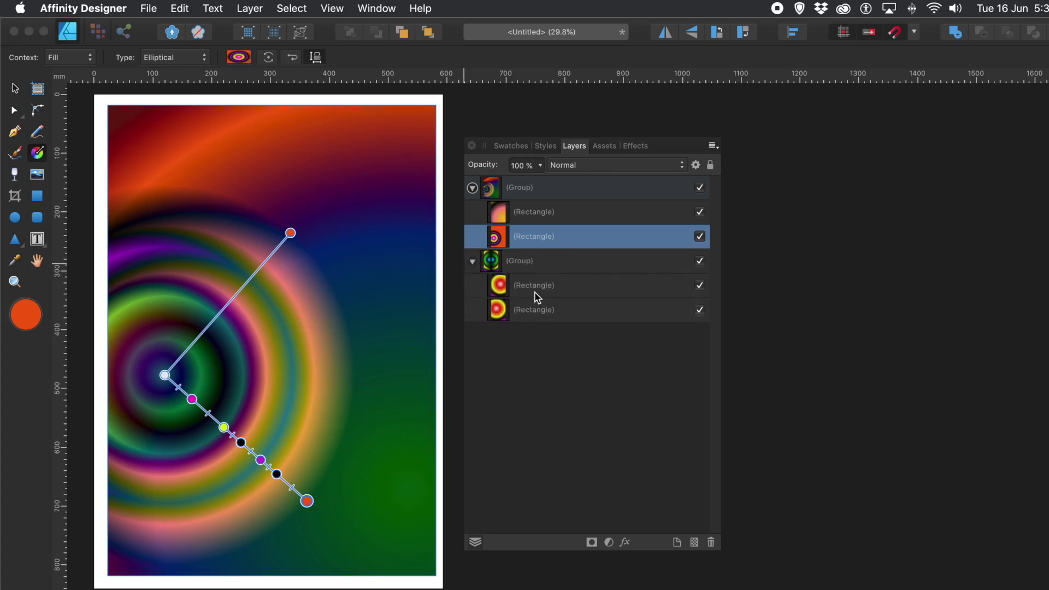
left_click(537, 298)
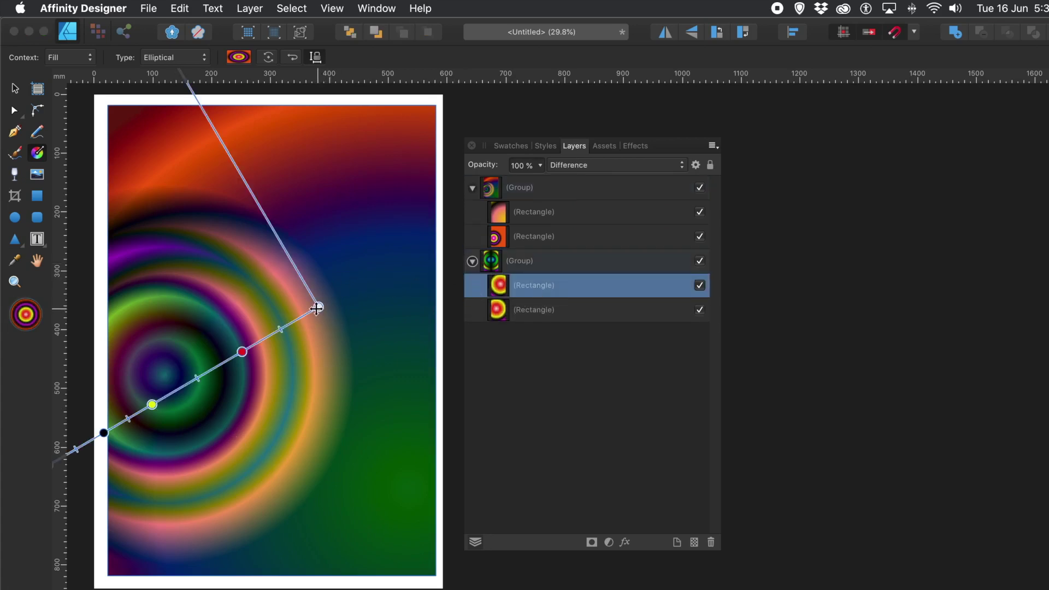
left_click_drag(318, 307, 429, 236)
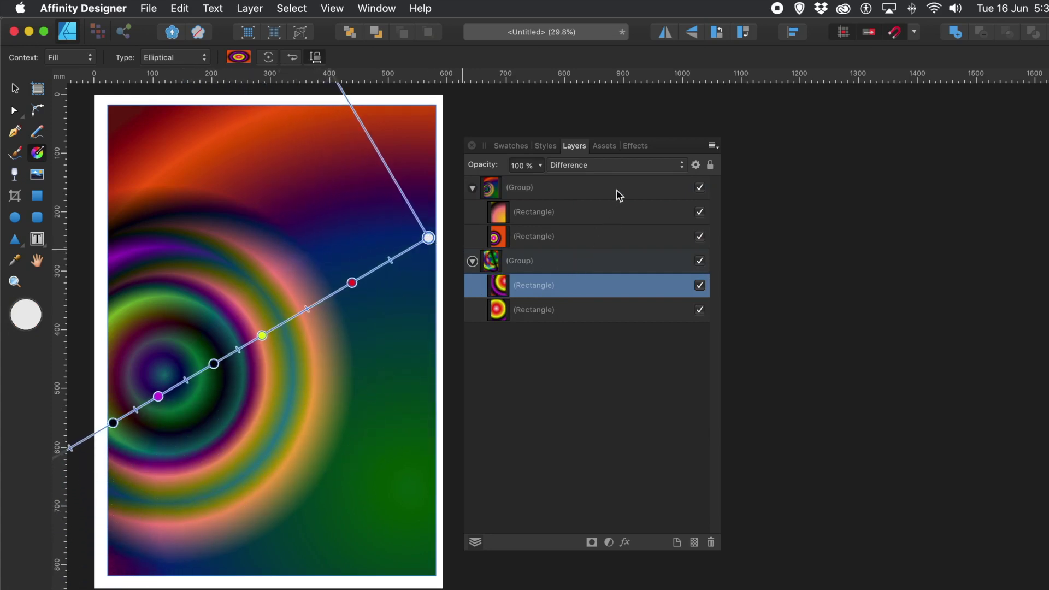
Set the top group's blend mode to Difference.
left_click(534, 260)
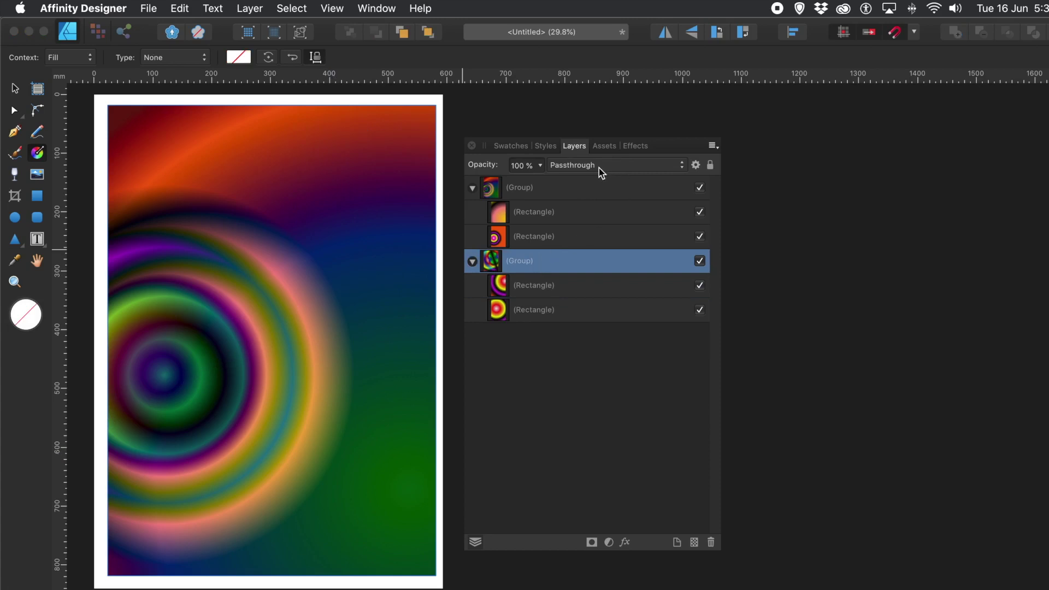
left_click(547, 188)
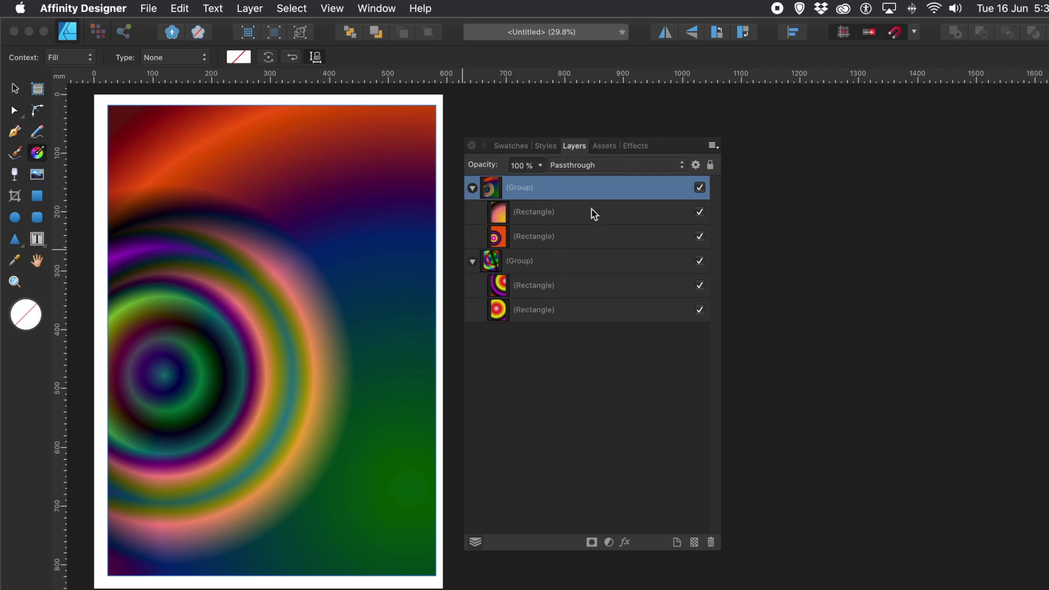
left_click(613, 166)
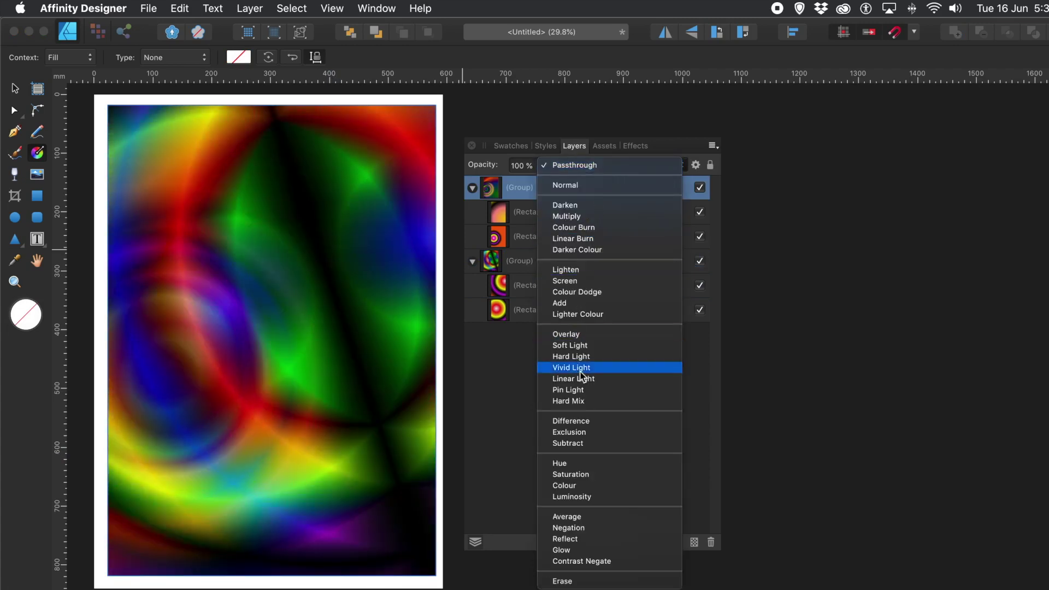
left_click(583, 422)
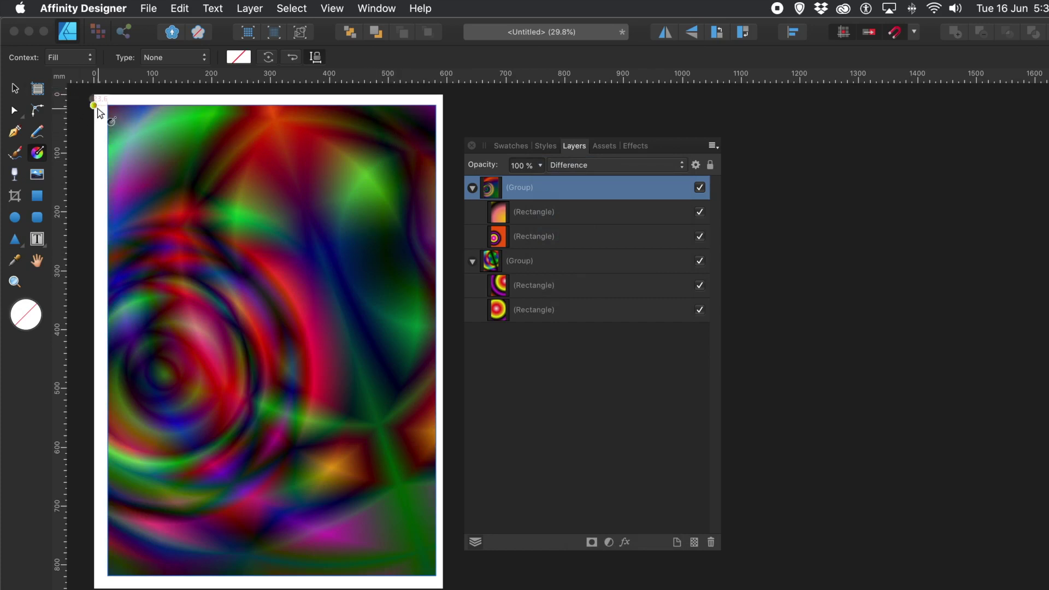
Clear the selection, collapse both groups' layers, and group the two selected groups together.
left_click(15, 88)
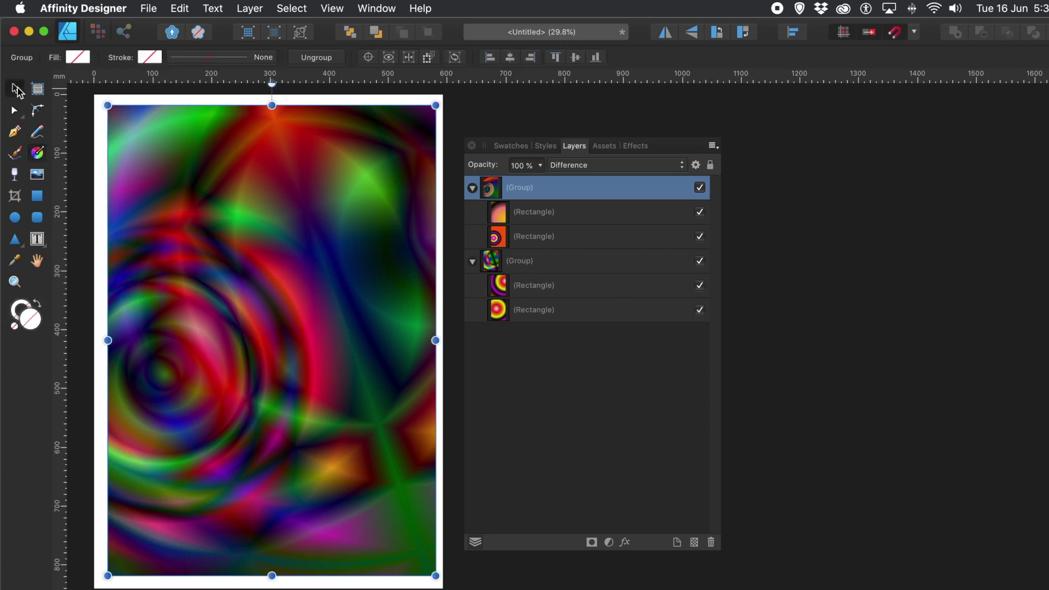
left_click(93, 104)
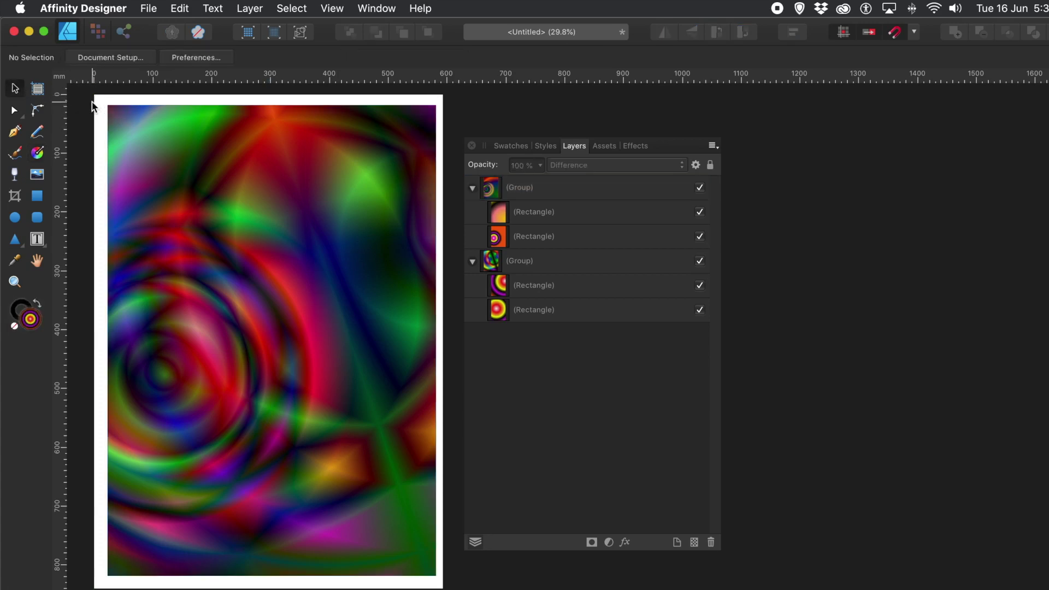
left_click_drag(95, 99, 451, 585)
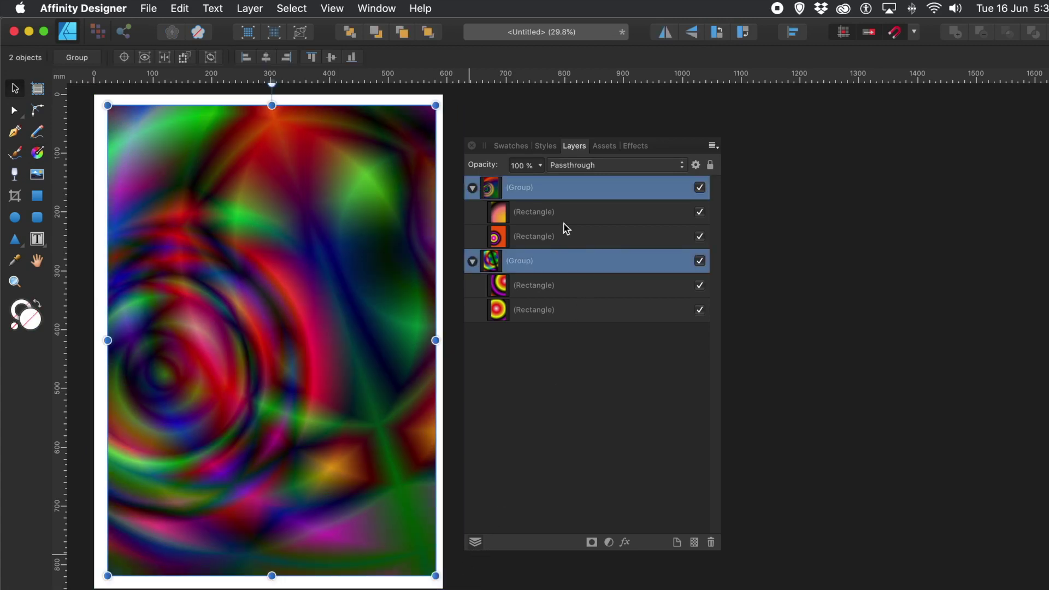
left_click(473, 189)
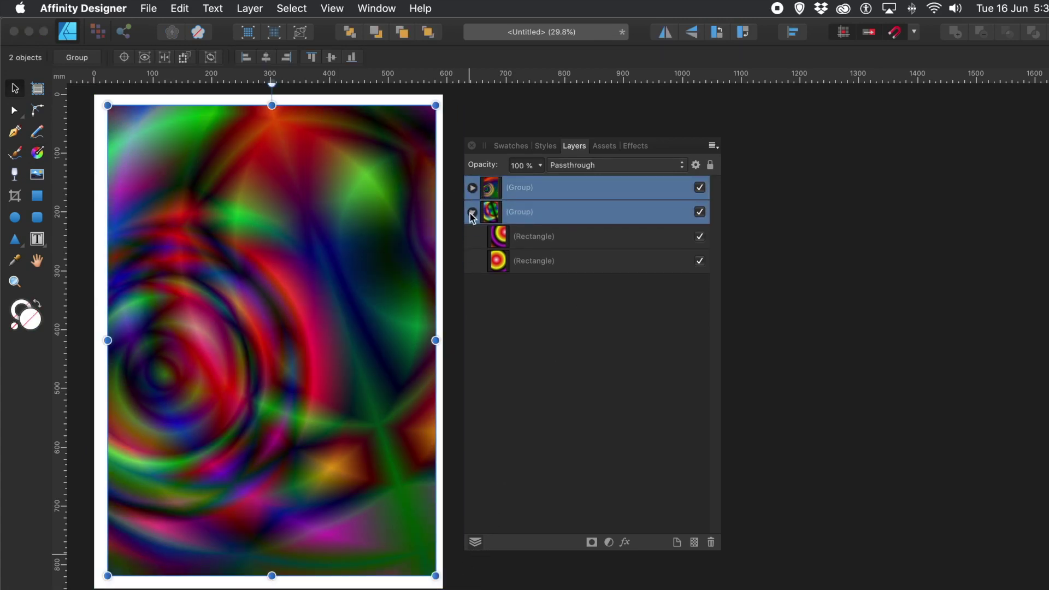
left_click(472, 212)
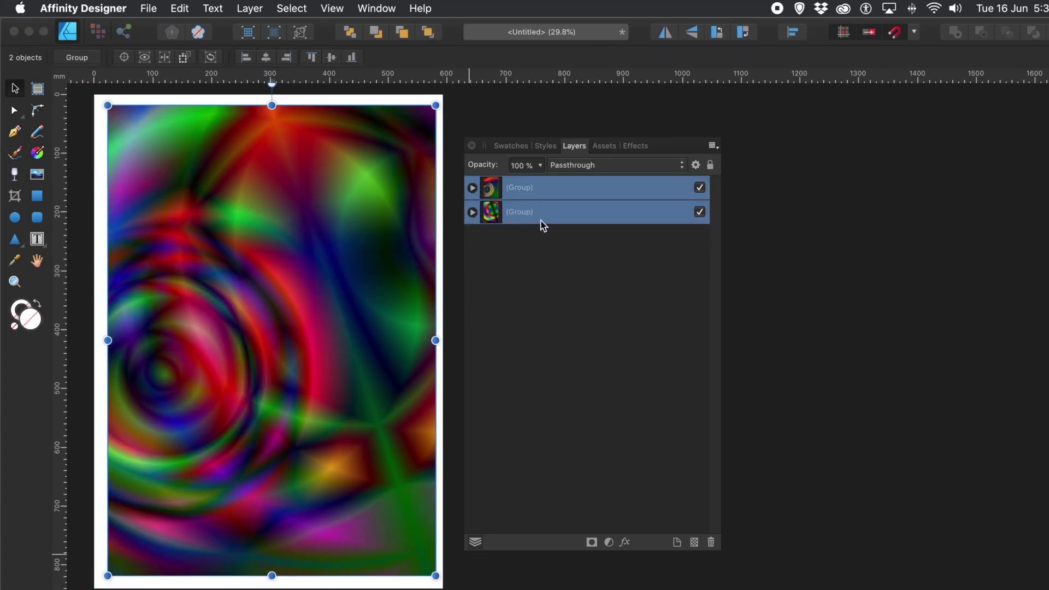
right_click(516, 185)
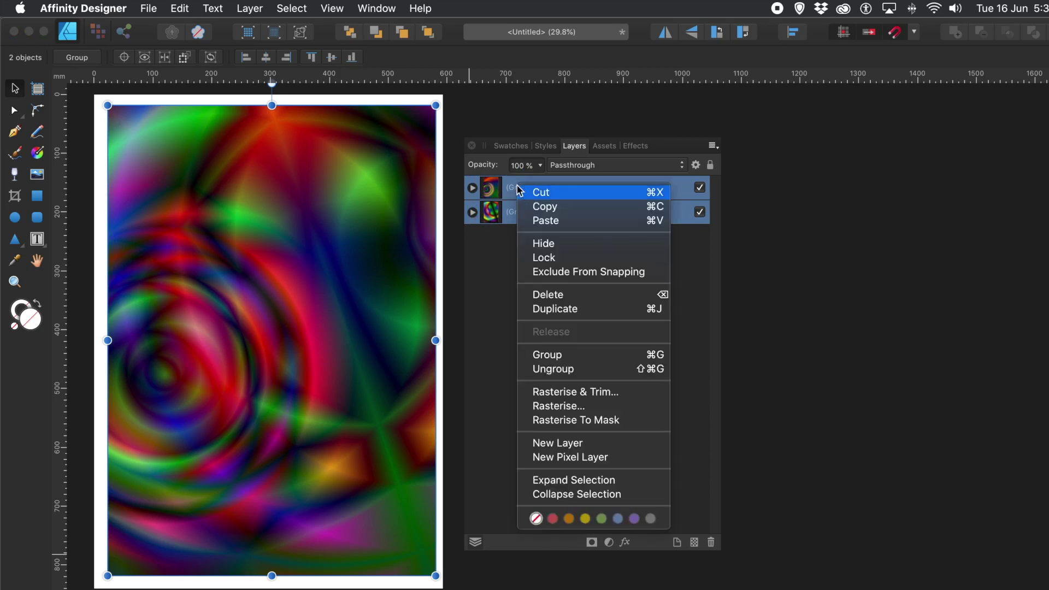
left_click(559, 359)
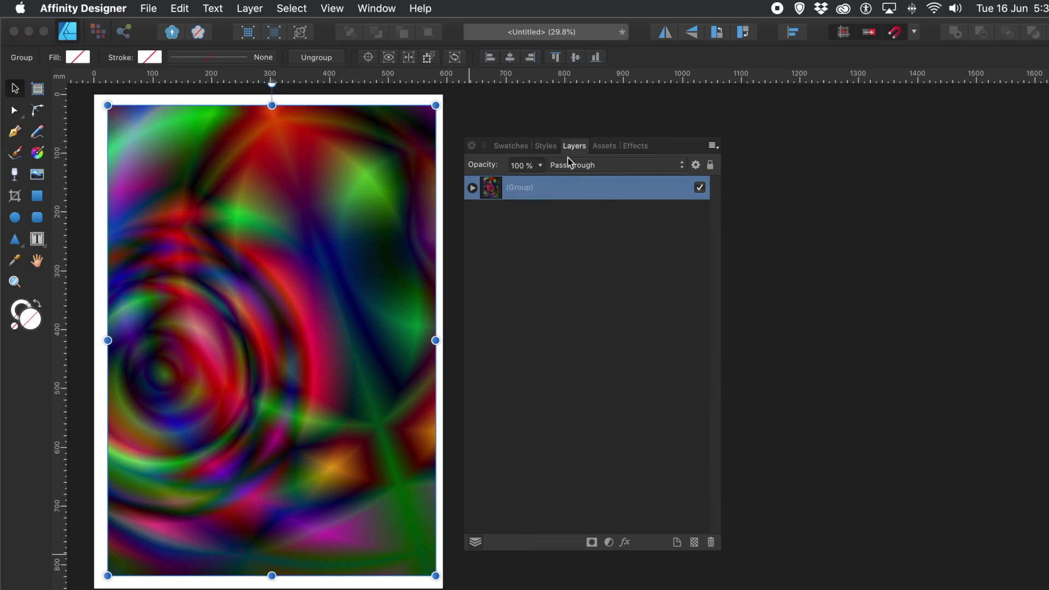
left_click(605, 148)
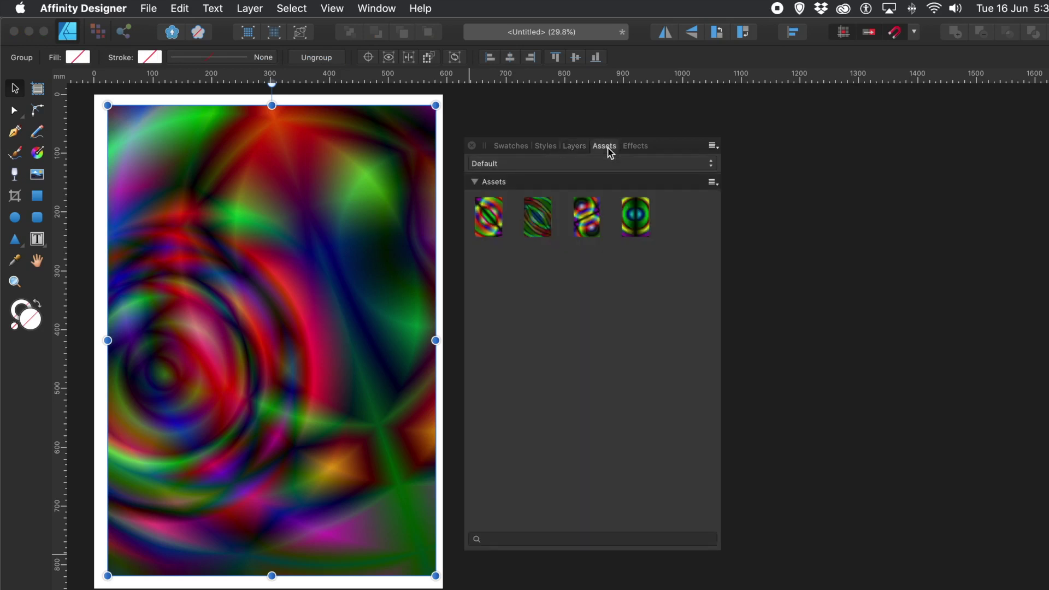
Add the merged swirl group as a fifth Default asset and drag a copy onto the page.
left_click(713, 182)
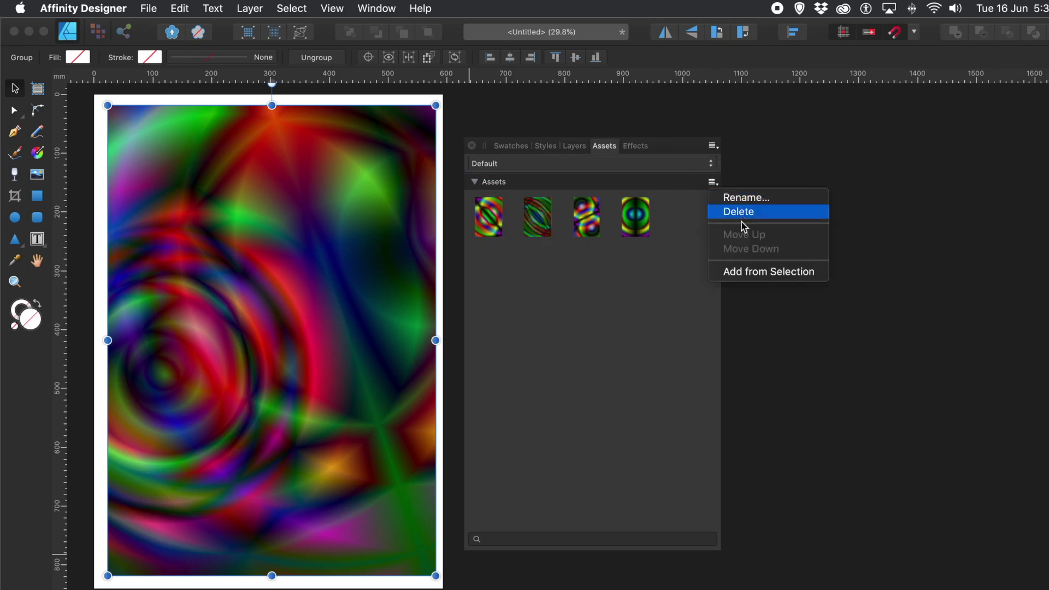
left_click(742, 272)
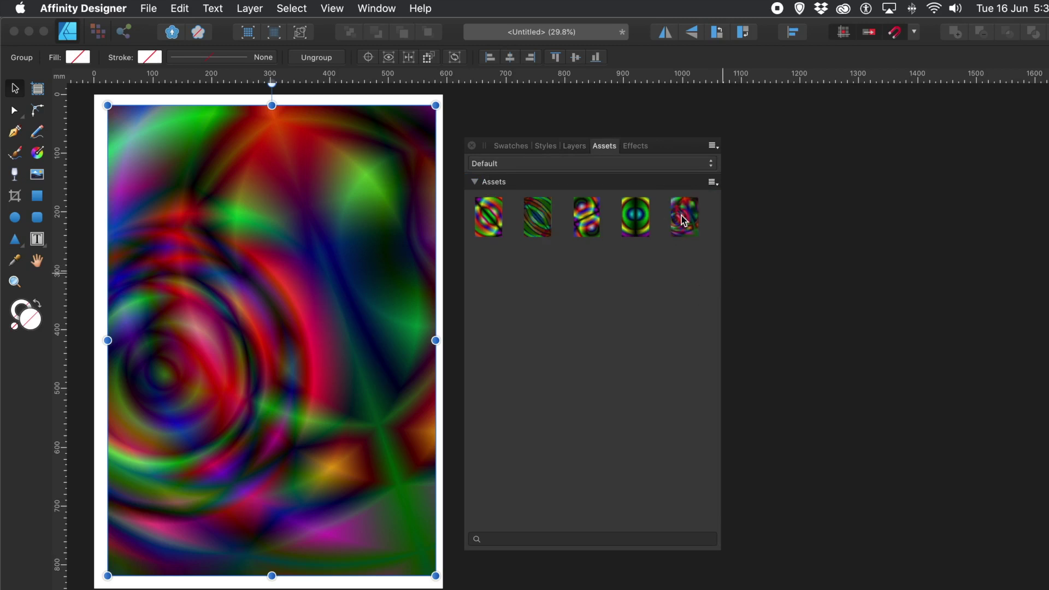
left_click_drag(681, 215, 275, 339)
left_click(251, 8)
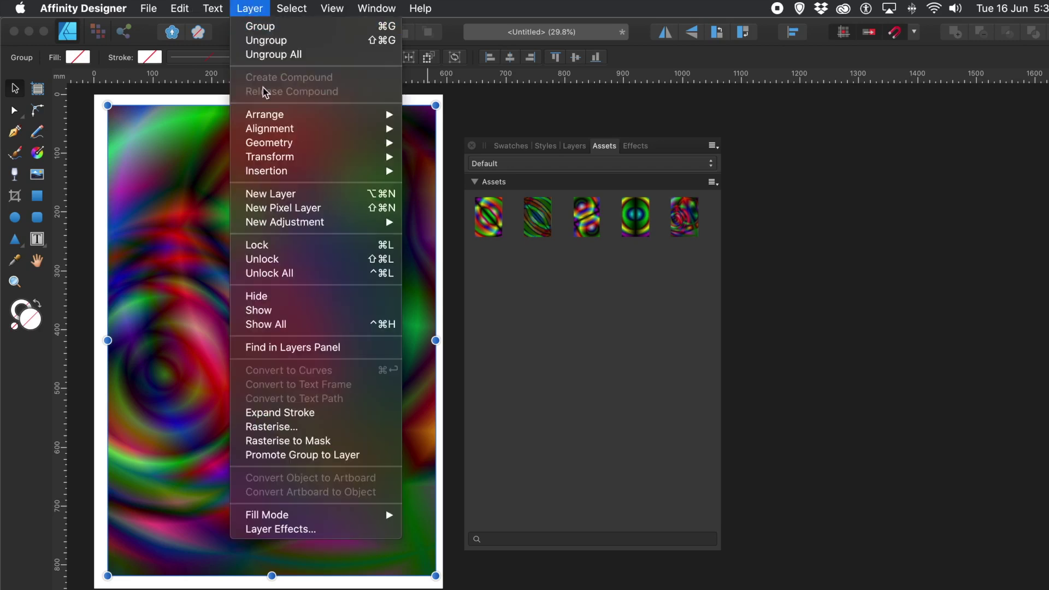
Flip the top copy horizontally, blend it with Lighten, and marquee-select both copies.
mouse_move(282, 160)
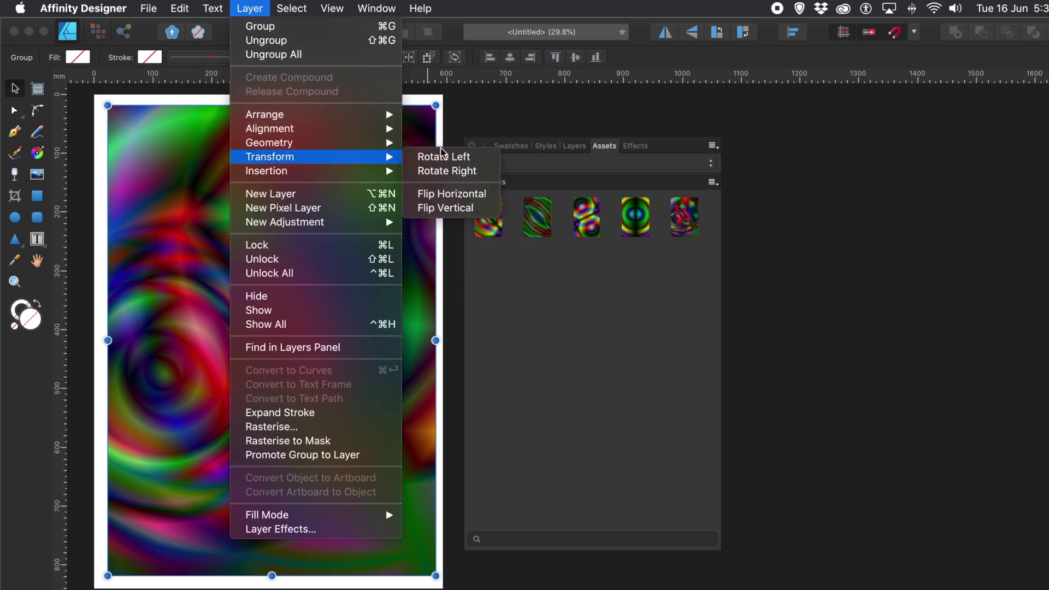
left_click(479, 200)
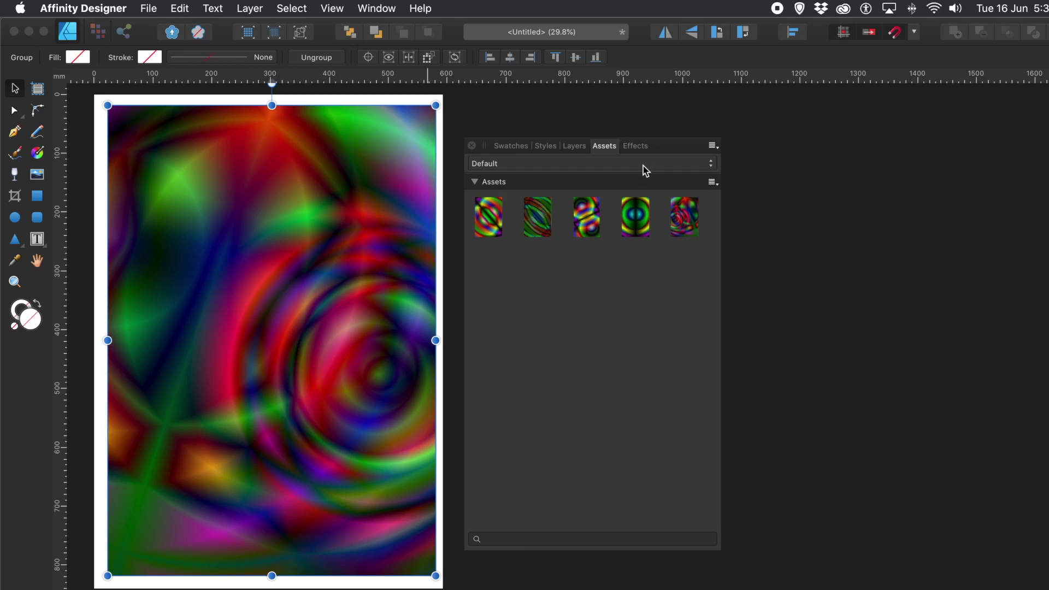
left_click(571, 148)
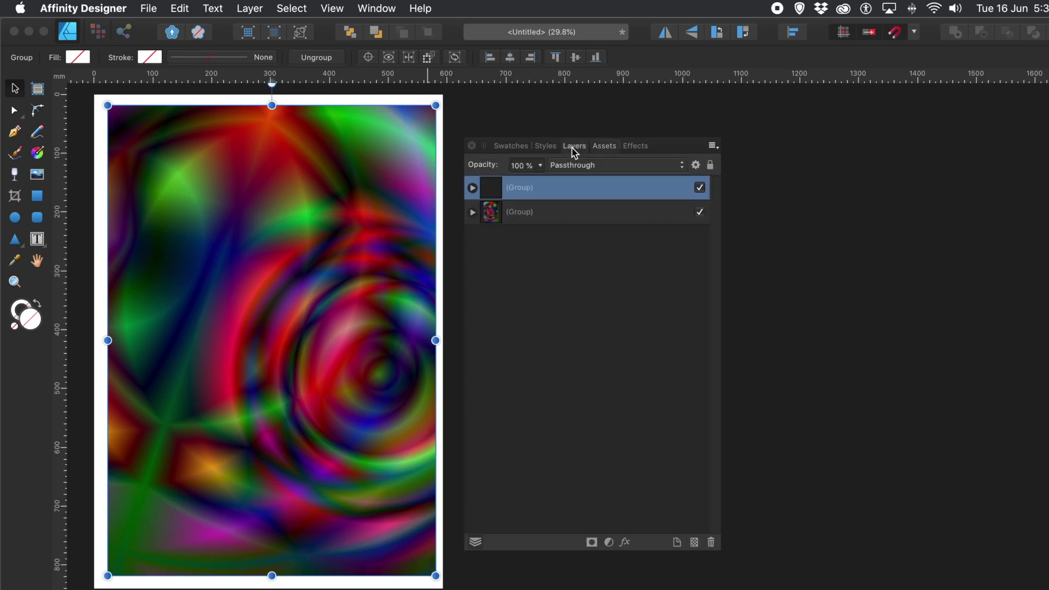
left_click(589, 170)
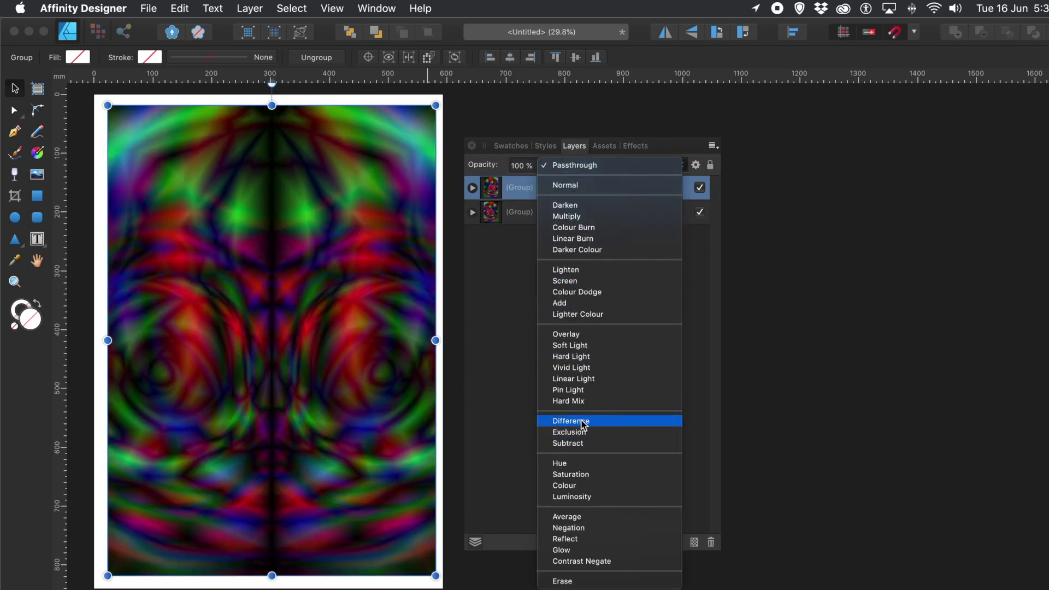
left_click(574, 273)
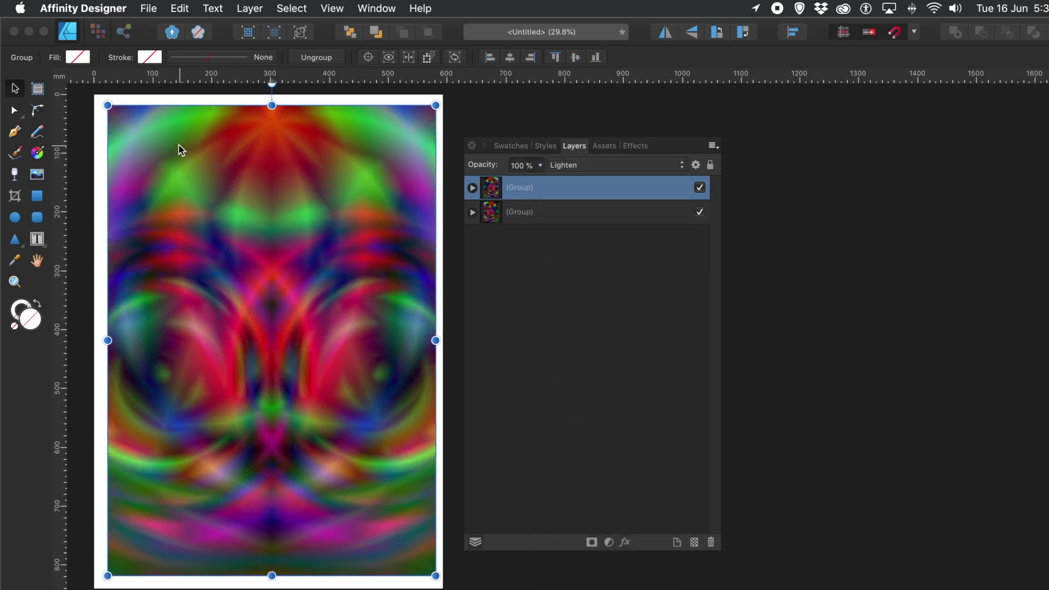
left_click(90, 123)
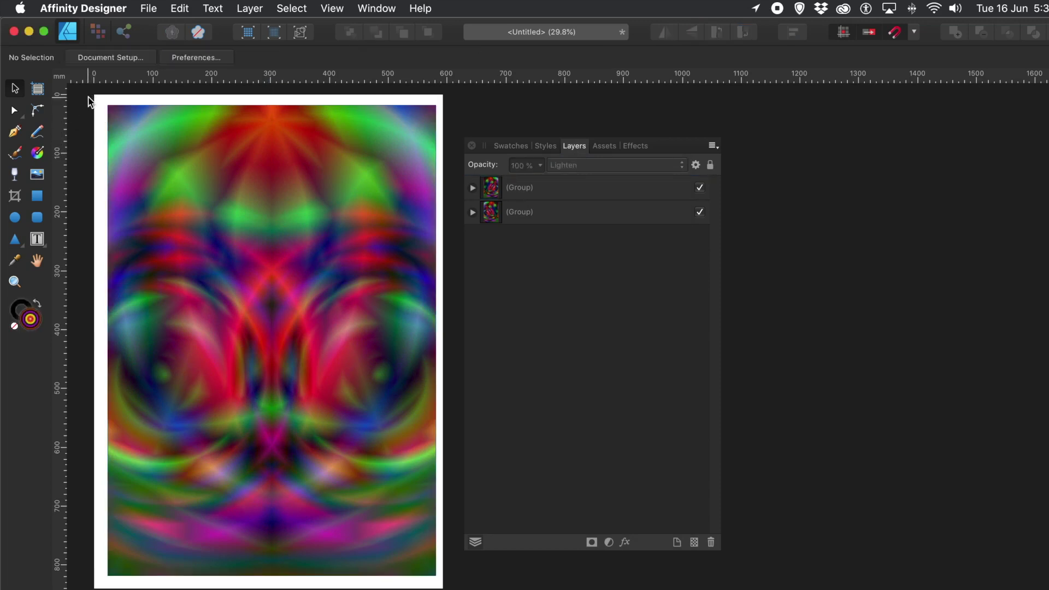
left_click_drag(89, 98, 453, 581)
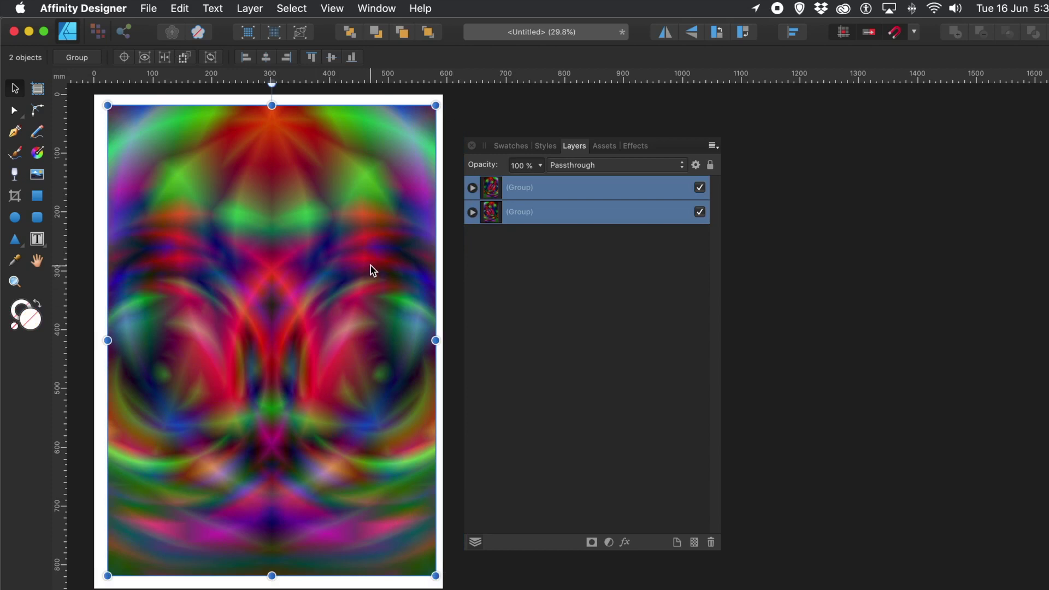
Group the two mirrored copies, add the group as a sixth Default asset, and deselect.
right_click(534, 187)
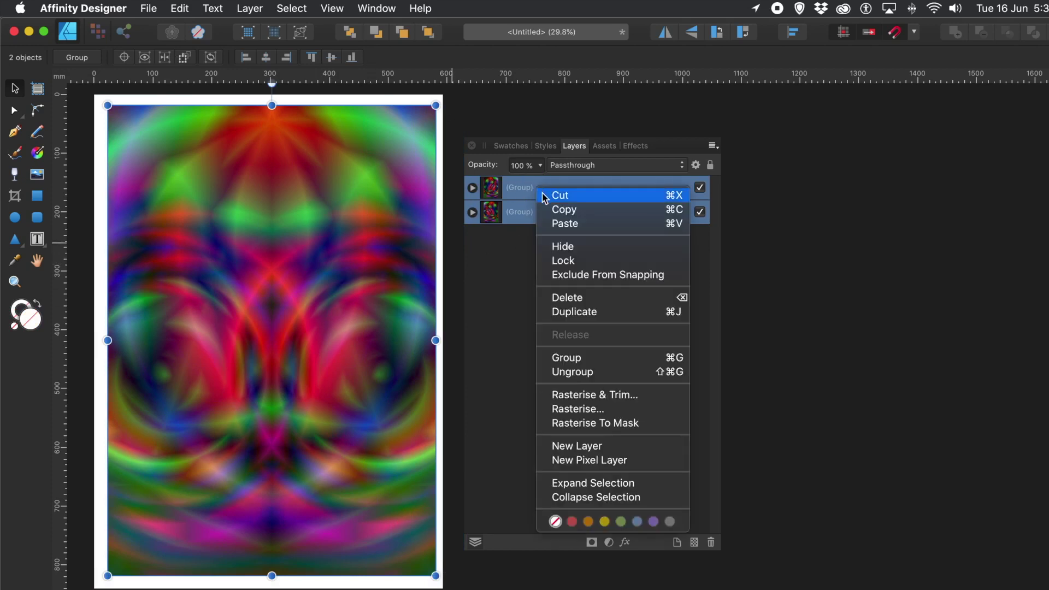
left_click(580, 358)
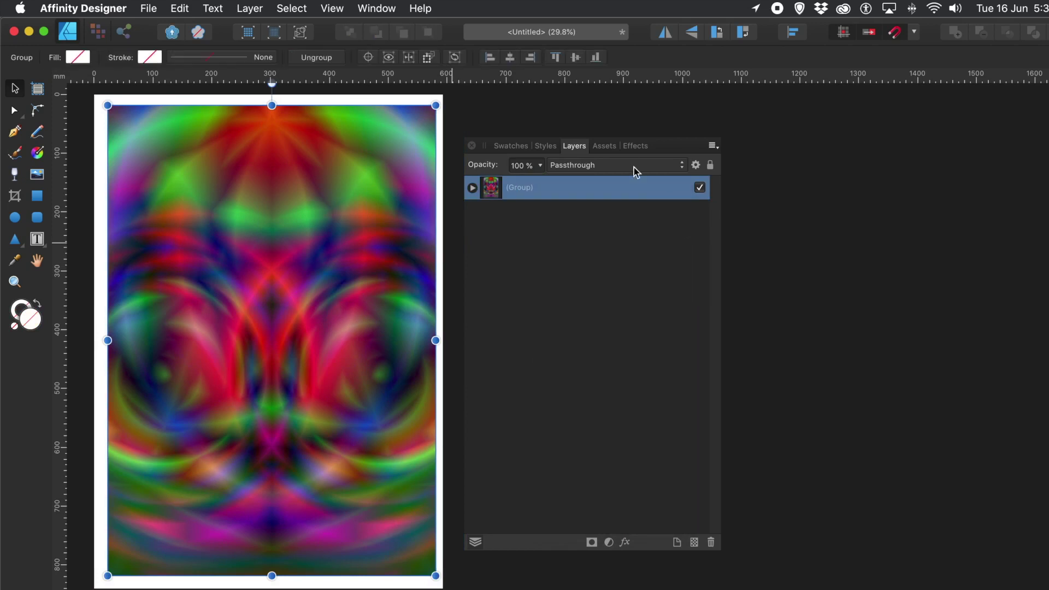
left_click(606, 150)
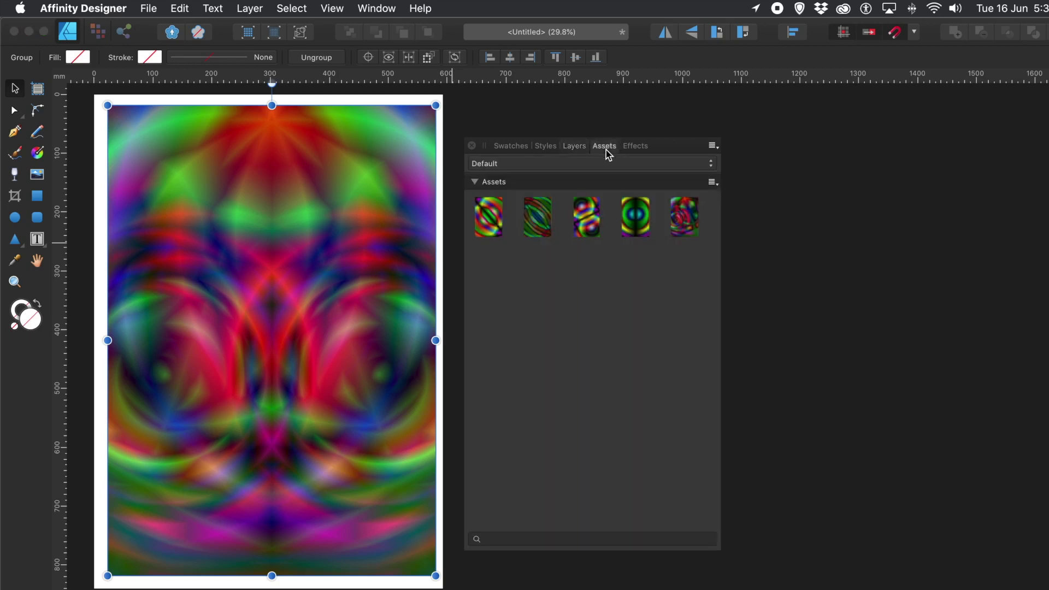
left_click(712, 186)
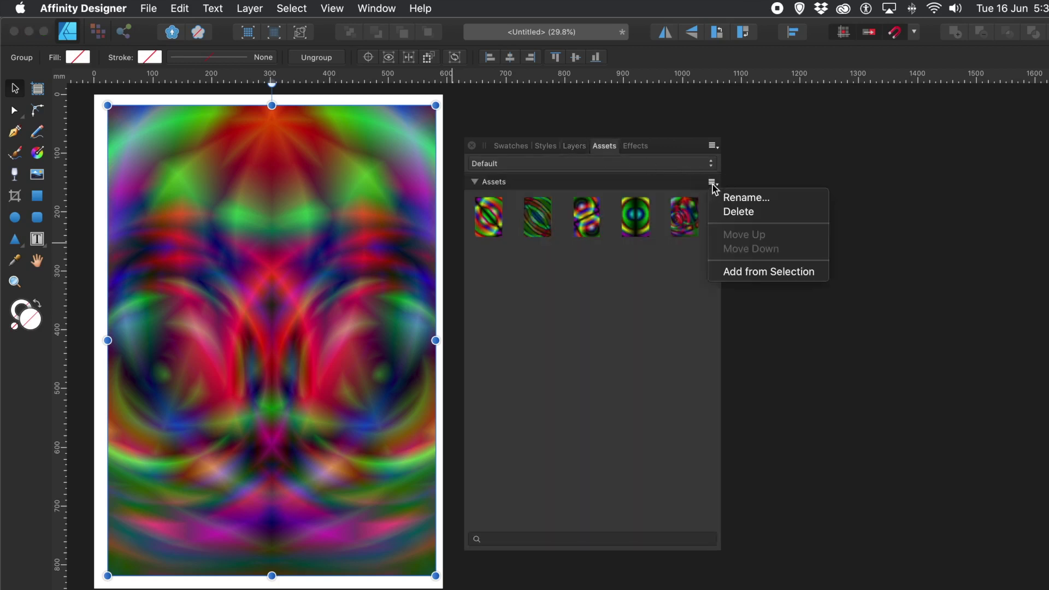
left_click(755, 270)
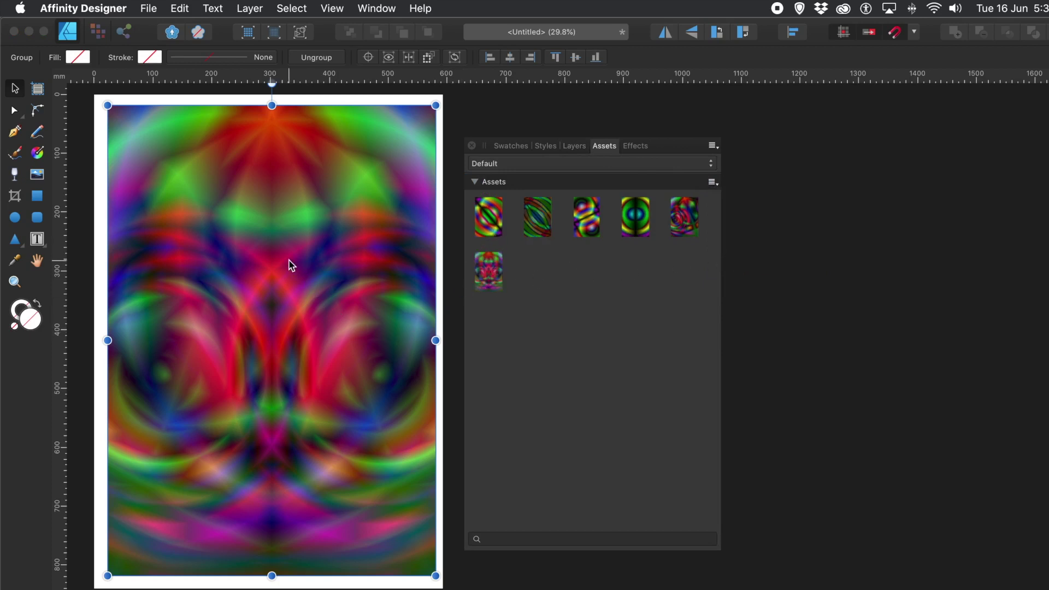
left_click(495, 128)
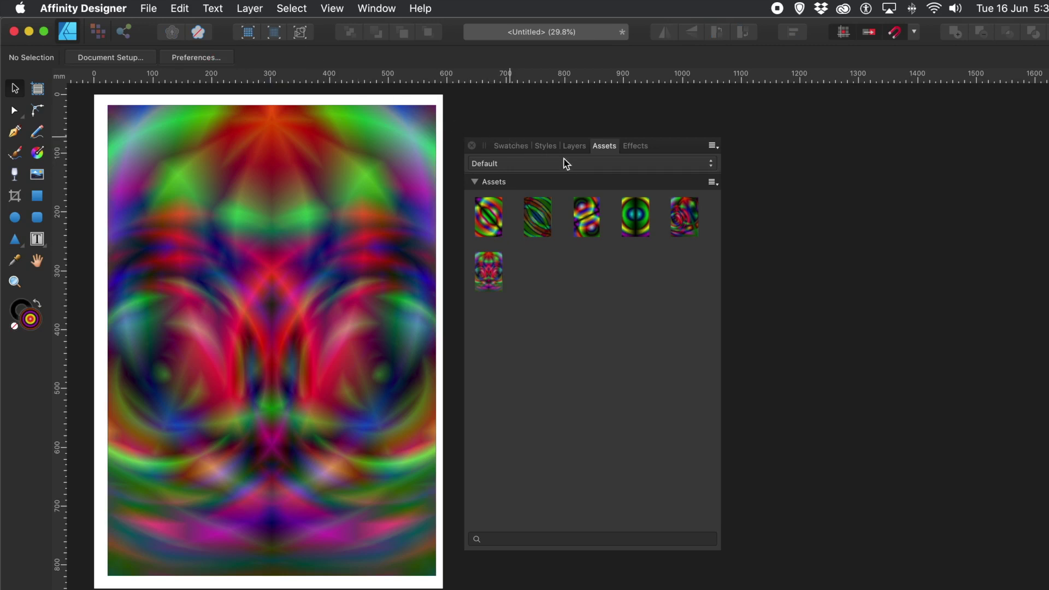
Show the Layer menu's New Adjustment submenu from the Layers panel.
left_click(575, 146)
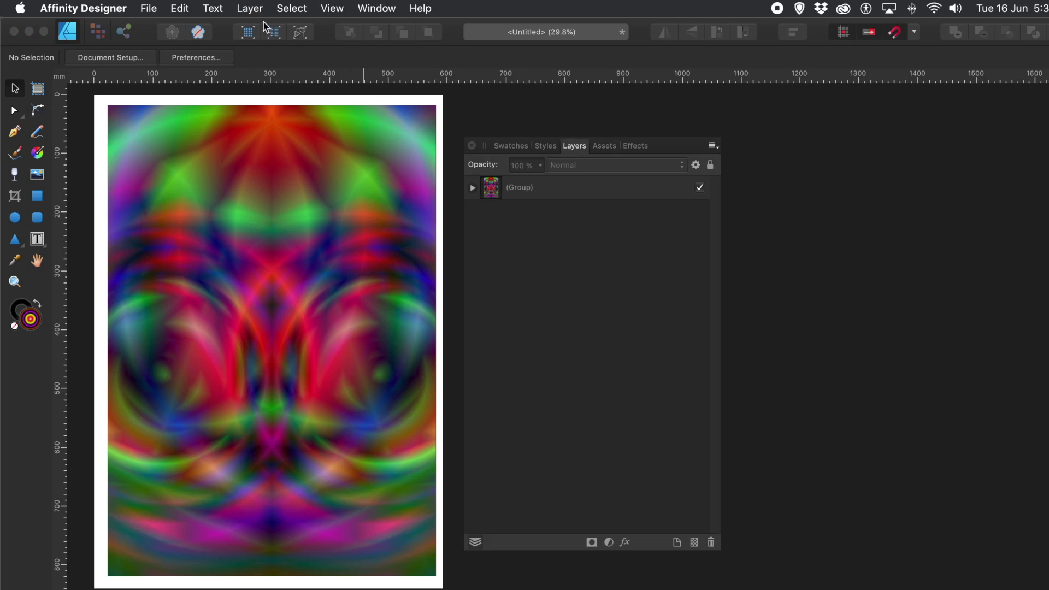
left_click(251, 9)
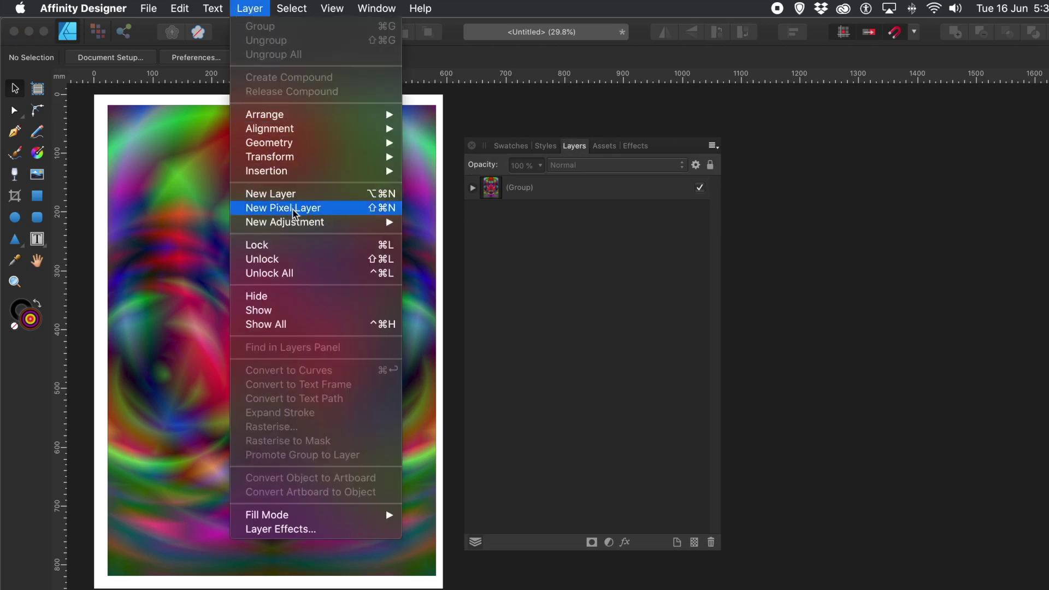
mouse_move(300, 226)
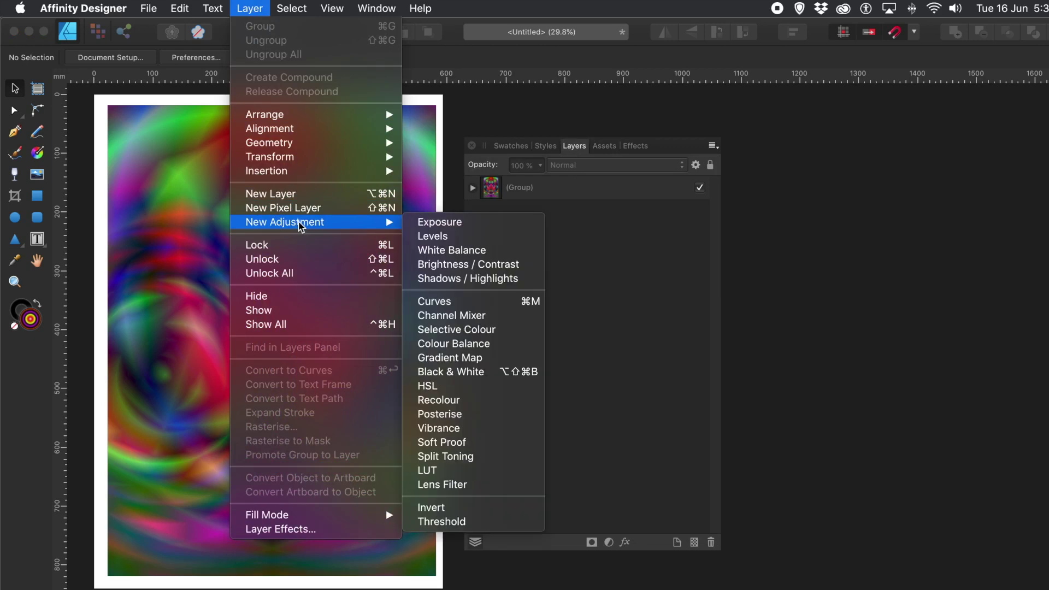
Add a Gradient Map adjustment and move its green stop to 55%.
left_click(462, 358)
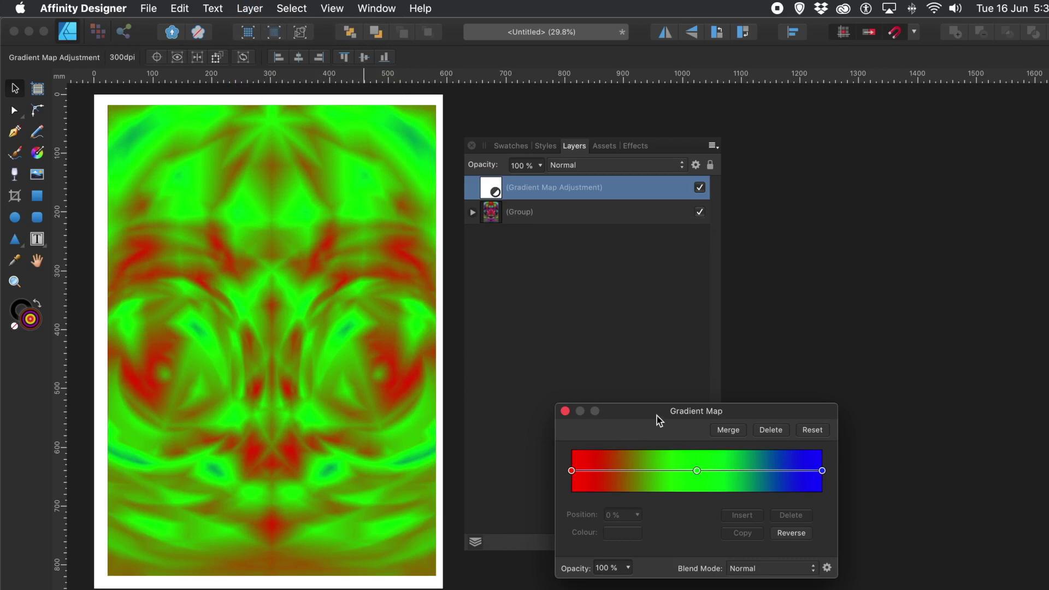
left_click_drag(653, 412, 449, 307)
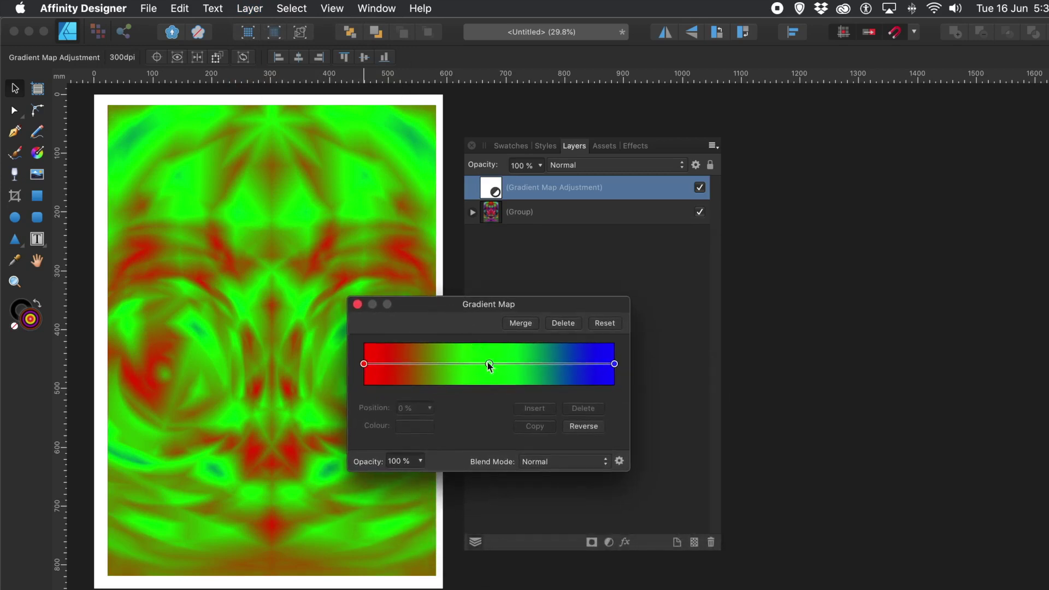
mouse_move(489, 364)
left_mouse_down()
mouse_move(549, 370)
mouse_move(470, 370)
mouse_move(502, 370)
left_mouse_up()
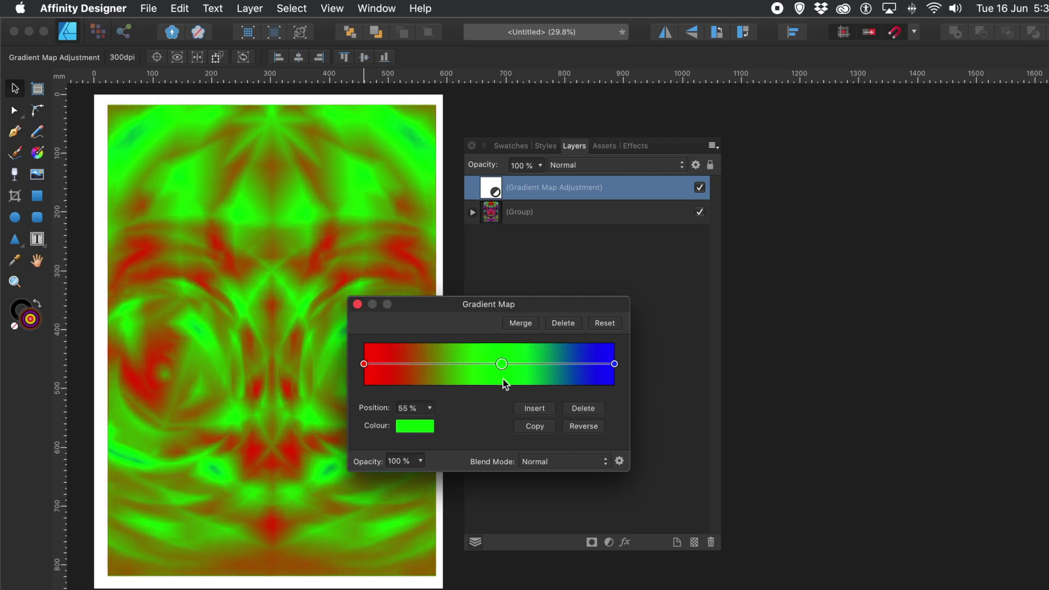
Change the gradient map's blend mode from Darken to Screen and close its settings.
left_click(564, 462)
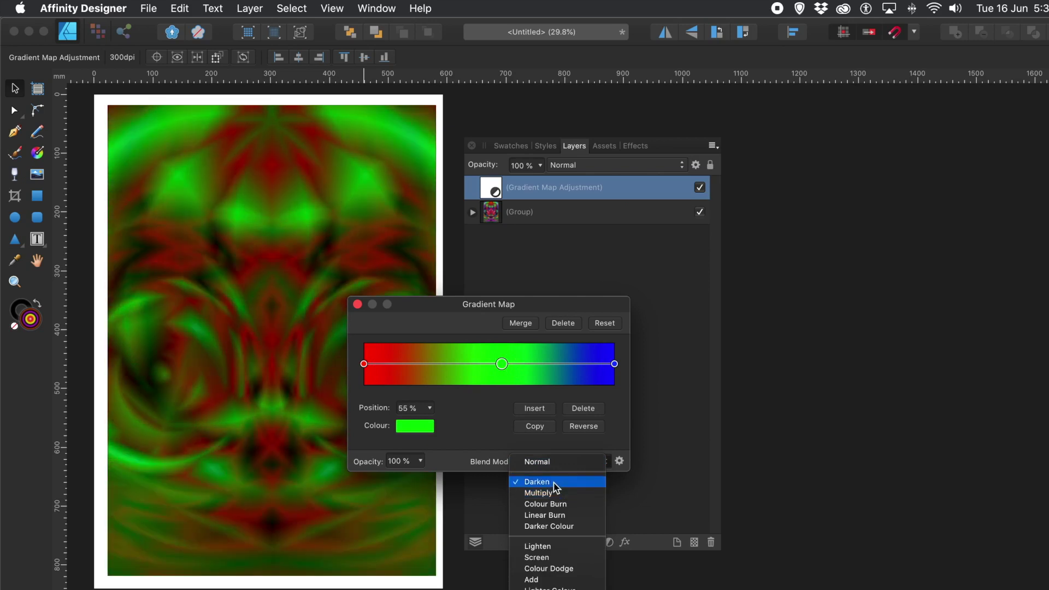
left_click(556, 487)
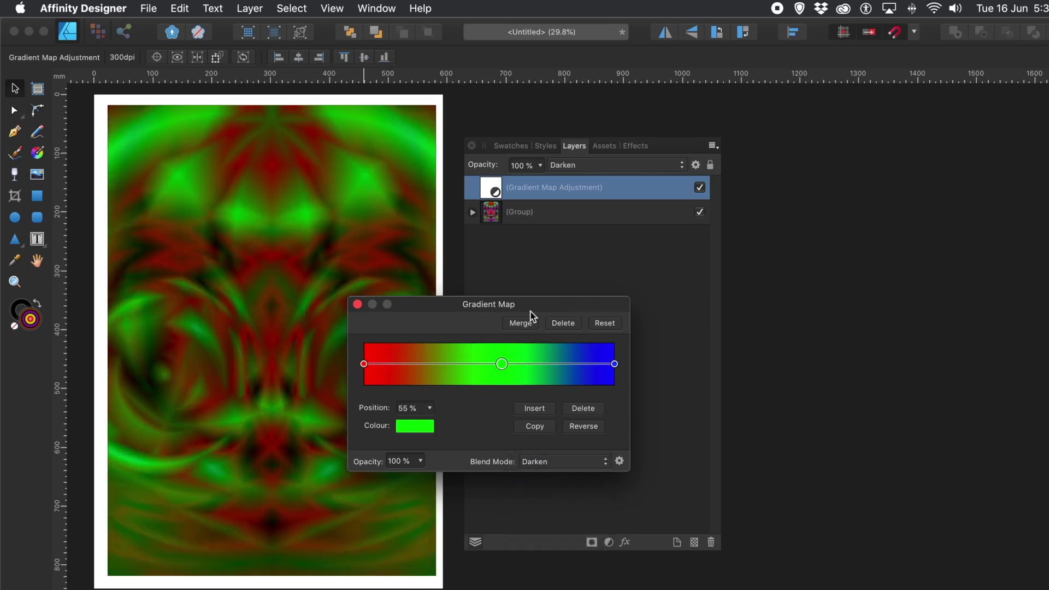
left_click_drag(530, 300, 539, 186)
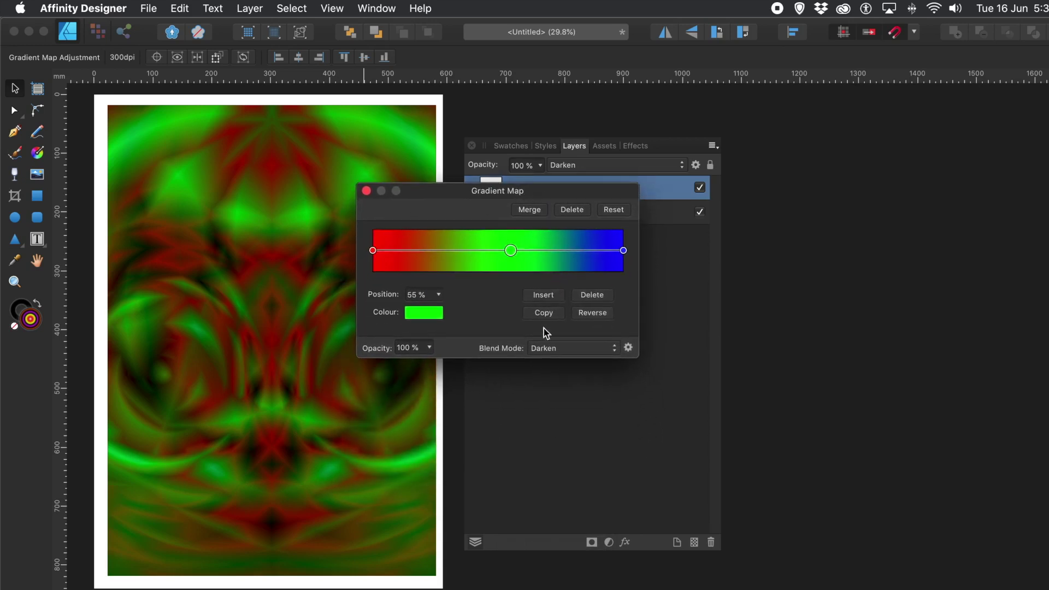
left_click(559, 349)
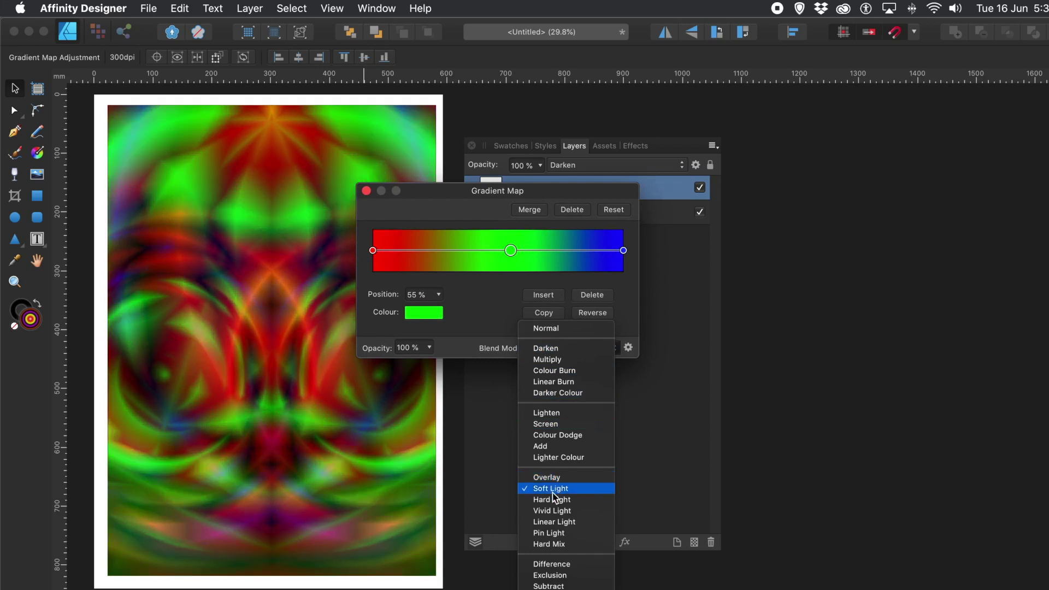
left_click(563, 425)
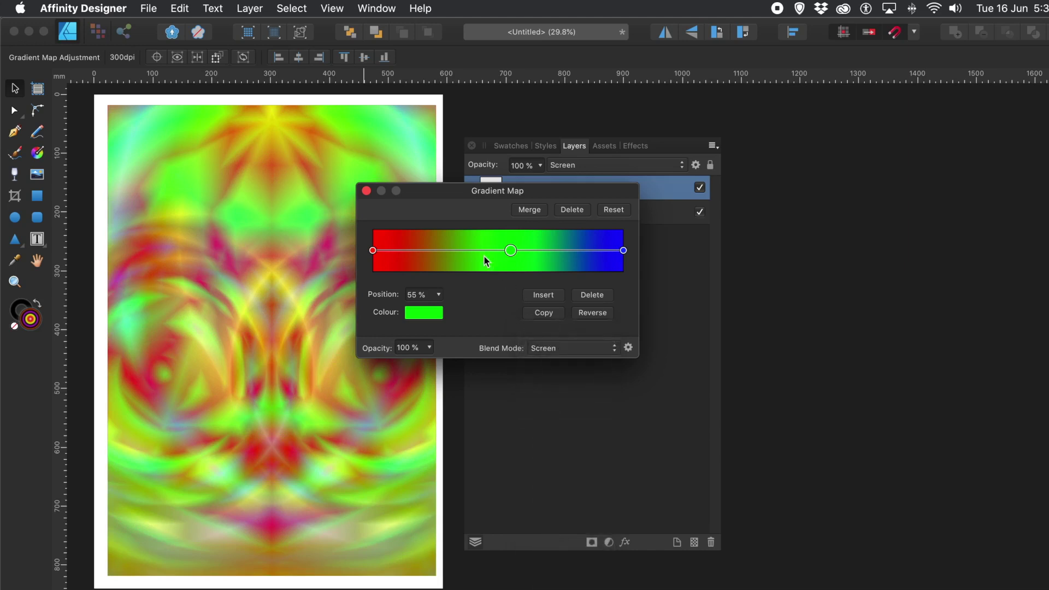
left_click(366, 191)
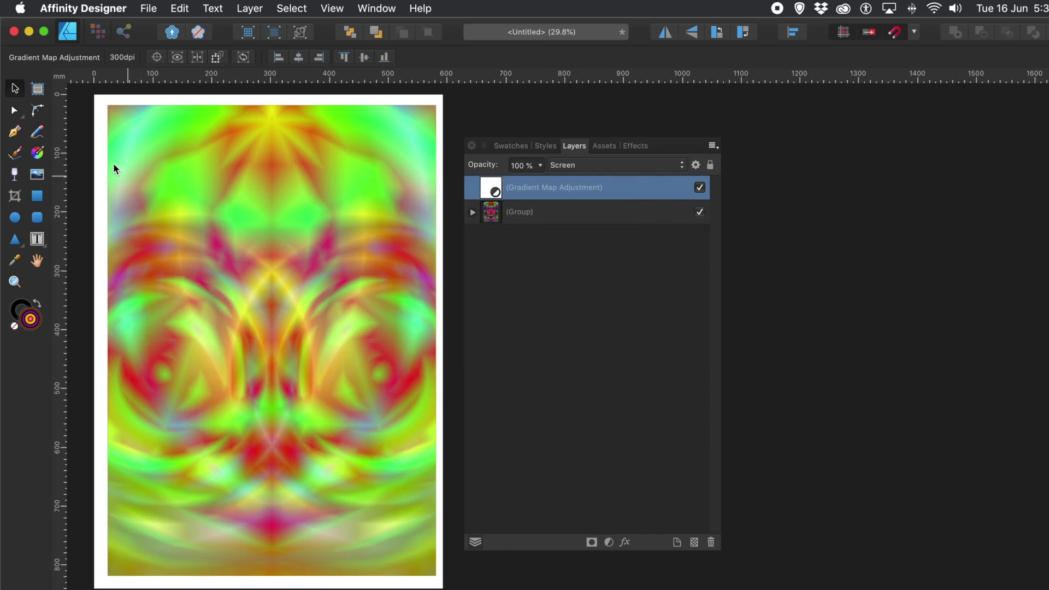
Group the gradient map adjustment together with the artwork group.
left_click(90, 103)
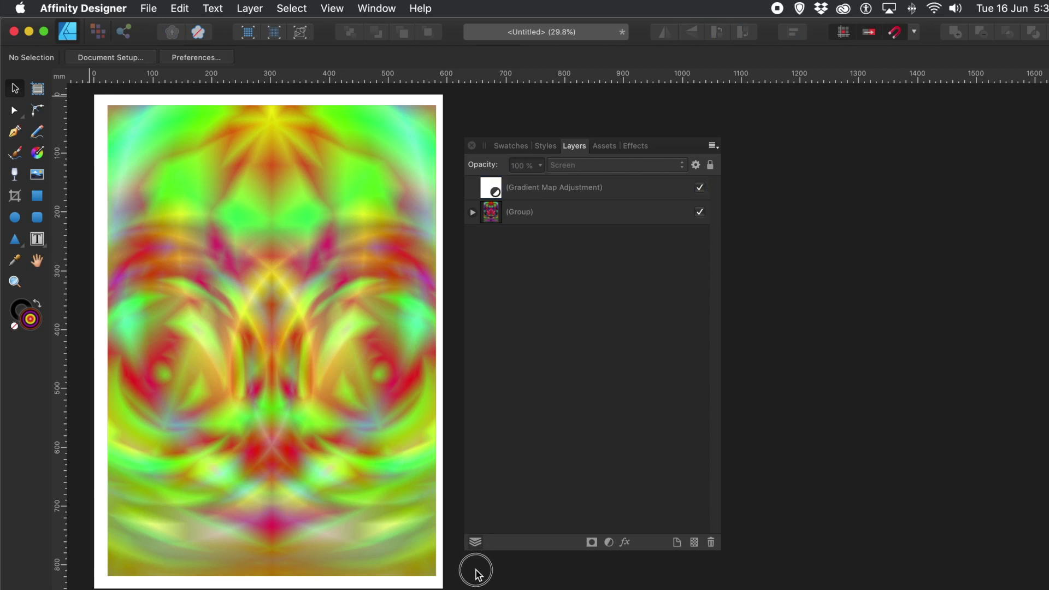
left_click(335, 424)
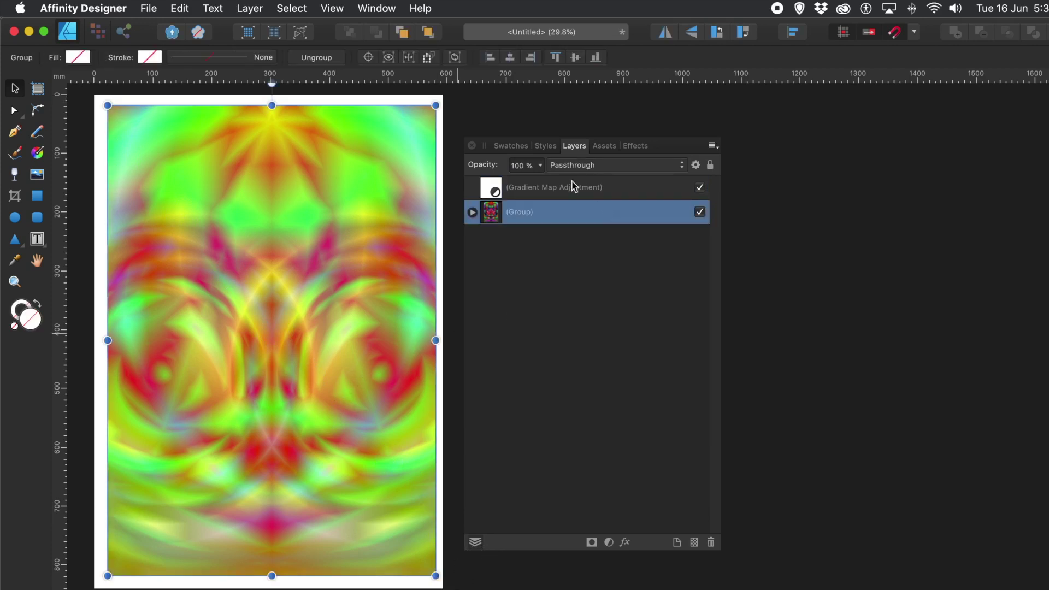
left_click(547, 190, "shift")
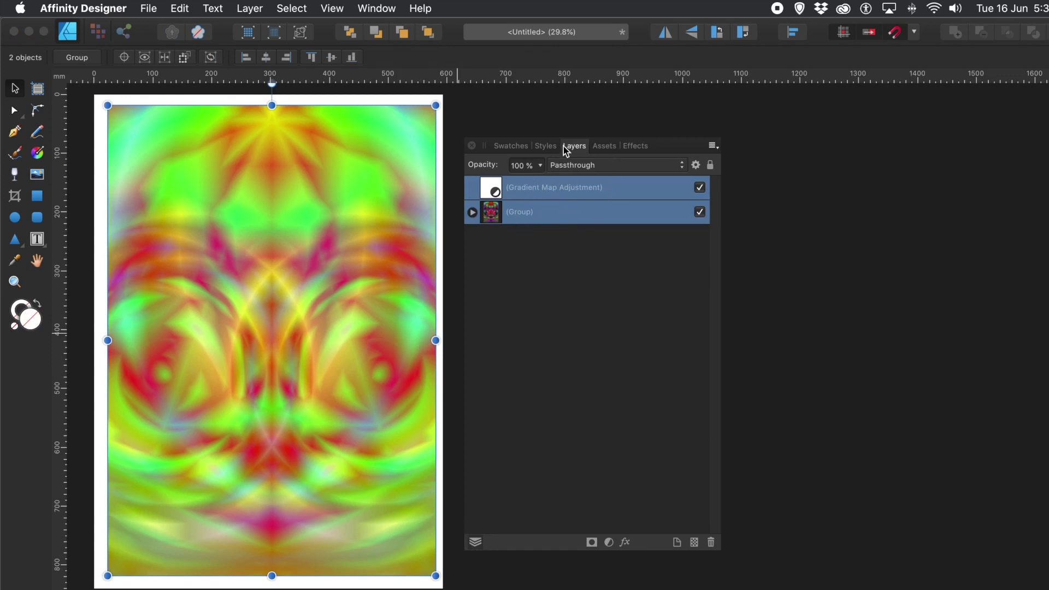
right_click(535, 190)
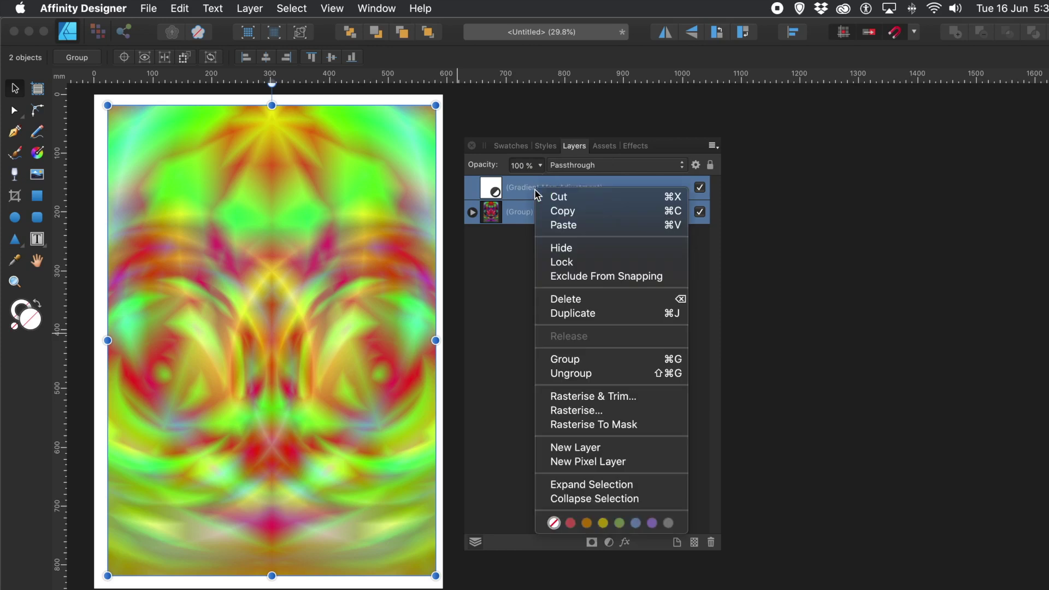
left_click(583, 363)
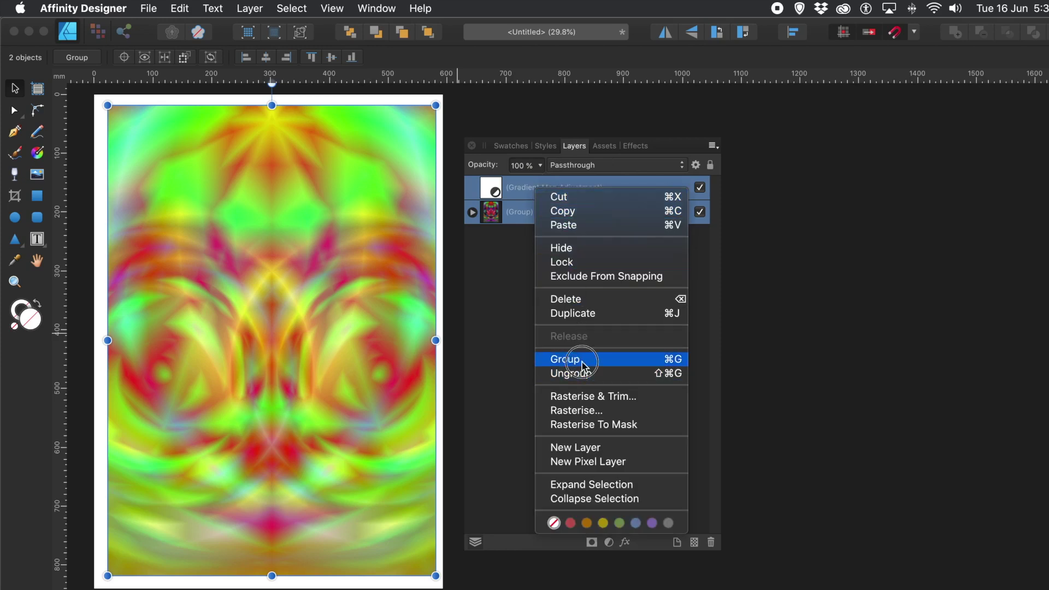
Add the new group as a seventh asset in the Default category.
left_click(605, 146)
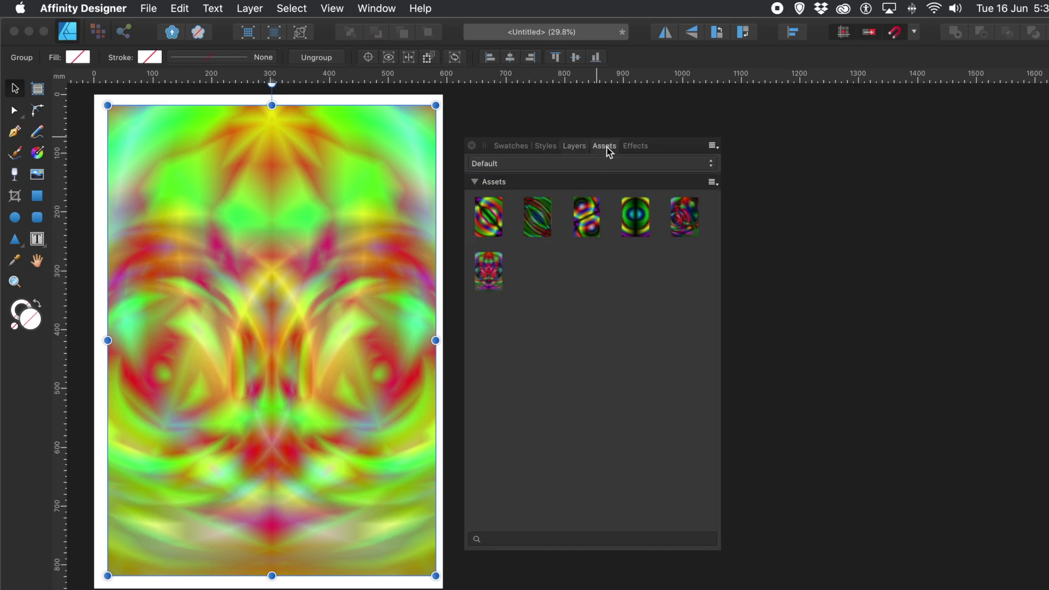
left_click(712, 182)
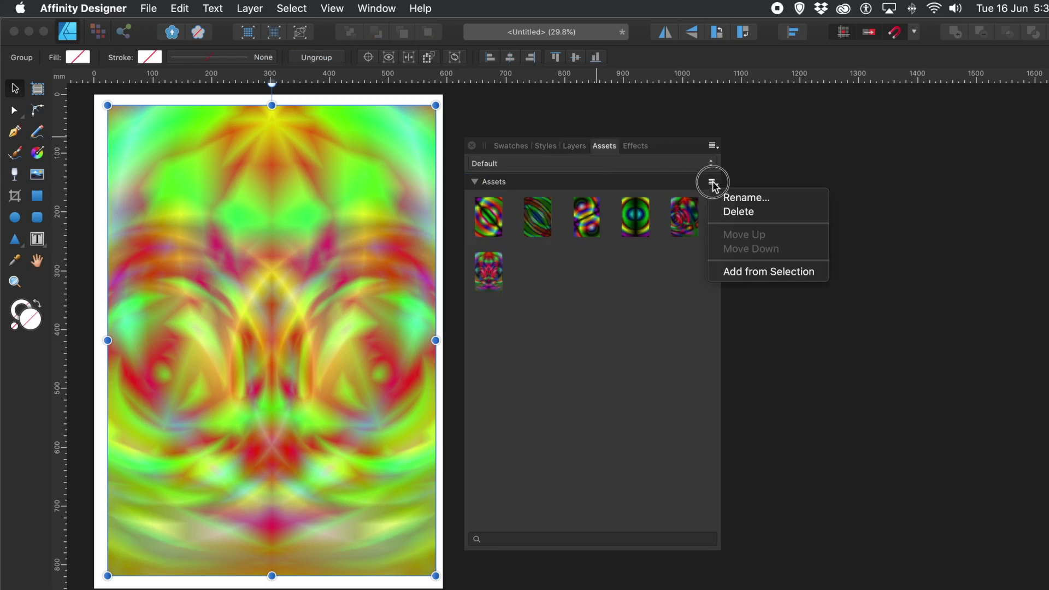
left_click(749, 275)
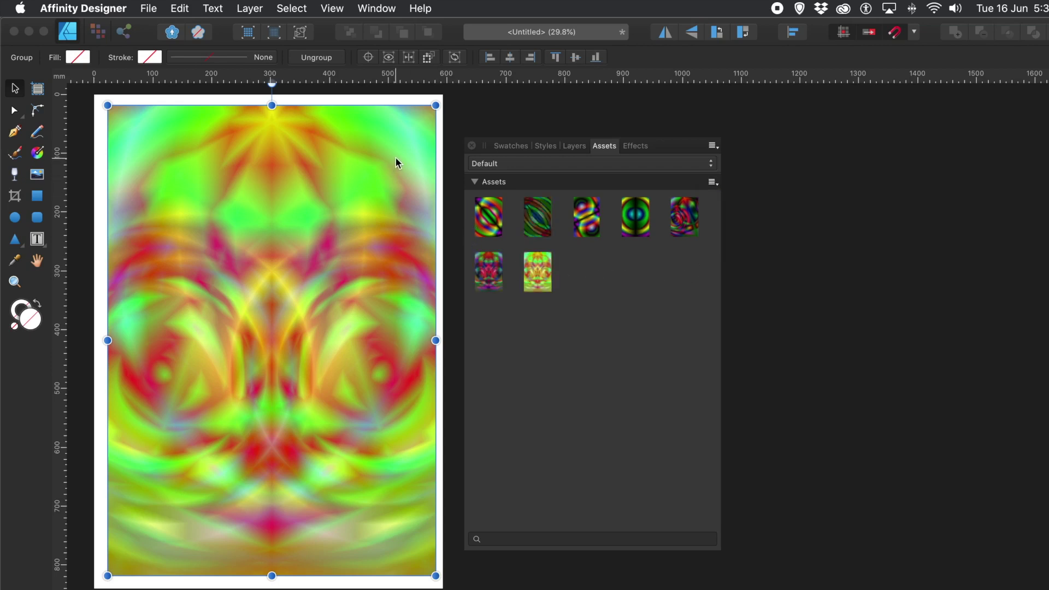
left_click(643, 148)
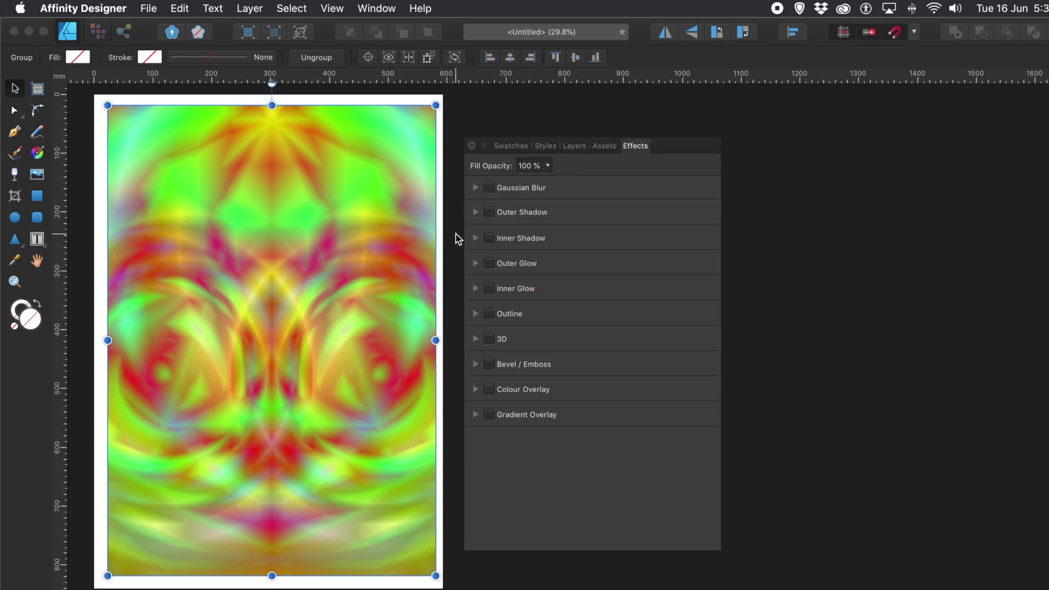
Turn on the 3D effect and increase its radius.
left_click(489, 340)
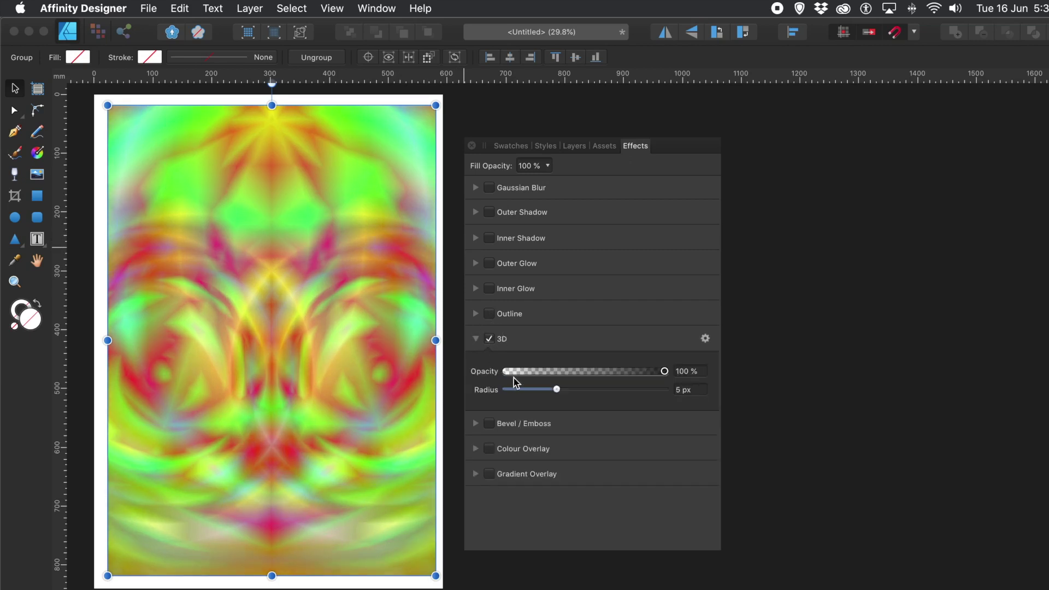
left_click_drag(559, 389, 601, 391)
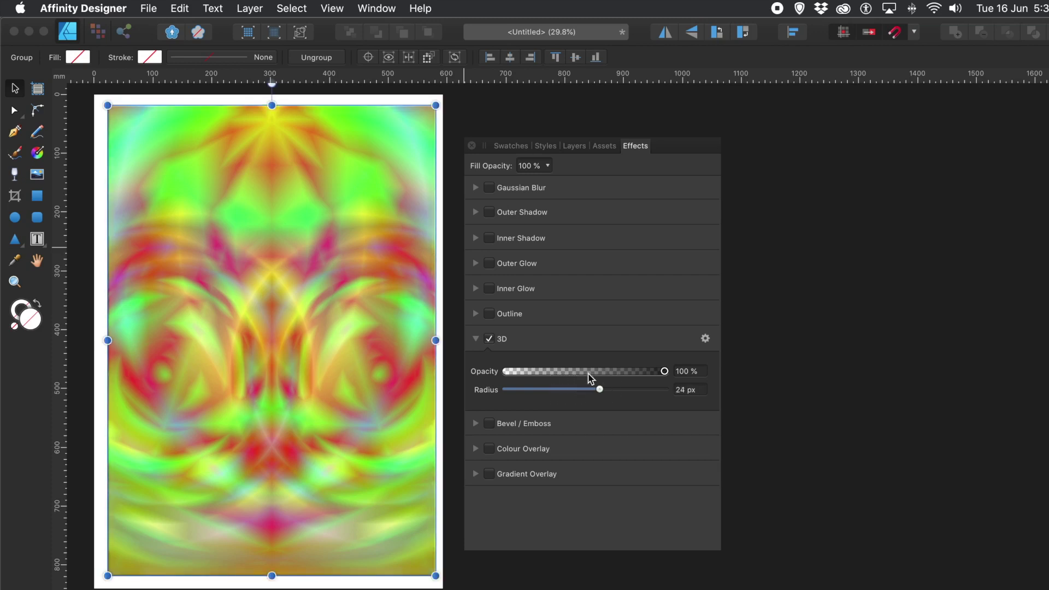
left_click(478, 341)
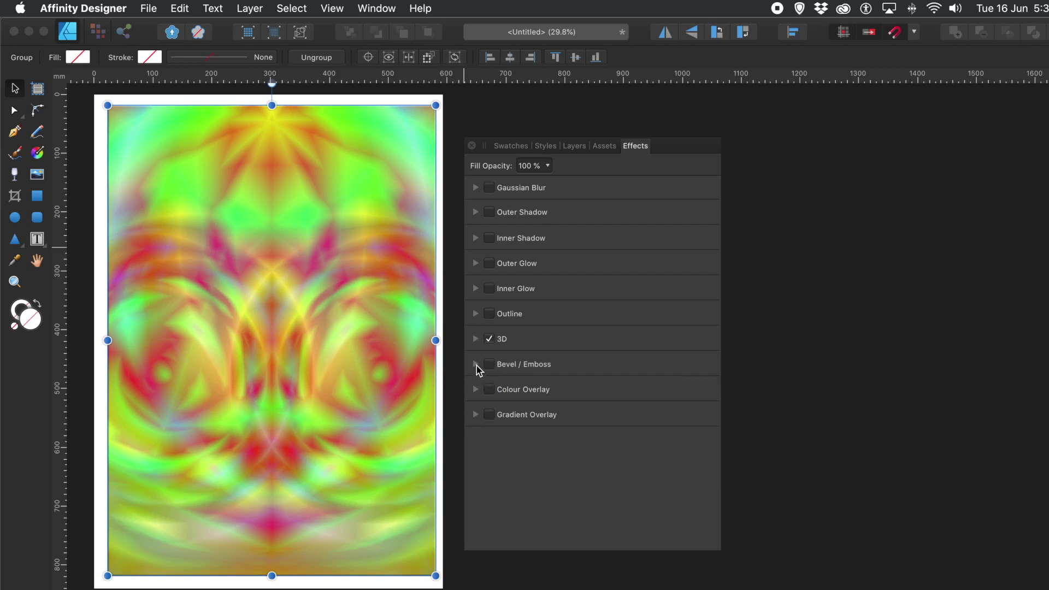
Enable Bevel / Emboss with a 12.3 px radius and open its full settings.
left_click(476, 365)
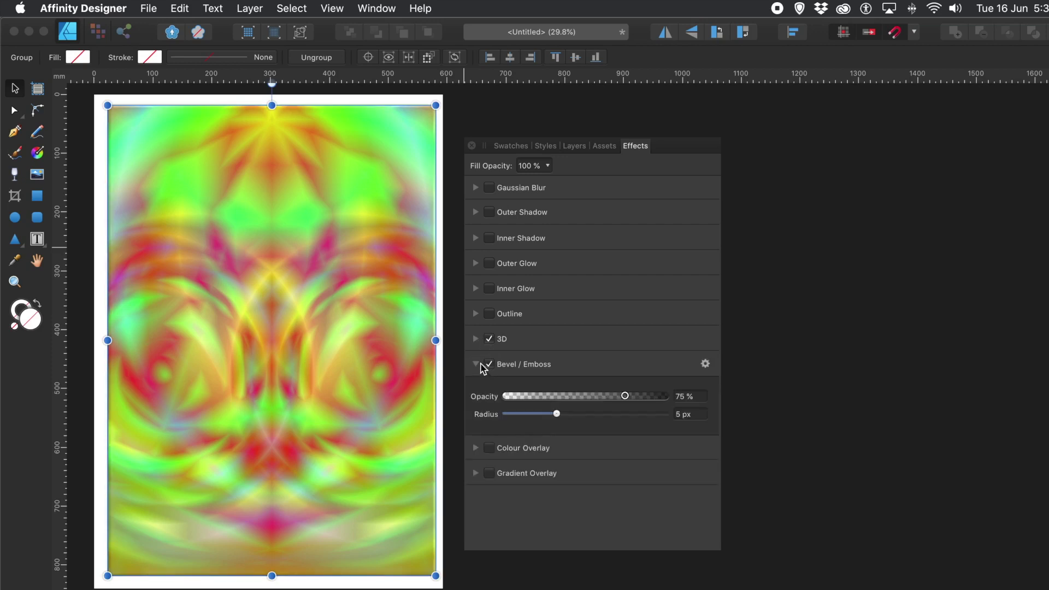
left_click(478, 365)
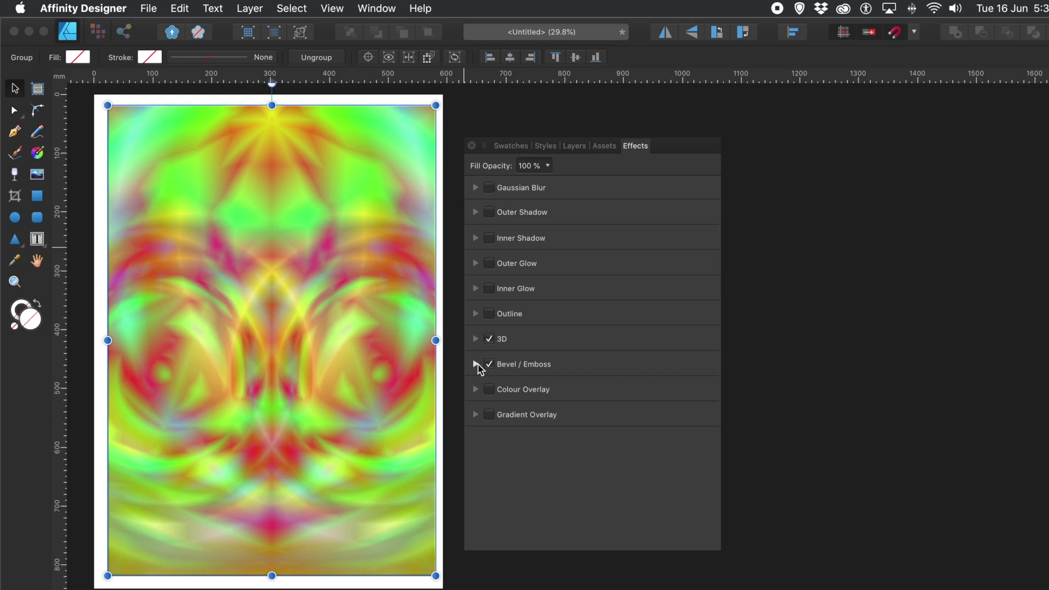
left_click(477, 365)
left_click_drag(558, 414, 579, 414)
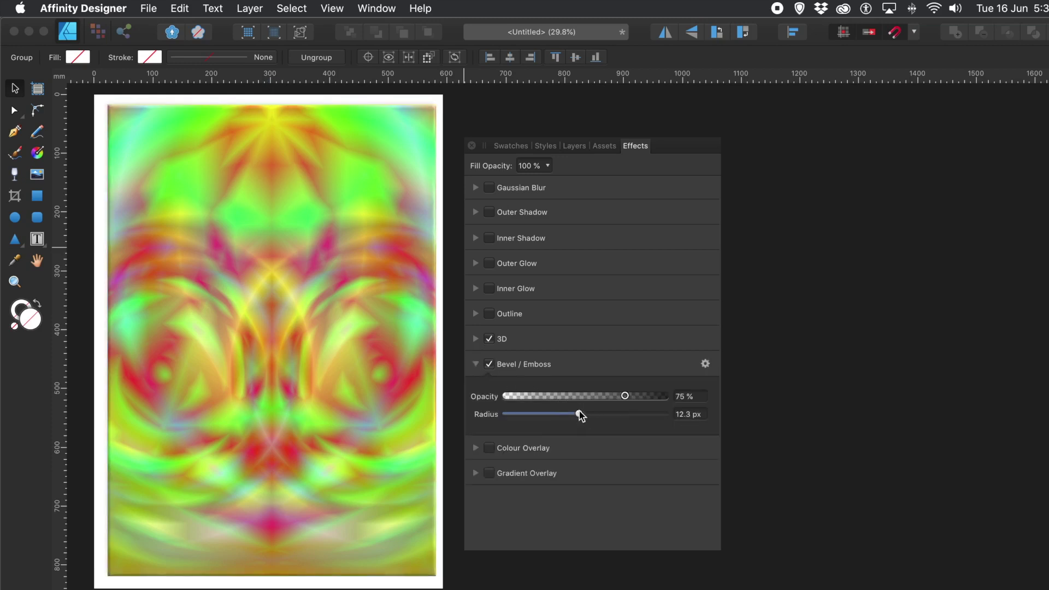
left_click(705, 364)
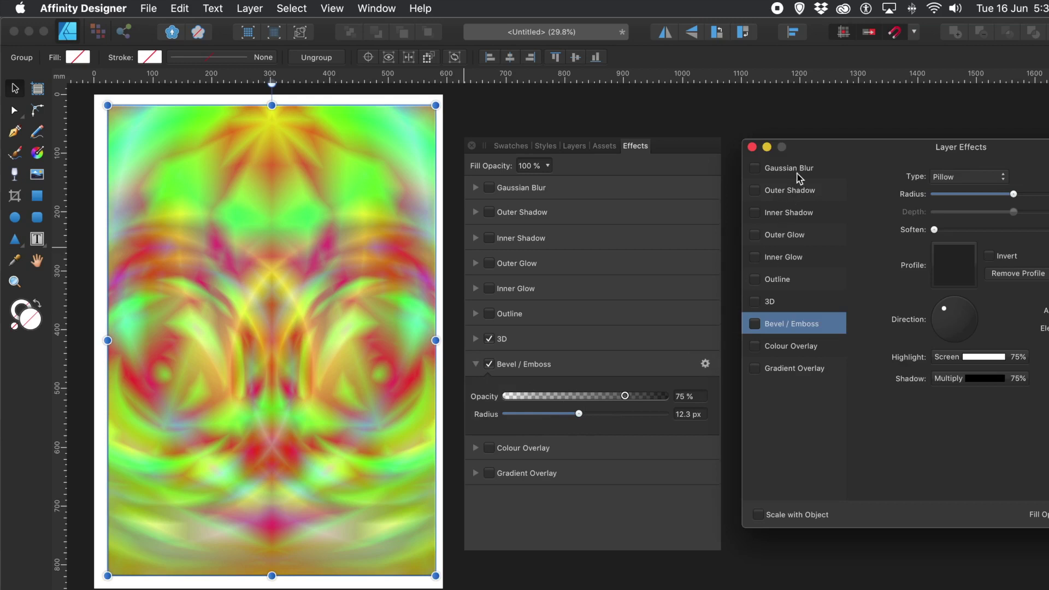
Adjust the bevel lighting, turn off 3D, and enable Outer Shadow and a larger Gaussian Blur.
left_click_drag(869, 155, 438, 161)
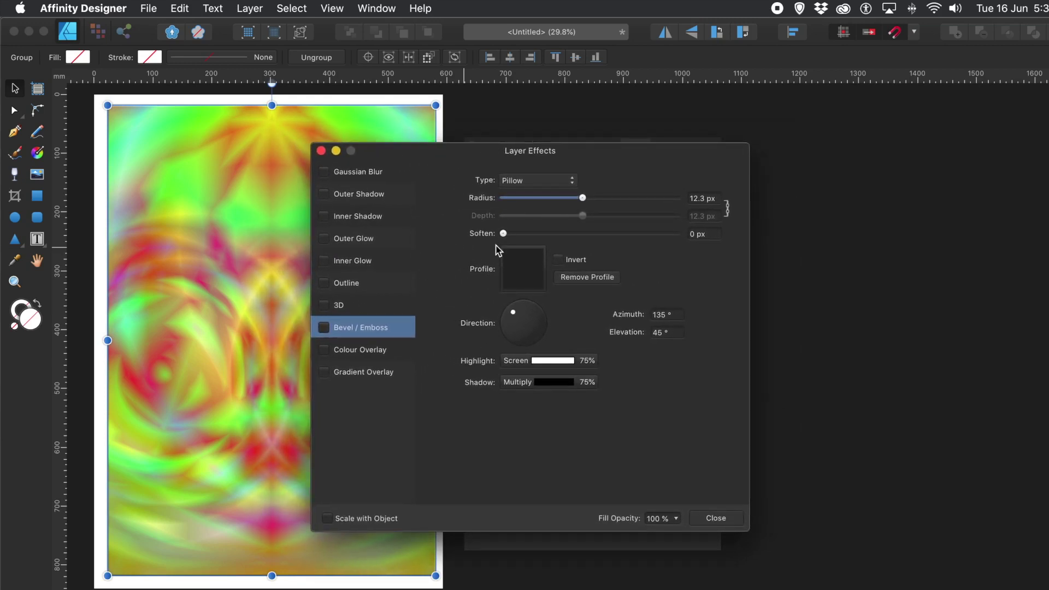
left_click_drag(516, 315, 519, 324)
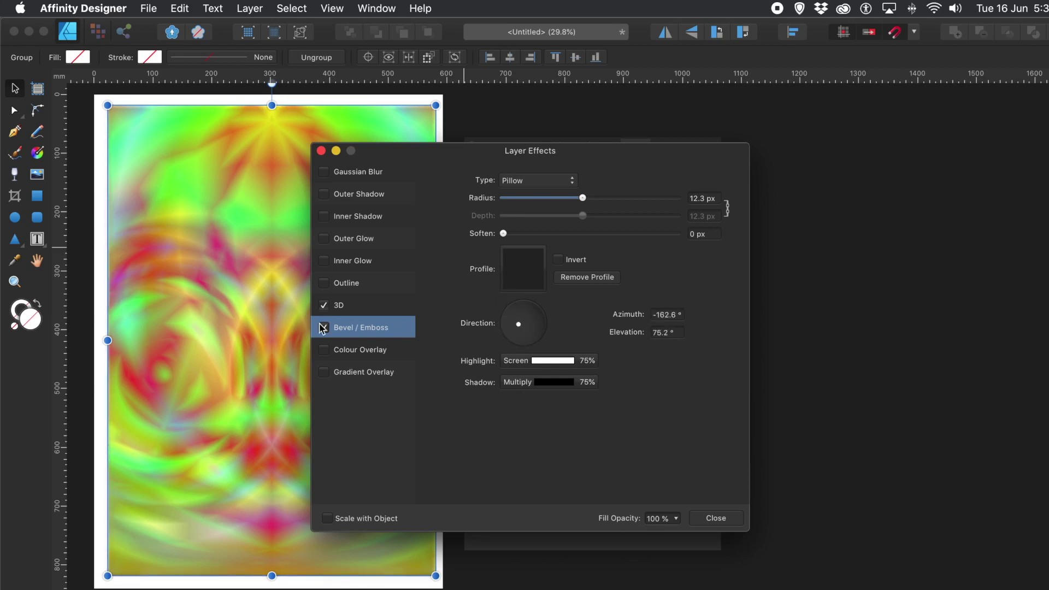
left_click(331, 306)
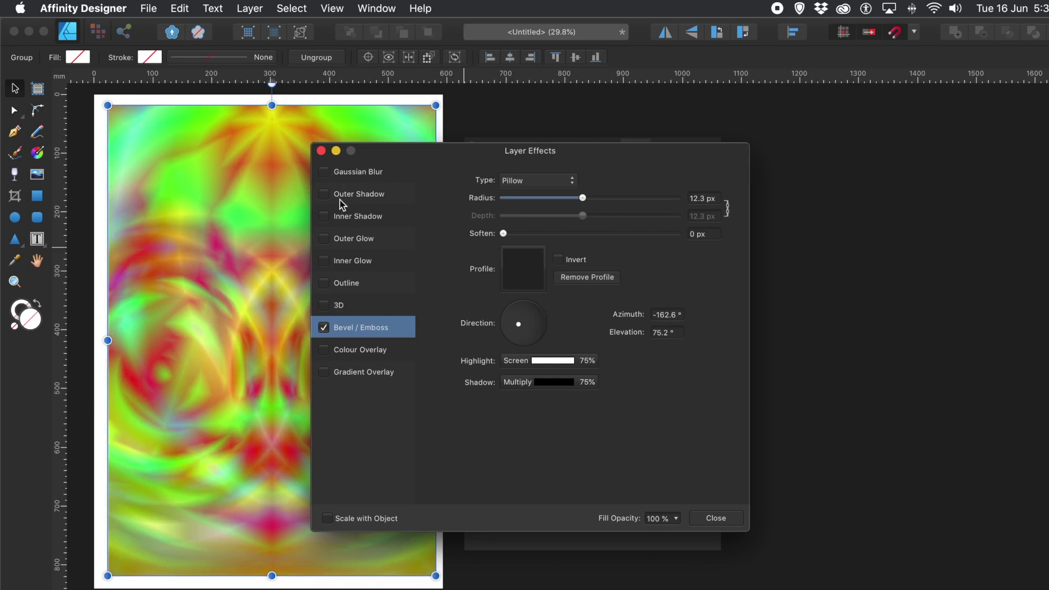
left_click(326, 194)
left_click(348, 175)
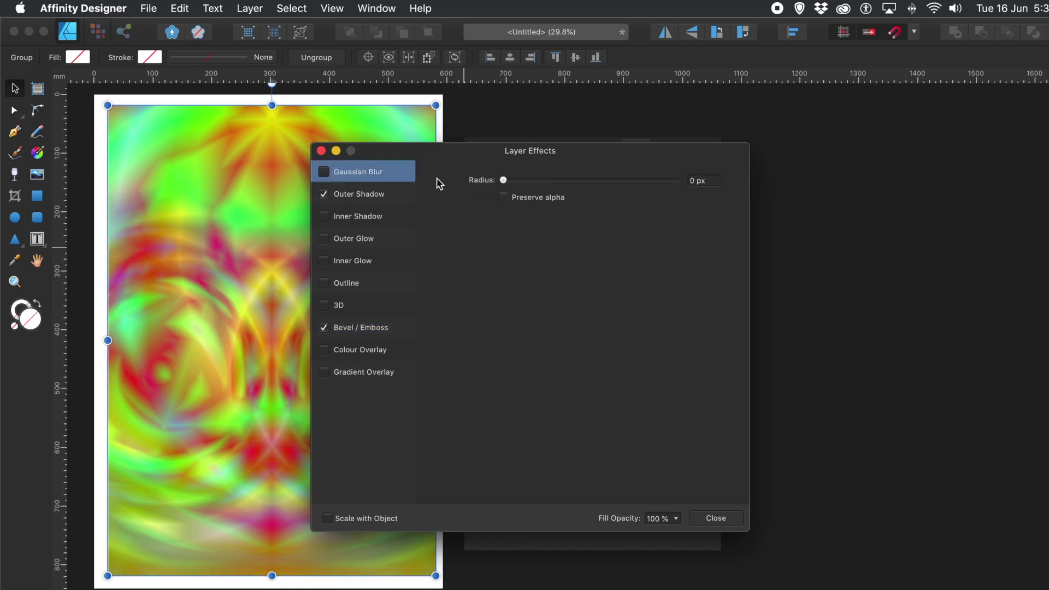
left_click(323, 172)
left_click_drag(513, 181, 619, 187)
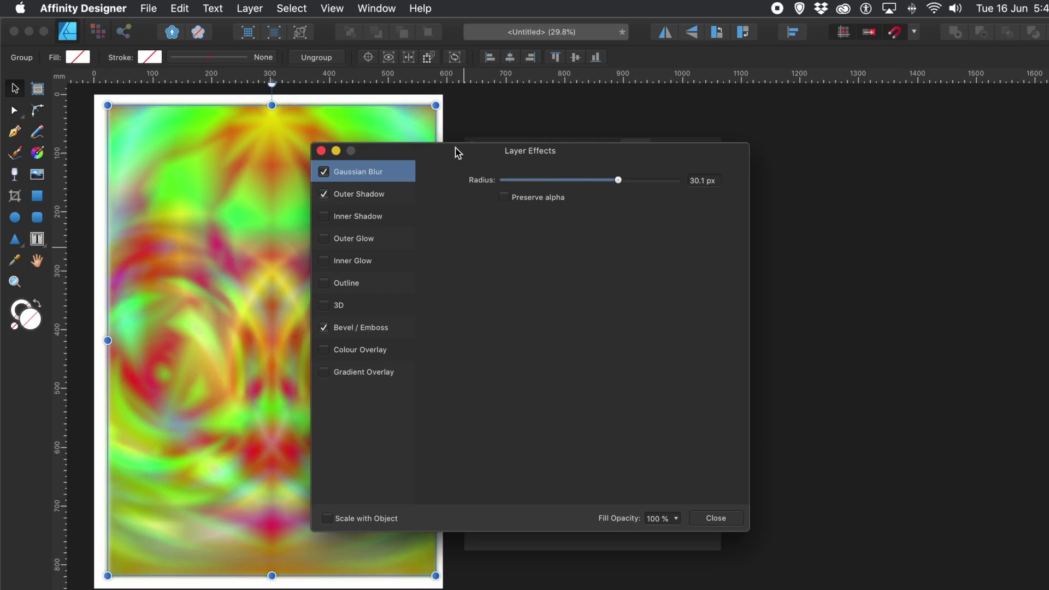
Inspect the Gradient Overlay's gradient, leave the overlay disabled, and close Layer Effects.
left_click_drag(417, 152, 460, 145)
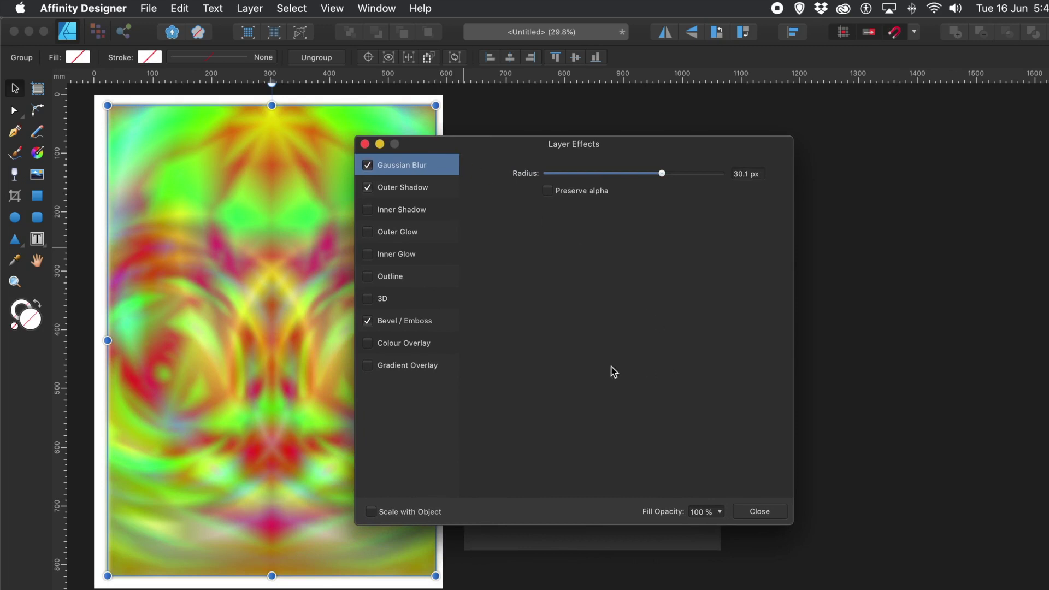
left_click(389, 347)
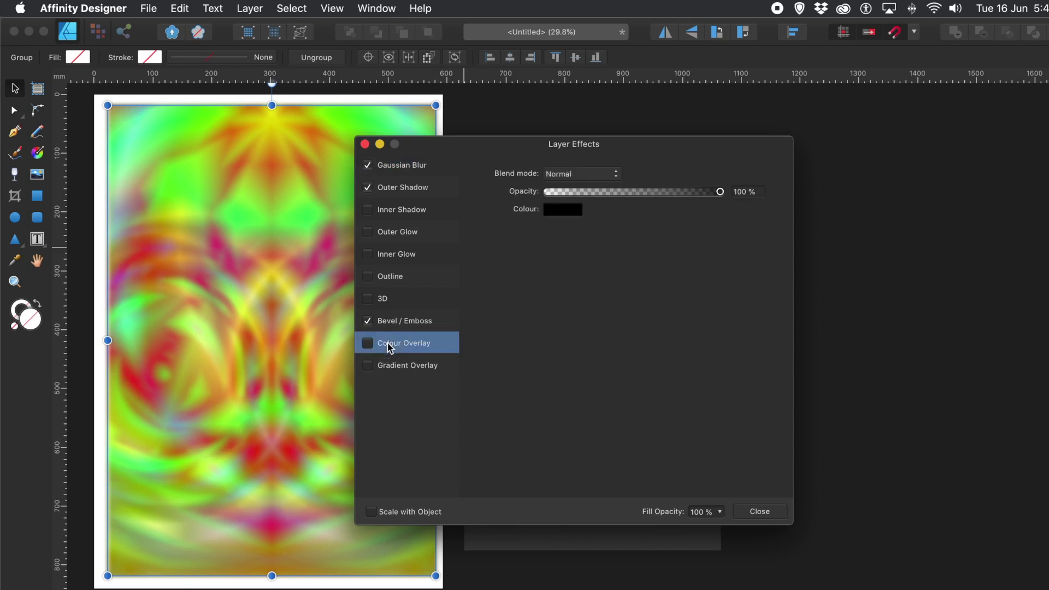
left_click(368, 365)
left_click(404, 367)
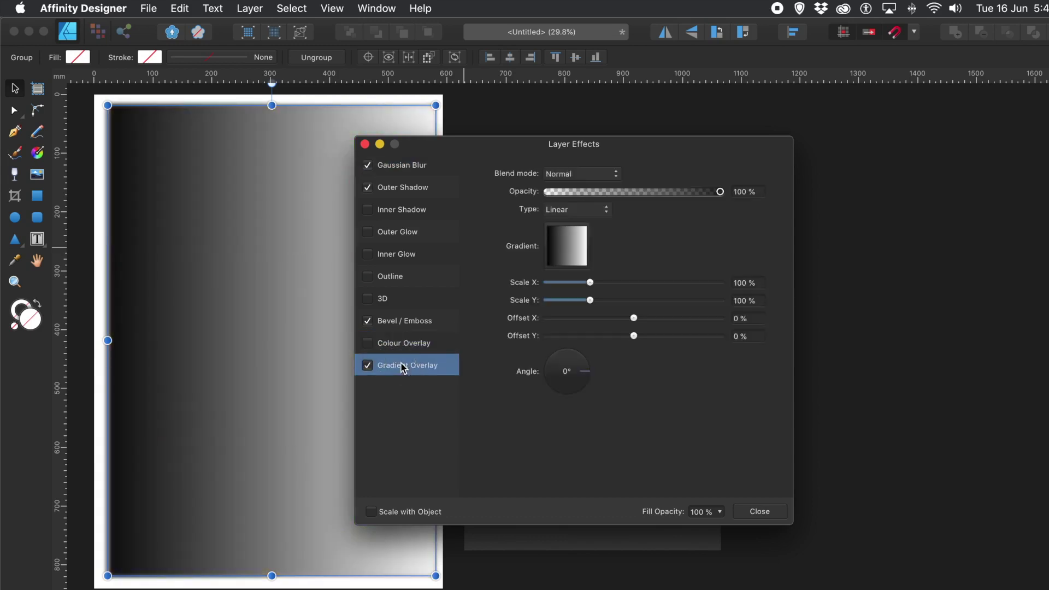
left_click(575, 245)
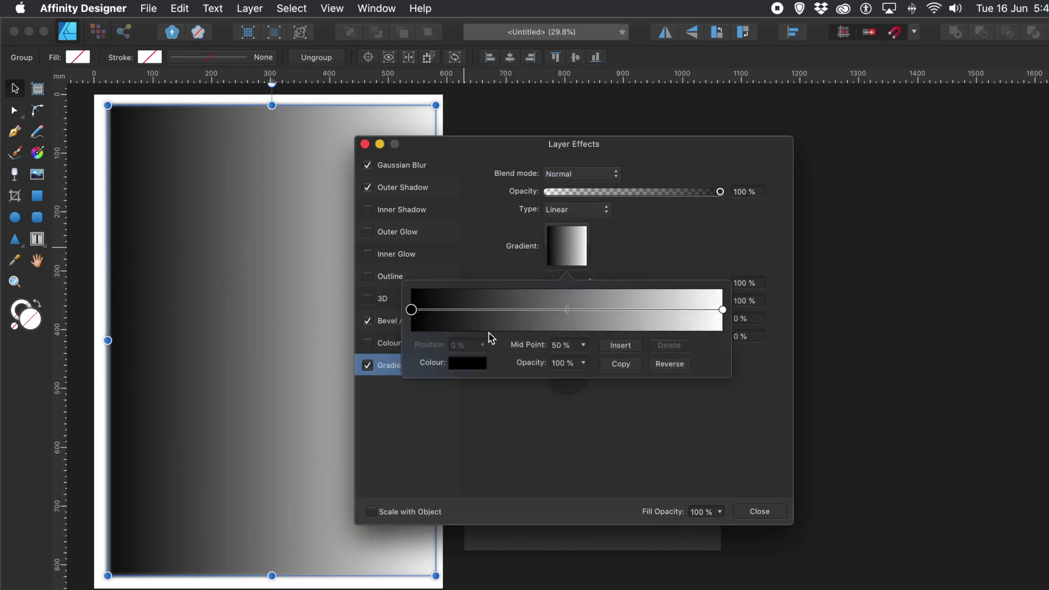
left_click(675, 240)
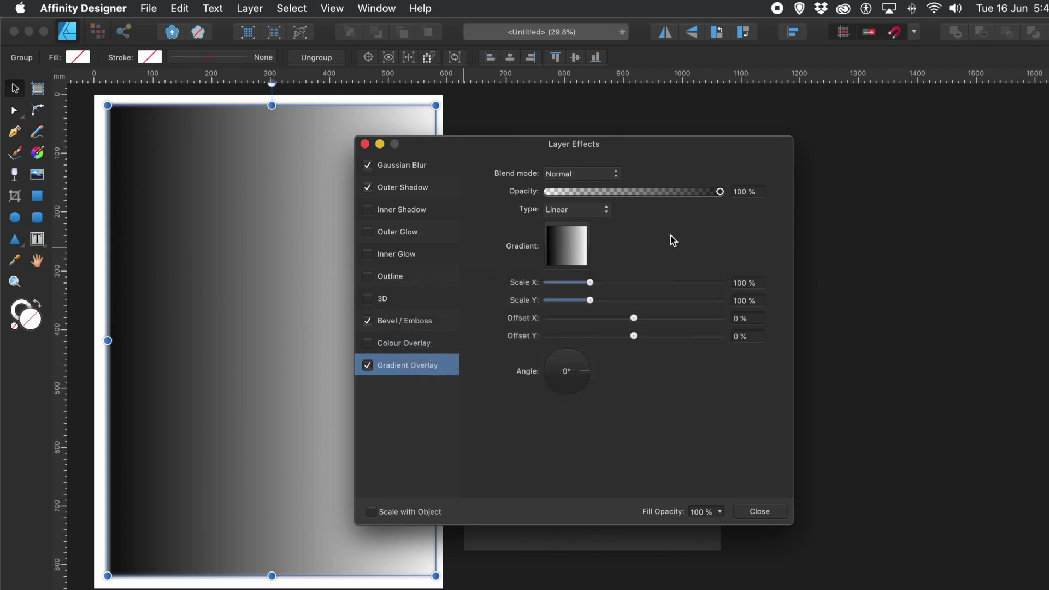
left_click(373, 365)
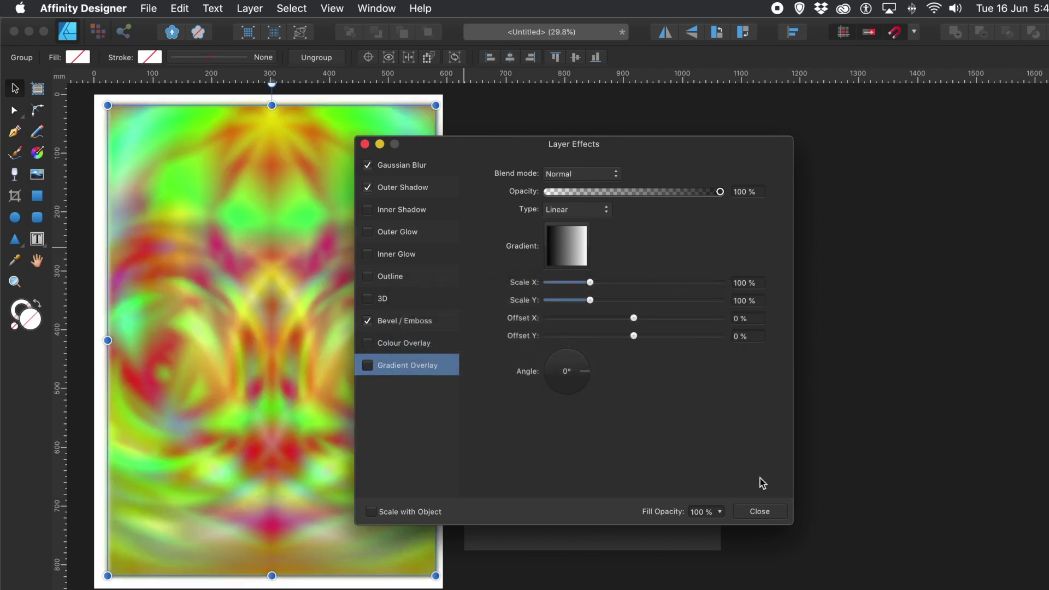
left_click(760, 510)
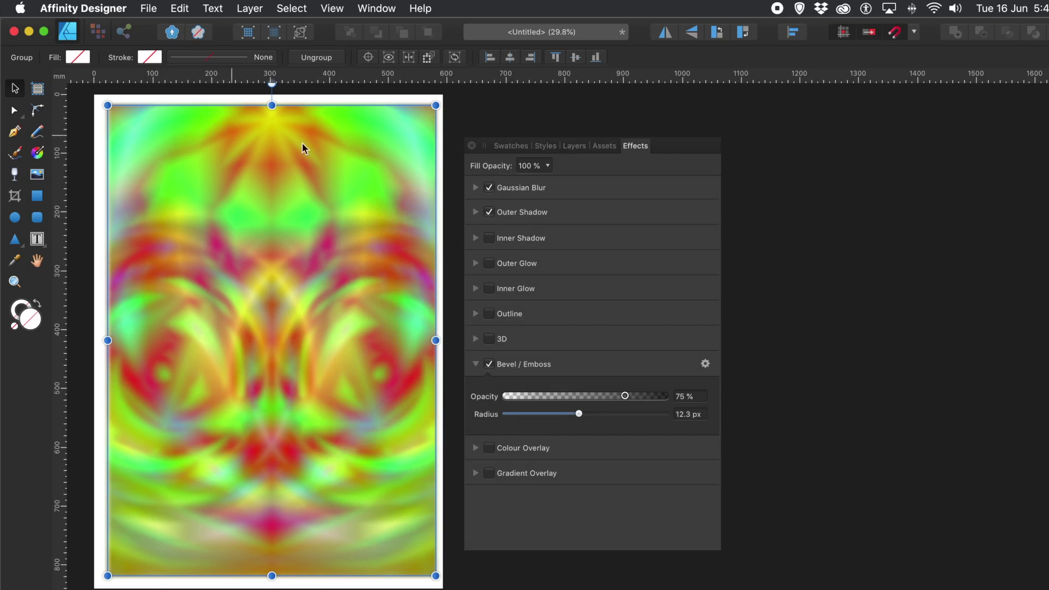
Save the blurred image group as a new asset with Add from Selection, then delete it from the page.
left_click(570, 147)
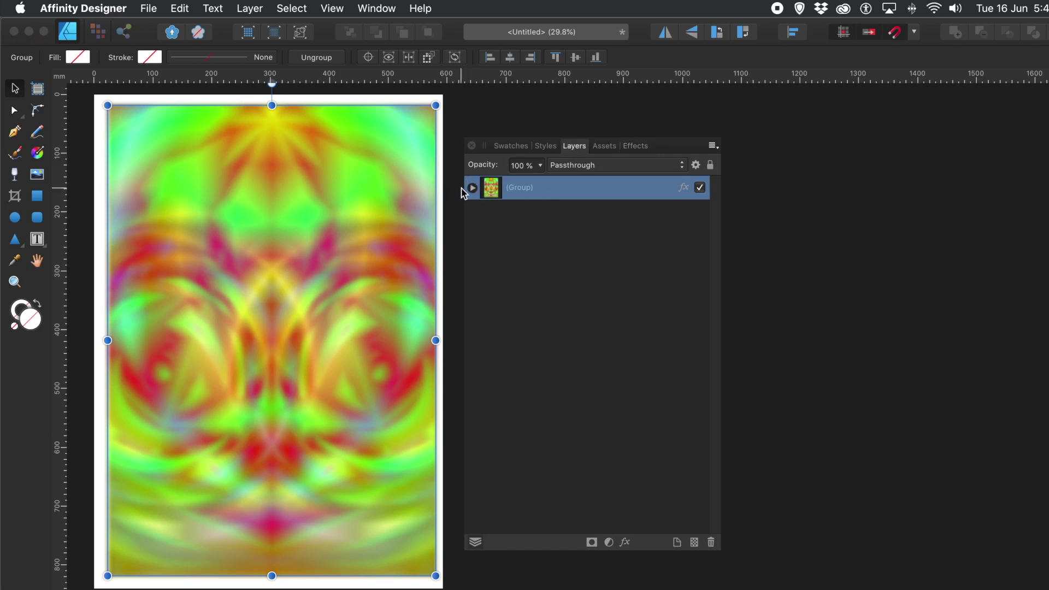
left_click(473, 188)
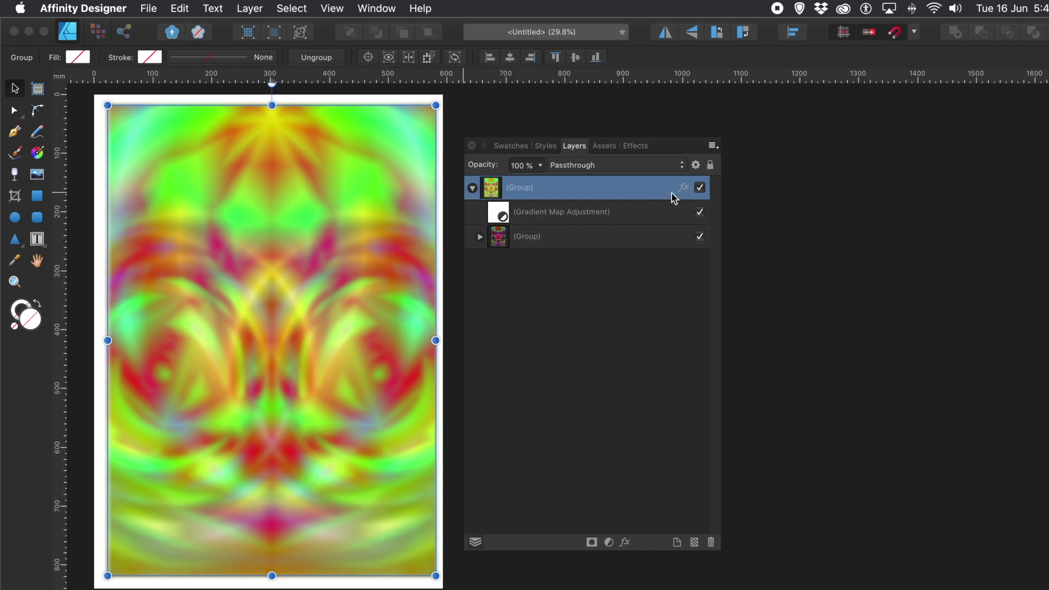
left_click(600, 149)
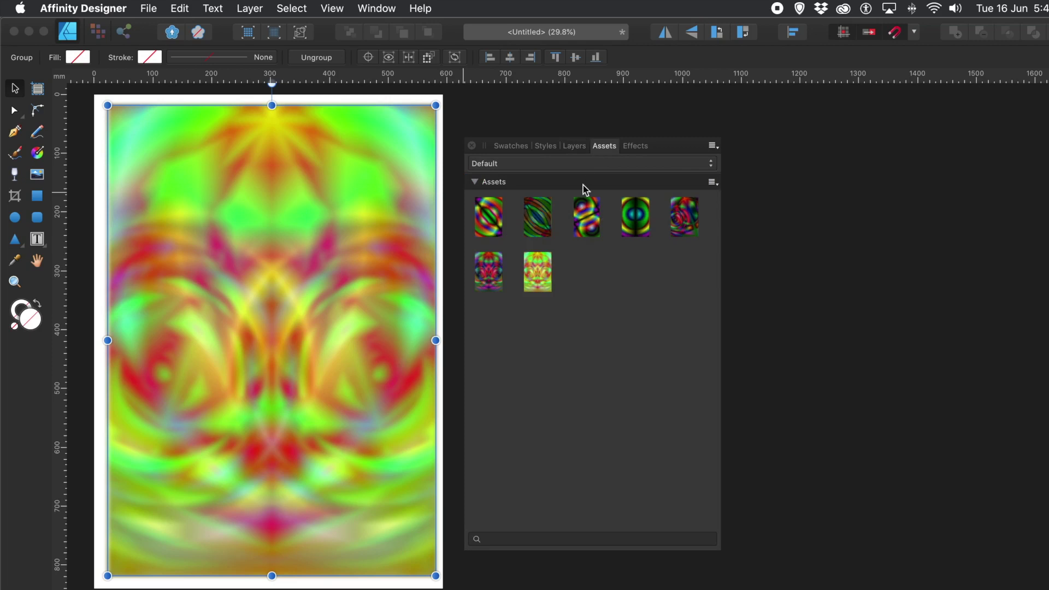
left_click(713, 182)
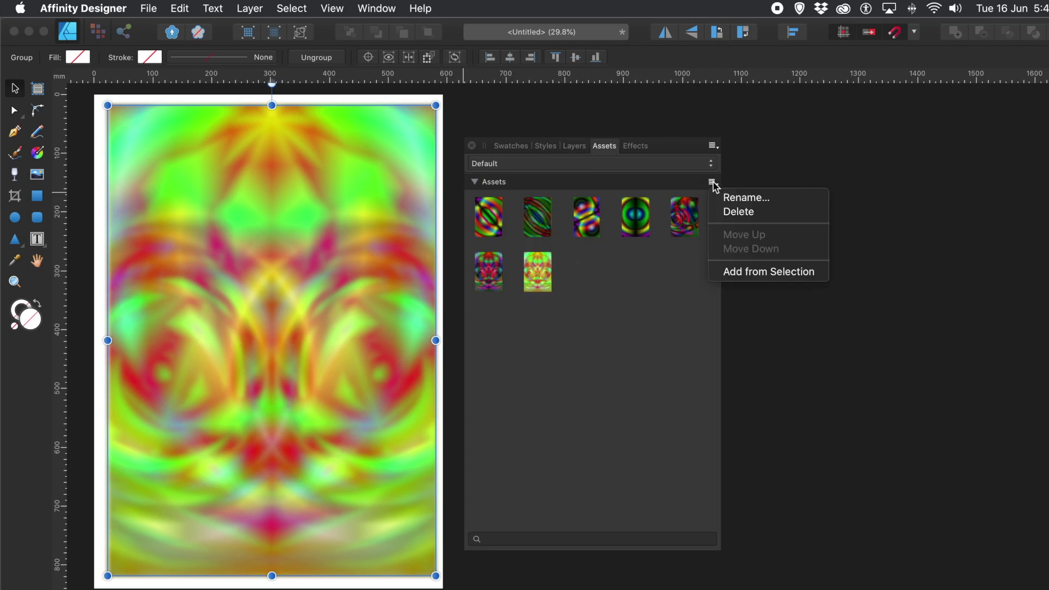
left_click(744, 271)
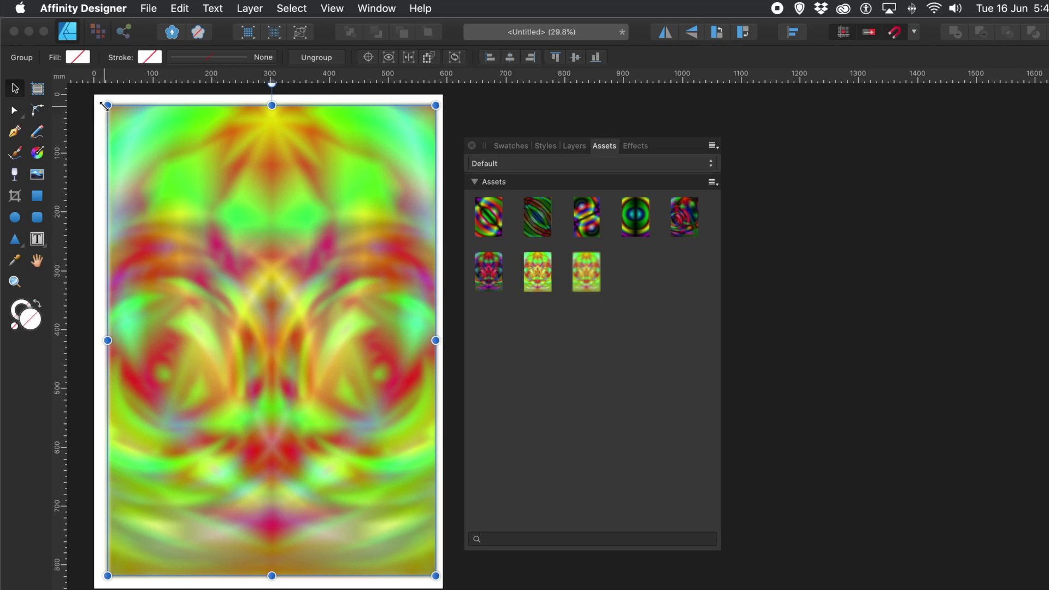
key("BackSpace")
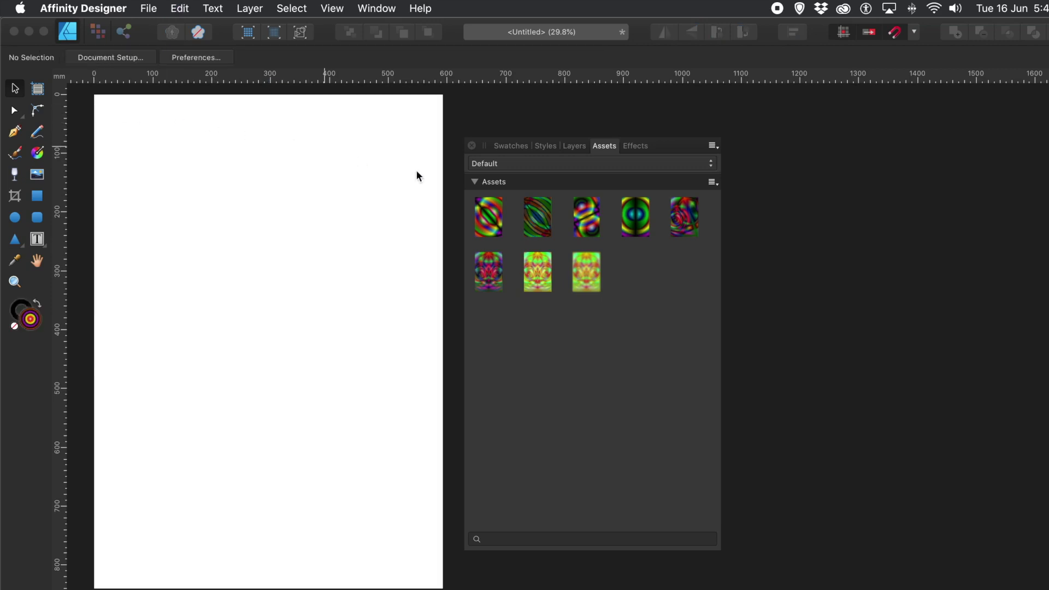
Place the new blurred asset on the page and resize it to fill the page, about 643 × 922 mm.
left_click_drag(586, 272, 309, 271)
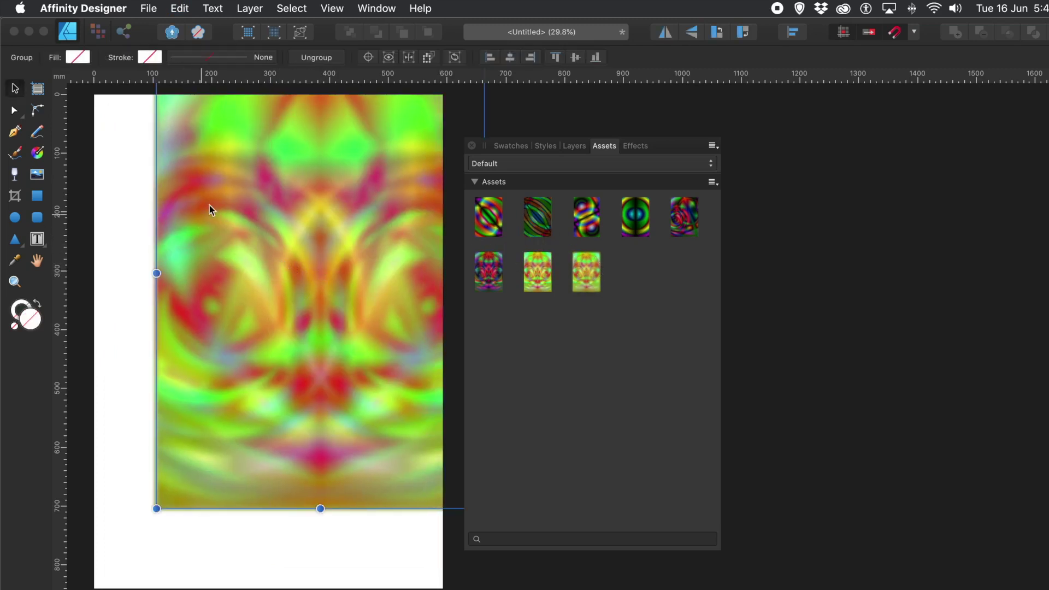
left_click(264, 316)
key("super+z")
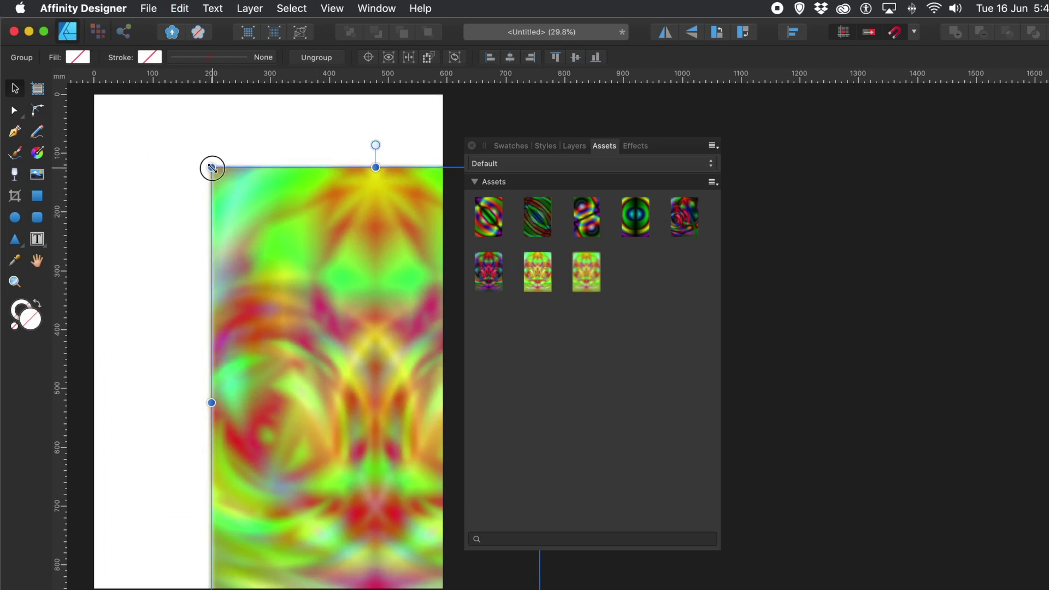
left_click_drag(211, 167, 389, 393)
left_click_drag(429, 443, 218, 206)
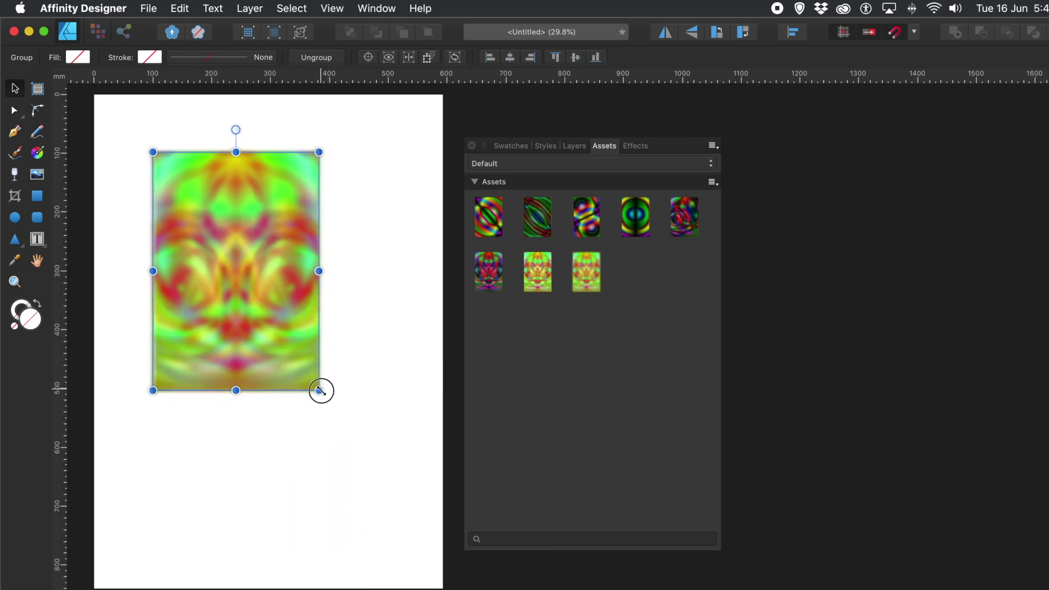
left_click_drag(321, 391, 389, 456)
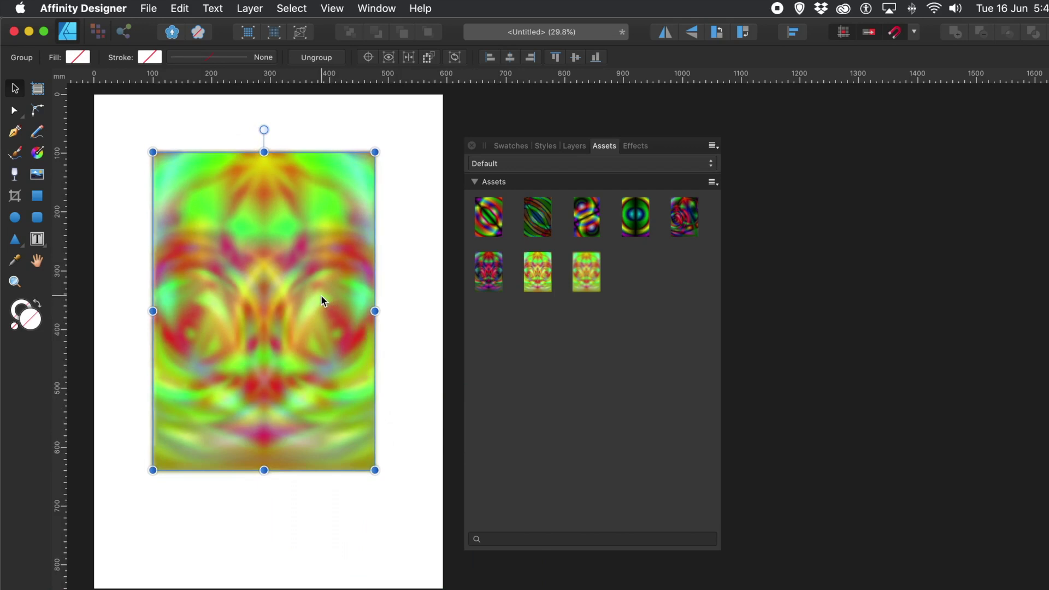
left_click_drag(256, 248, 188, 179)
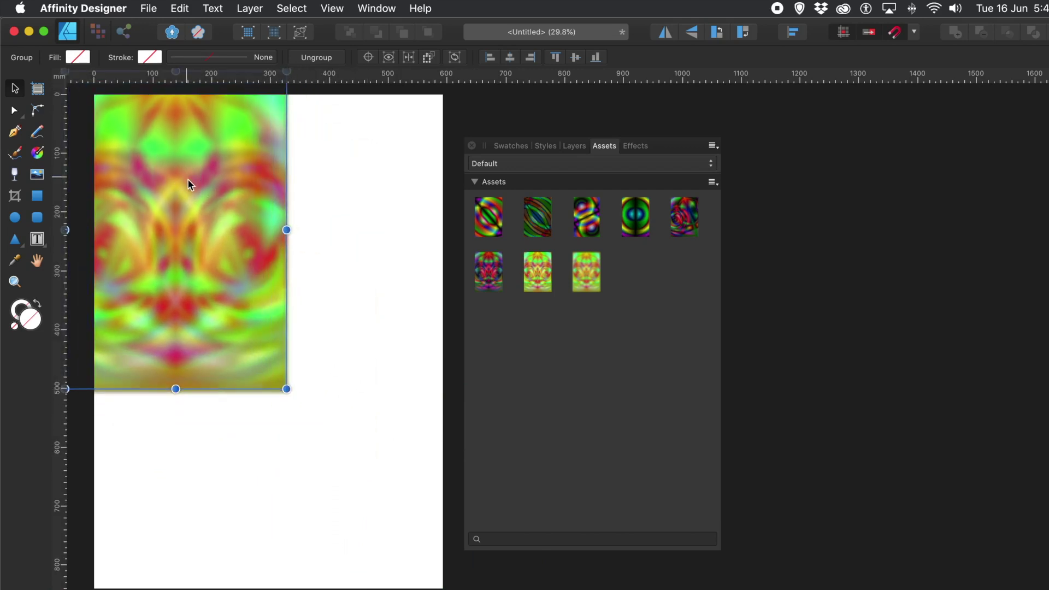
left_click_drag(287, 388, 476, 579)
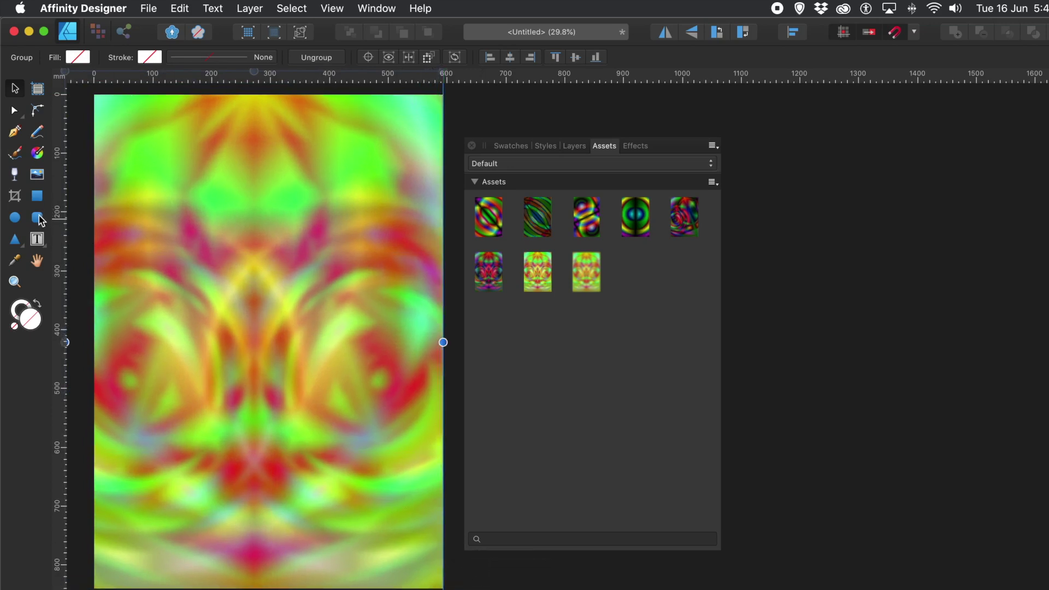
left_click(38, 200)
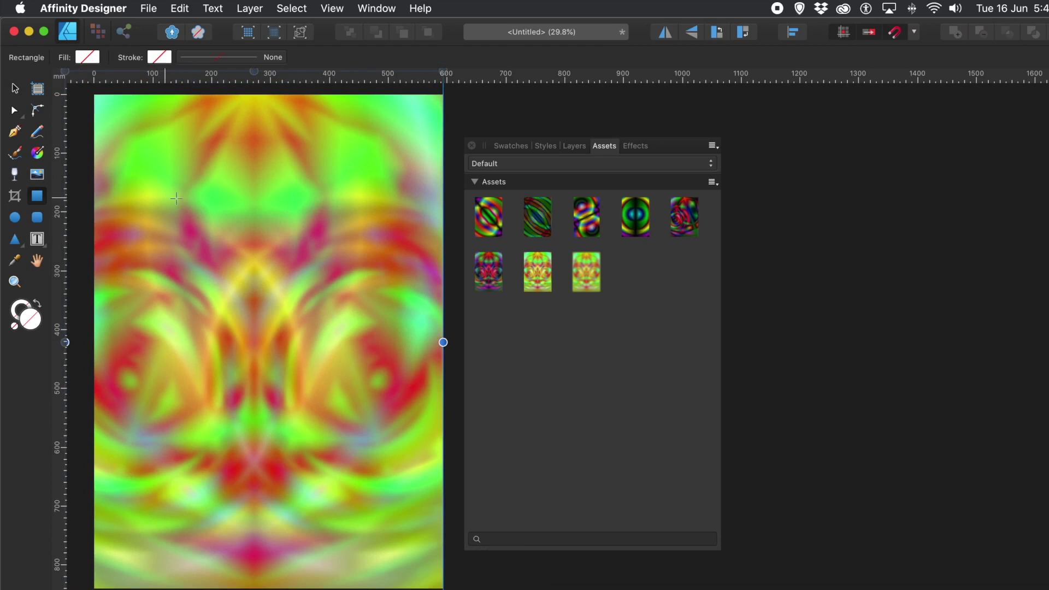
left_click(16, 241)
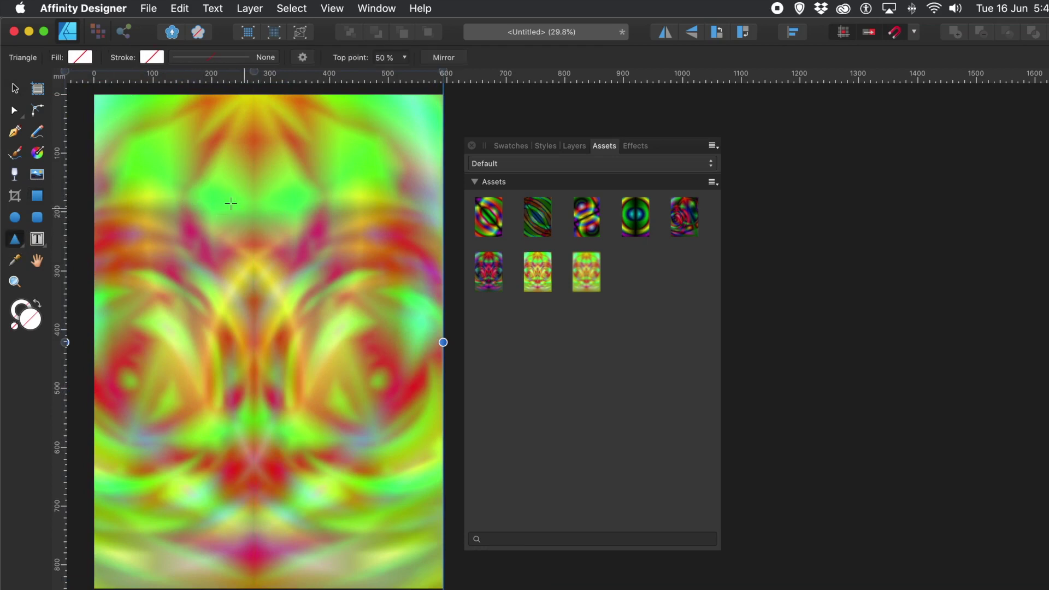
Draw a gradient triangle over the blurred image, set it to Difference blending, and enlarge it to the page top.
left_click_drag(206, 197, 393, 455)
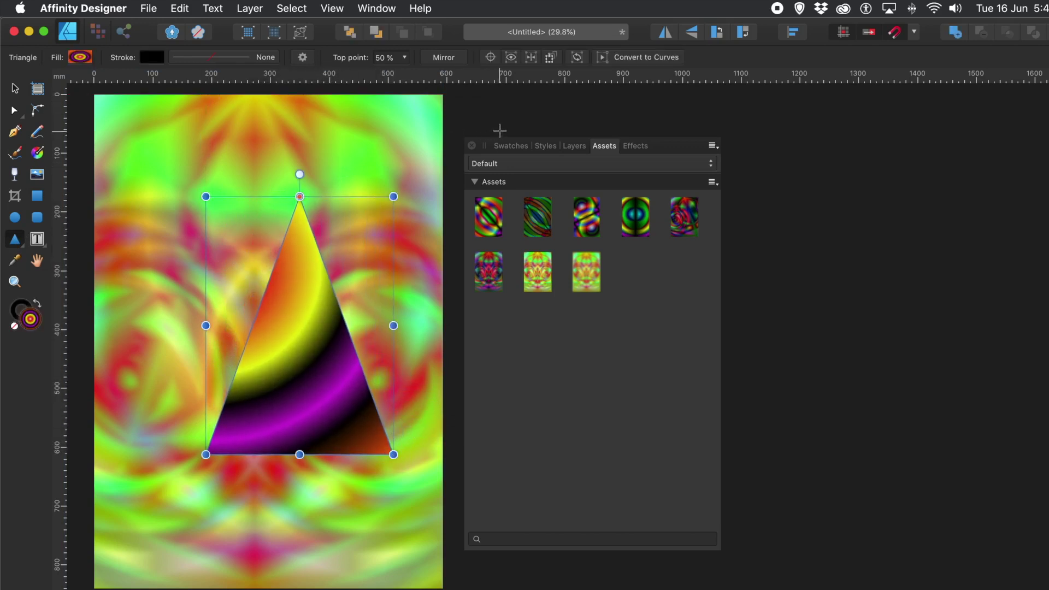
left_click(574, 146)
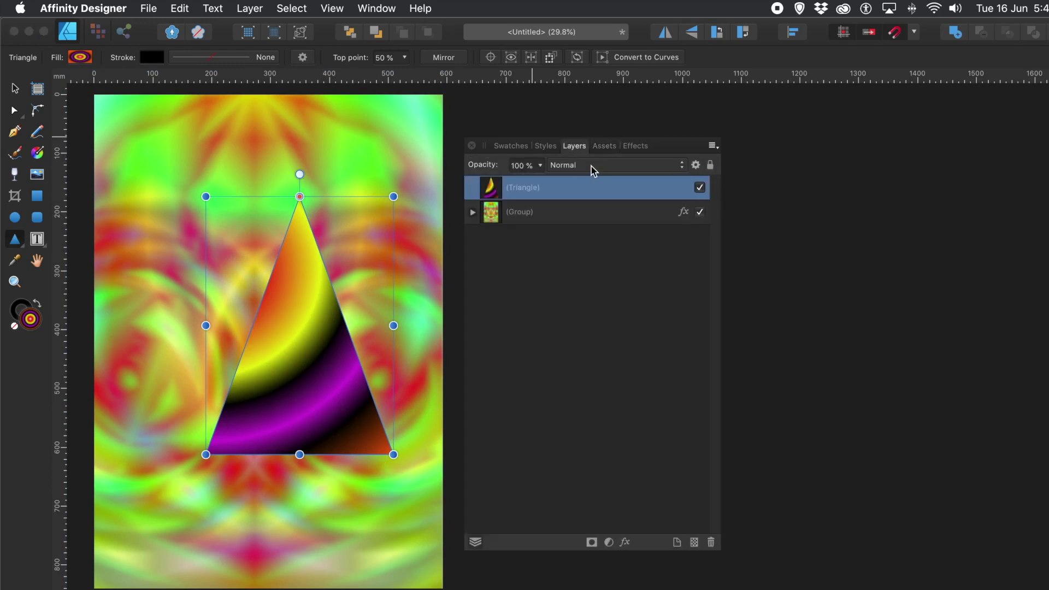
left_click(592, 166)
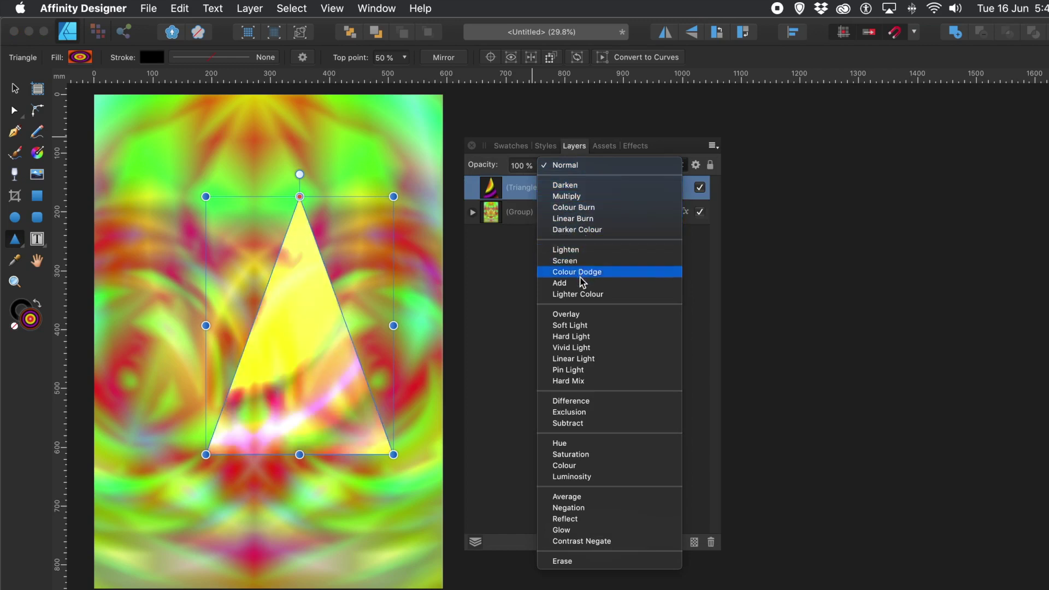
left_click(557, 402)
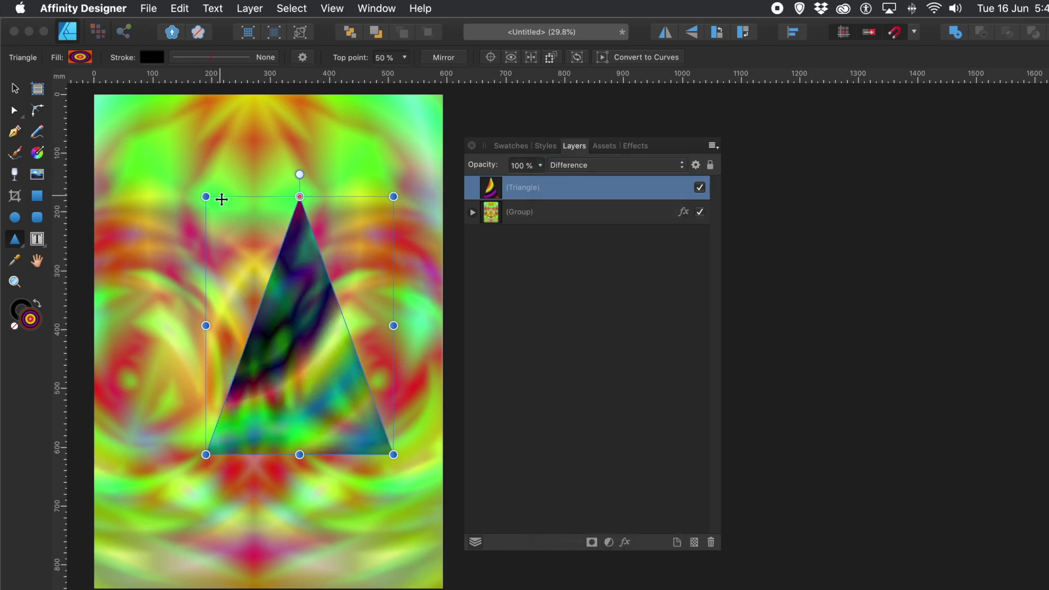
left_click_drag(208, 197, 116, 116)
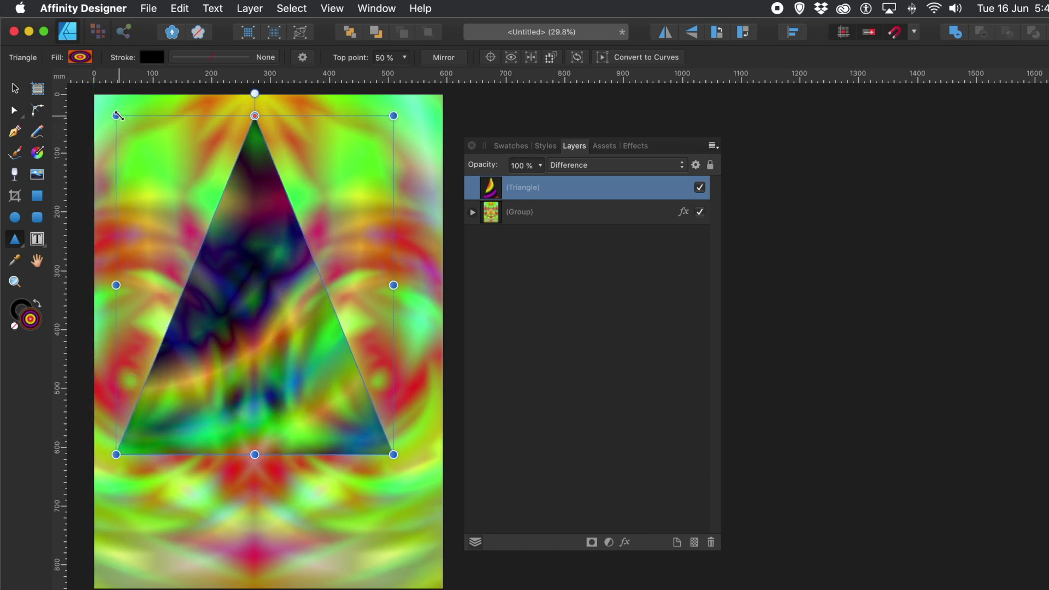
left_click(15, 89)
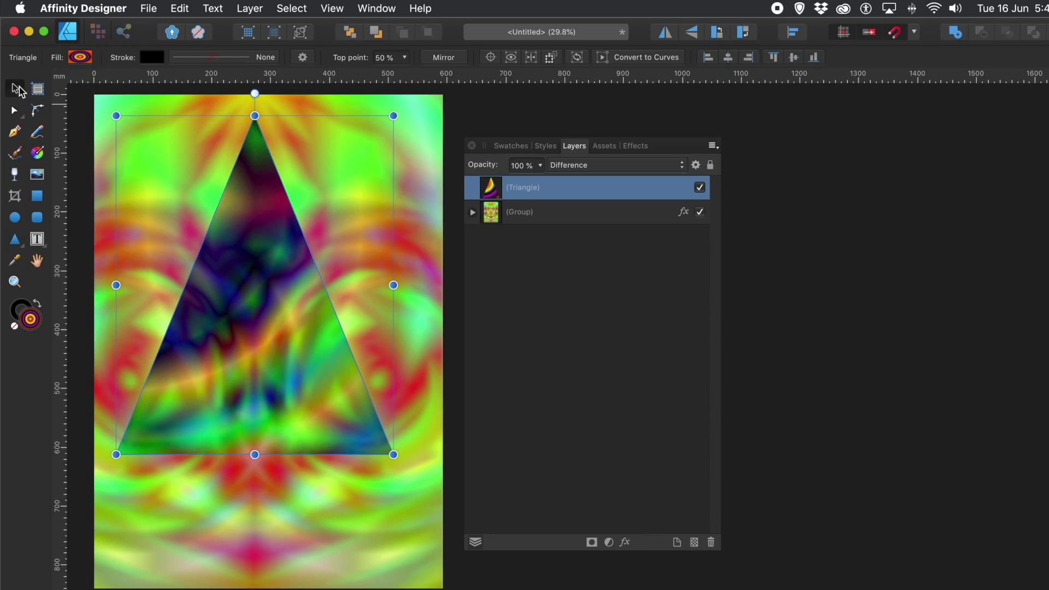
Delete the triangle and place the green-and-blue elliptical gradient asset on the page.
key("Delete")
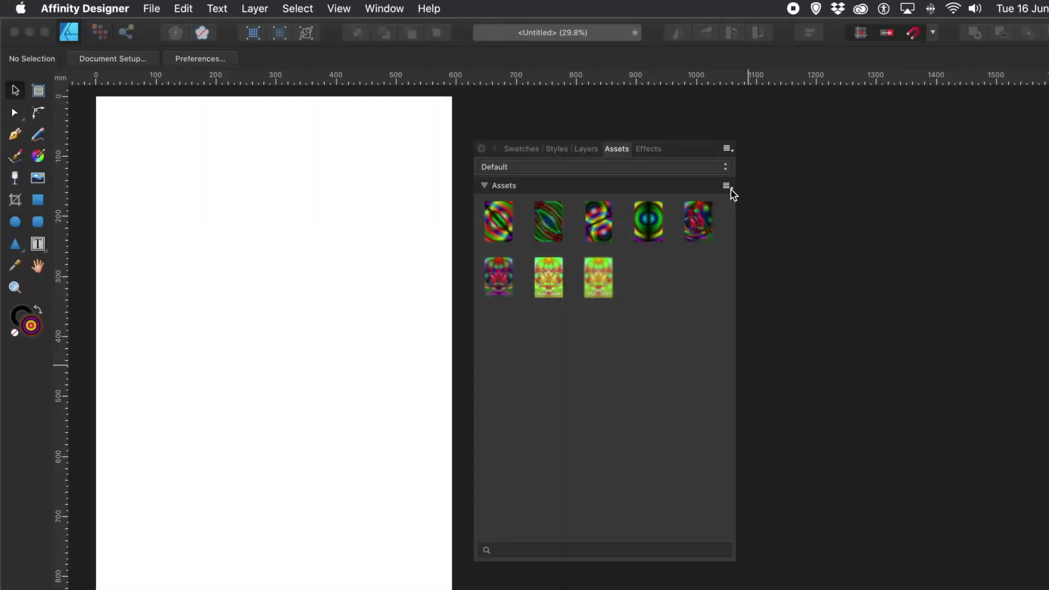
left_click(728, 186)
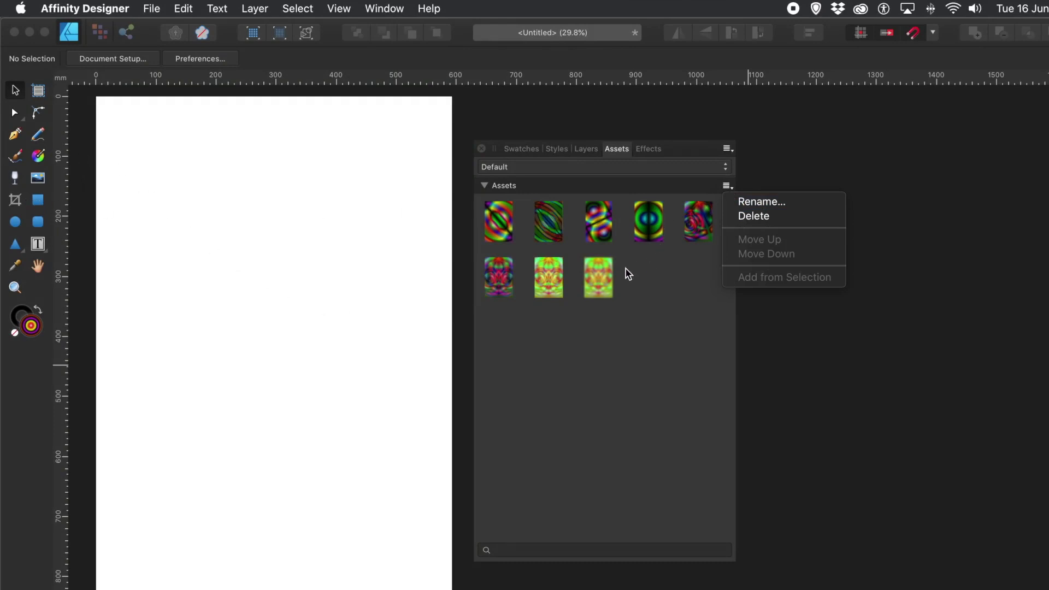
left_click(653, 229)
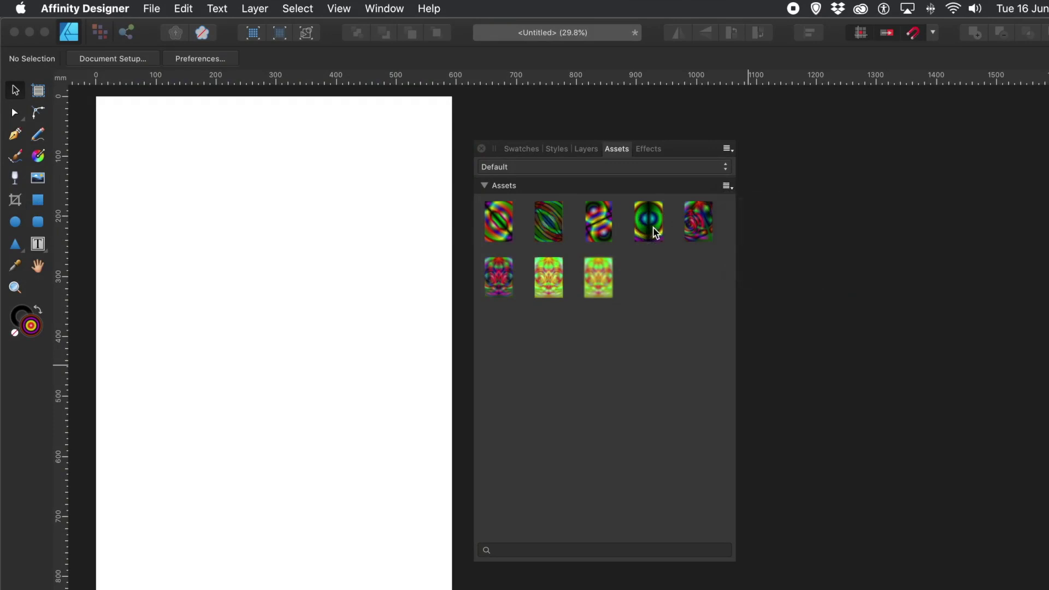
left_click_drag(649, 221, 290, 356)
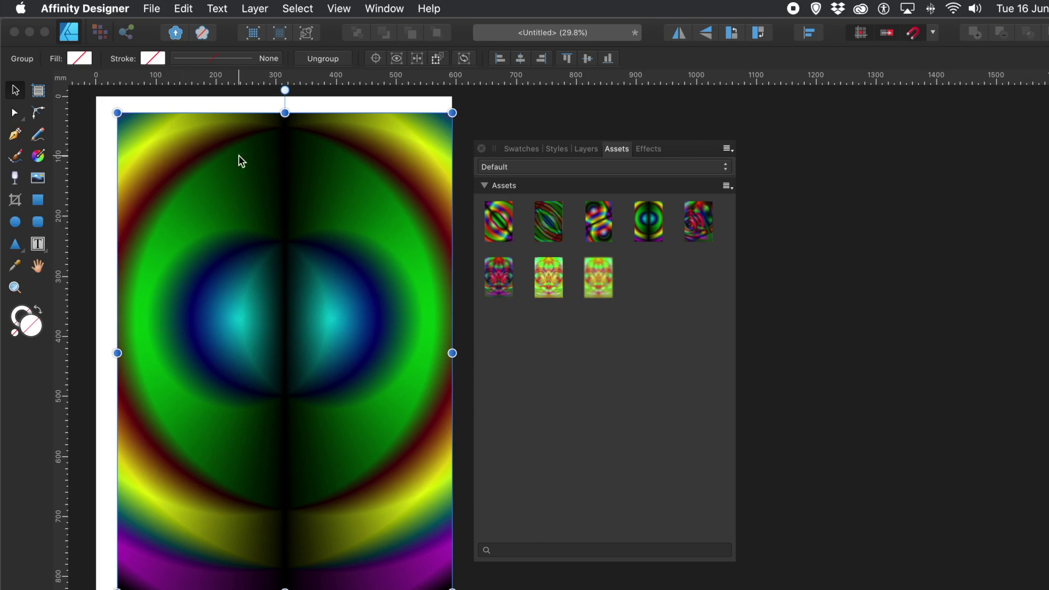
left_click(187, 8)
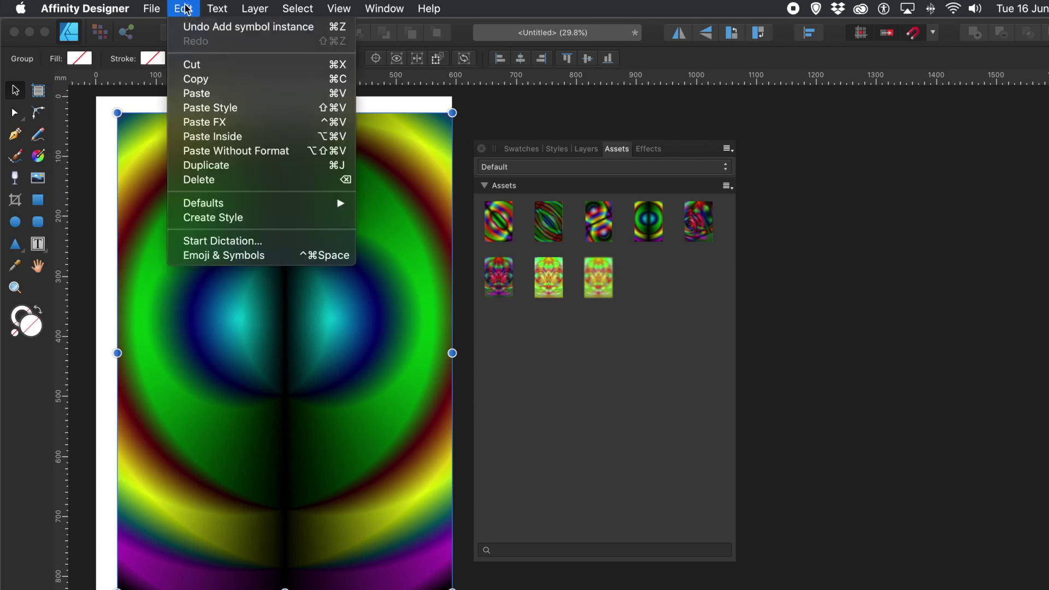
Copy and delete the gradient artwork, draw a large triangle, and Paste Inside it.
left_click(203, 82)
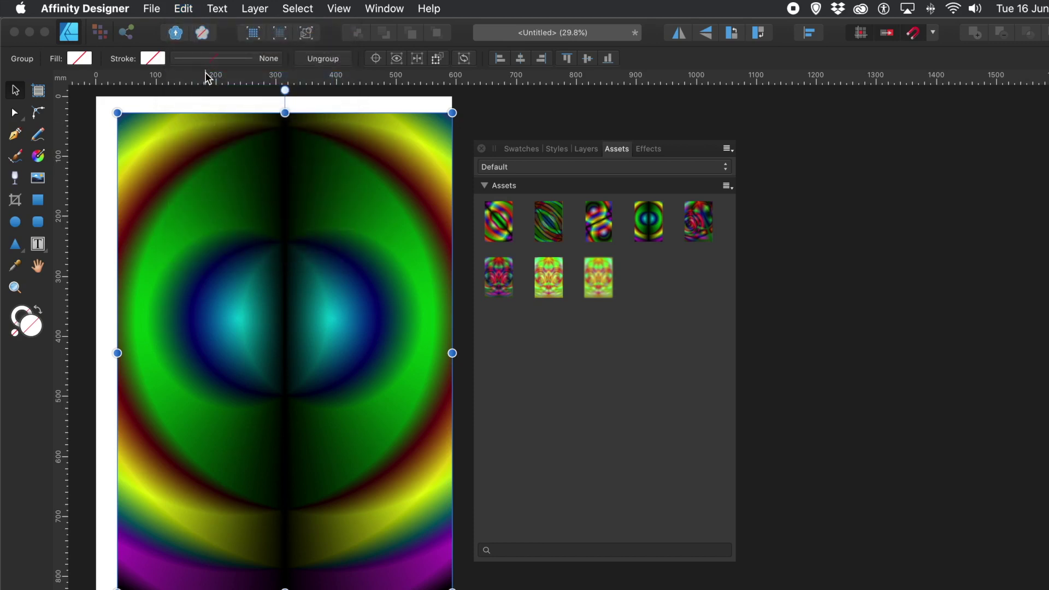
key("Delete")
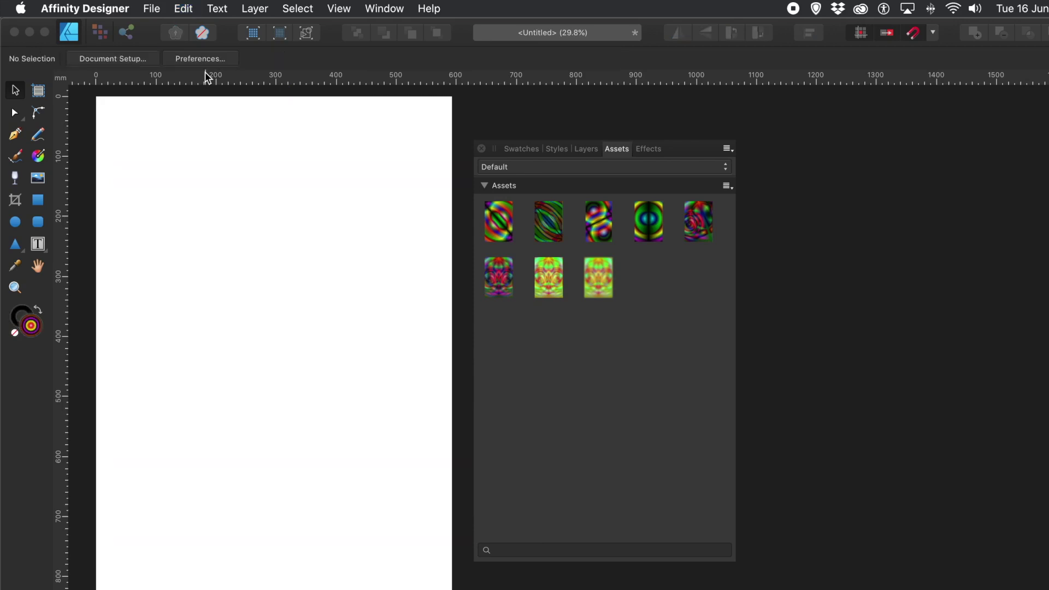
left_click(38, 222)
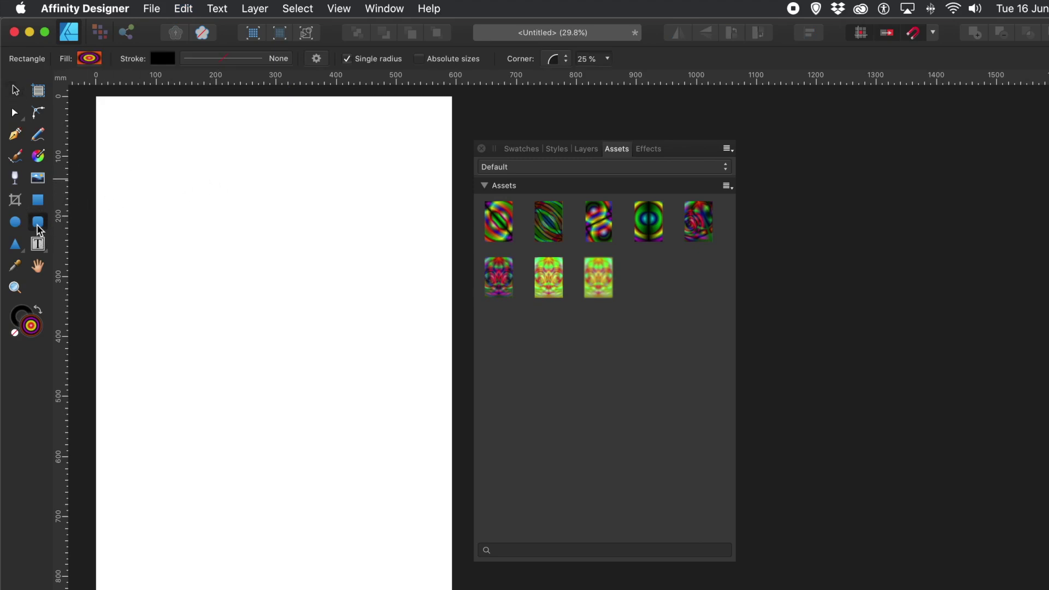
left_click(15, 244)
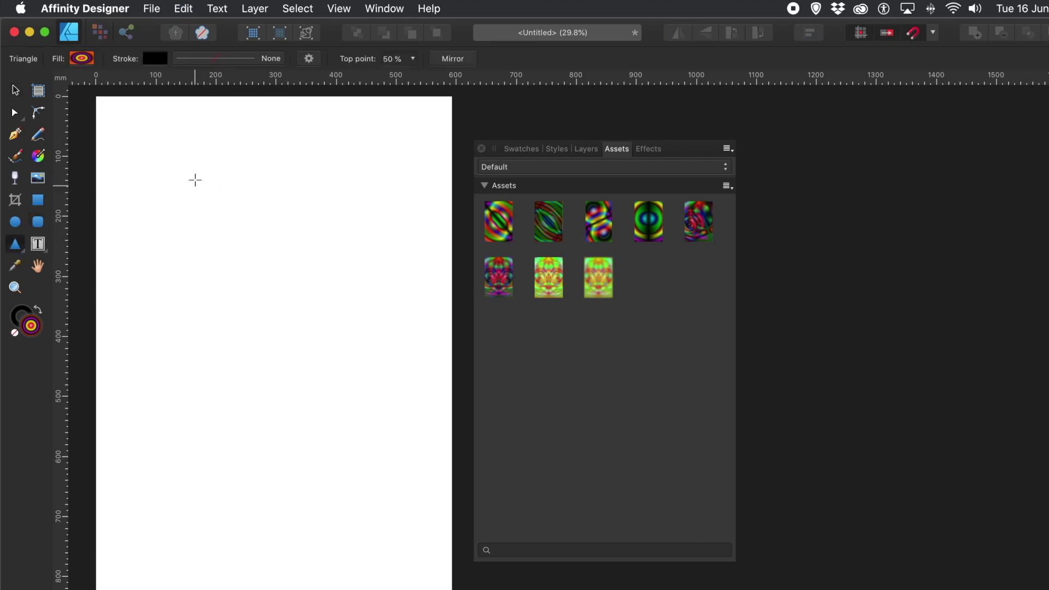
left_click_drag(155, 136, 403, 490)
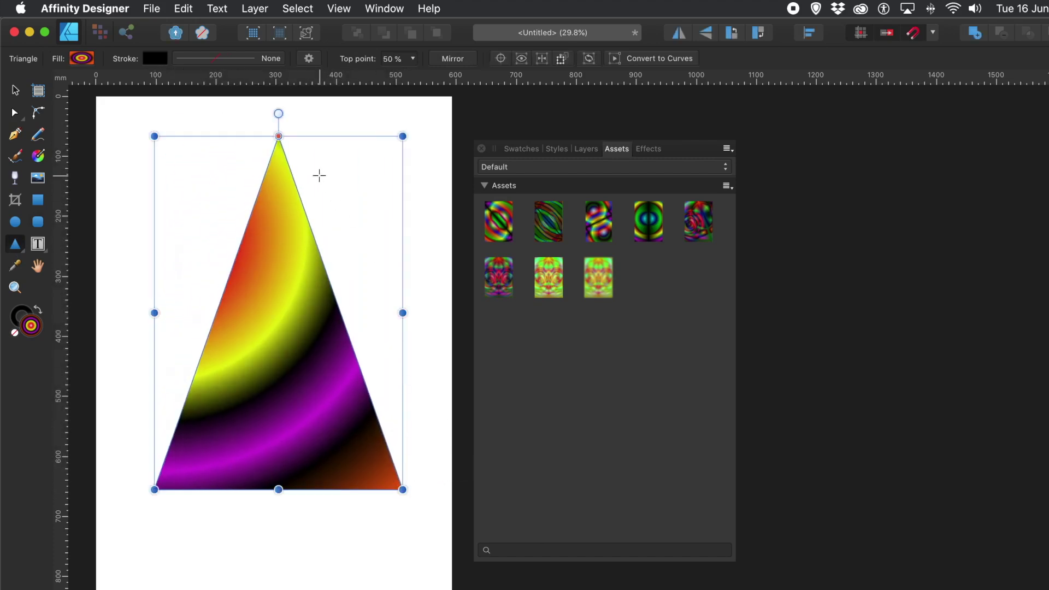
left_click(191, 8)
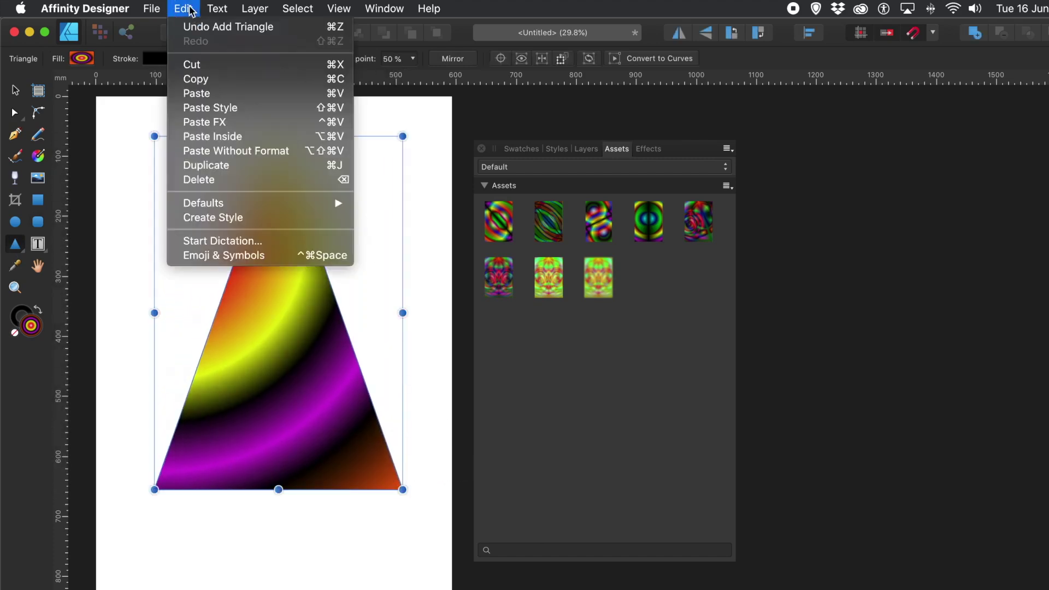
left_click(243, 139)
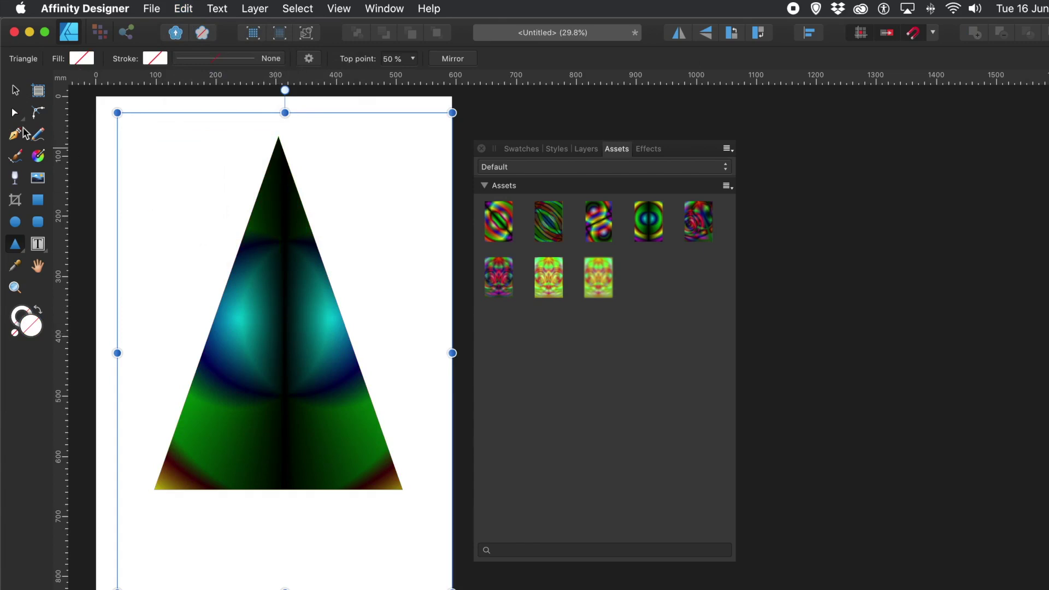
Move the pasted gradient upward inside the triangle and expand its group to select the upper rectangle.
left_click(15, 90)
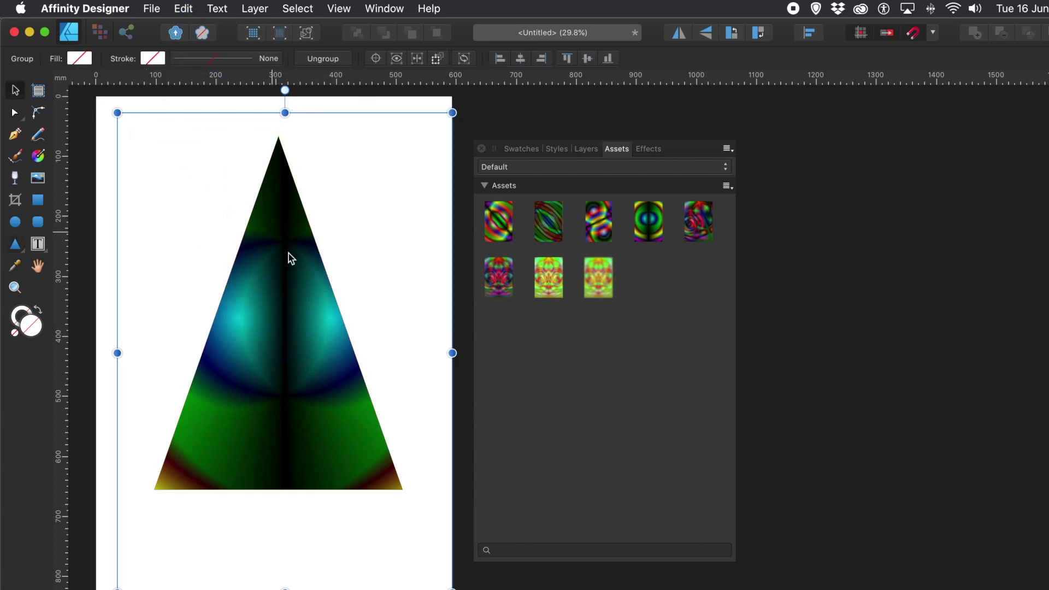
left_click(293, 271)
left_click_drag(294, 272, 296, 201)
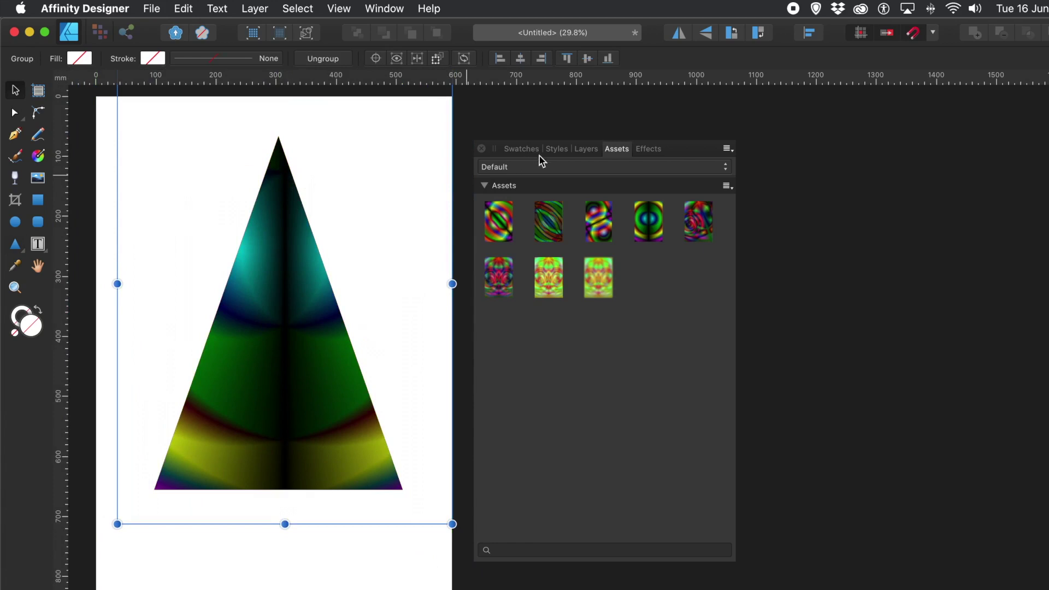
left_click(587, 149)
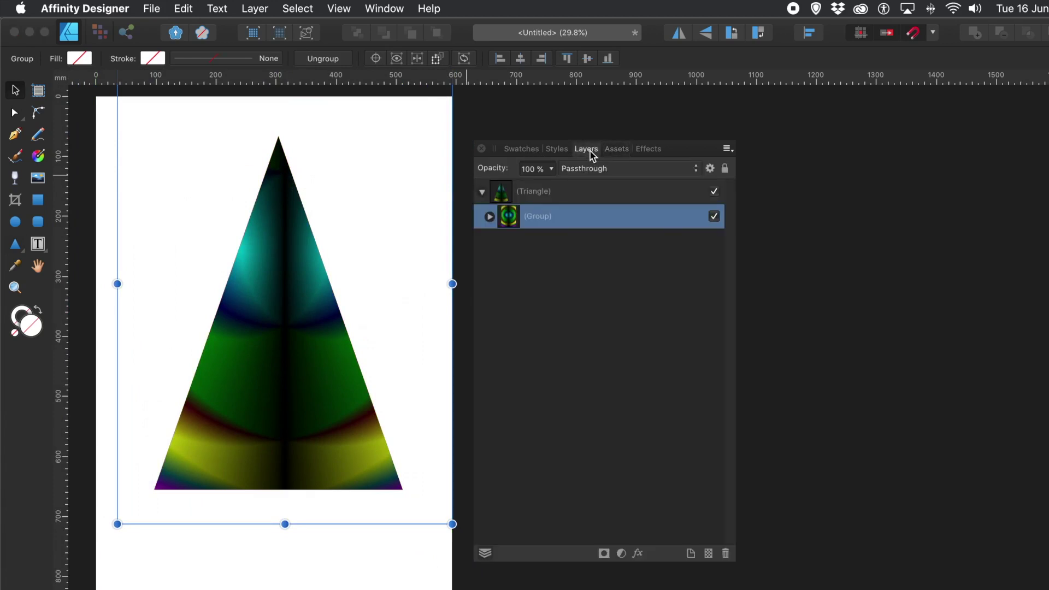
left_click(491, 217)
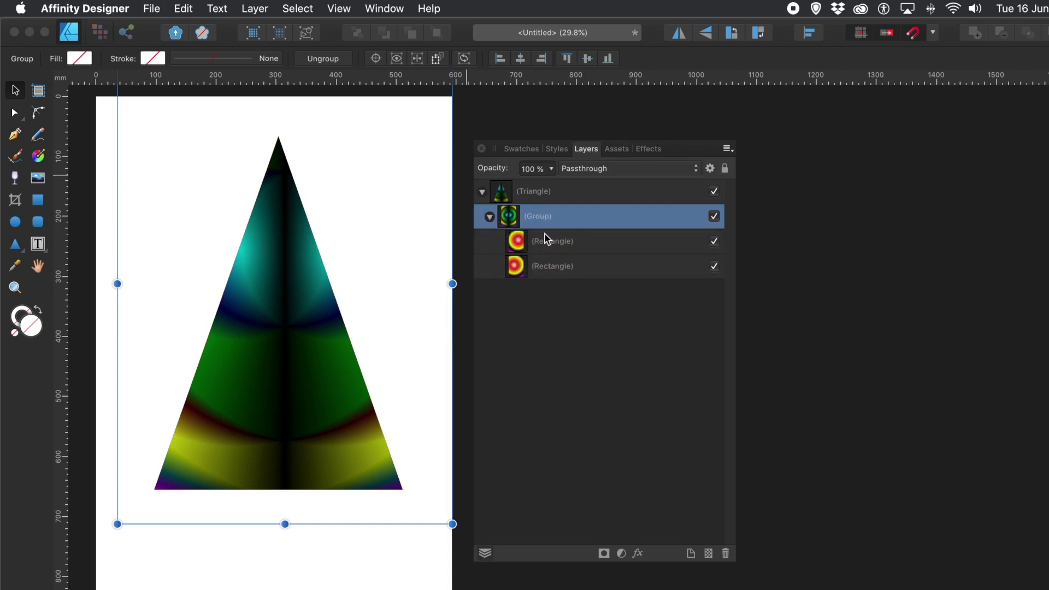
left_click(549, 249)
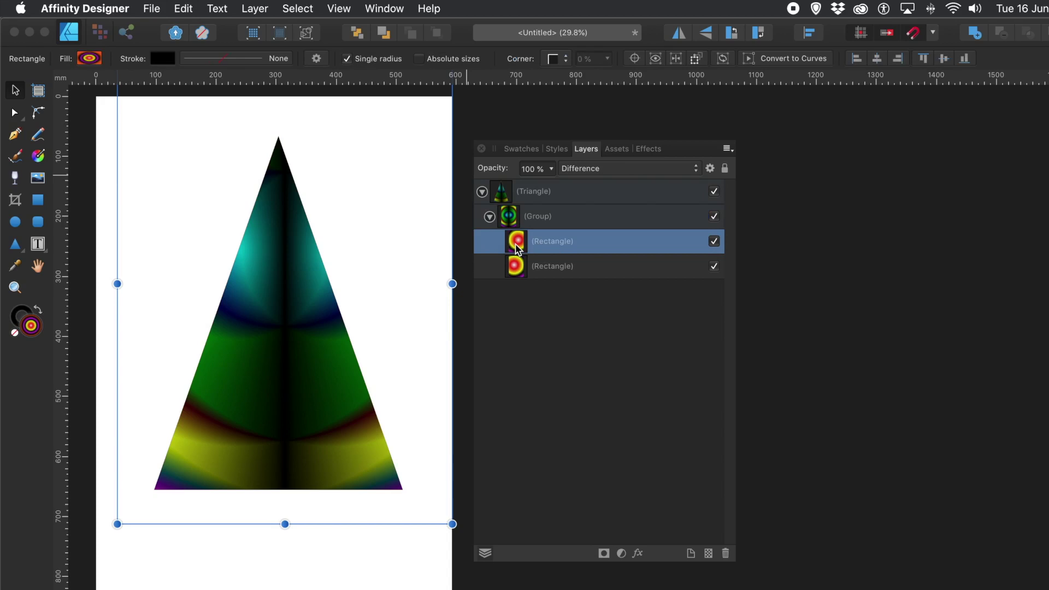
With the Fill Tool, shift the rectangle's gradient down-left and move the triangle's gradient start downward.
left_click(40, 158)
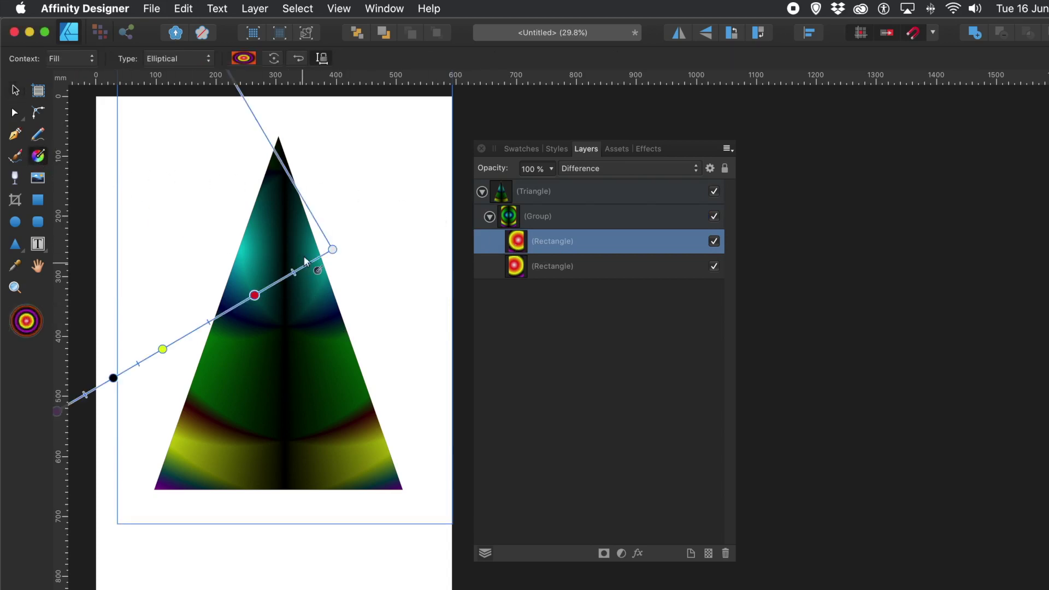
left_click_drag(331, 247, 411, 435)
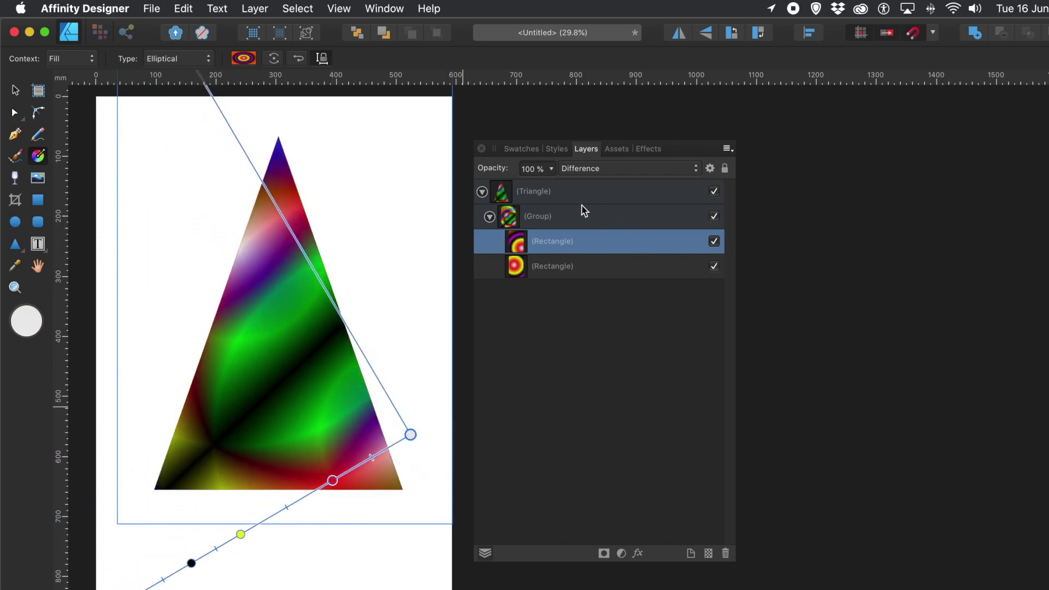
left_click(491, 217)
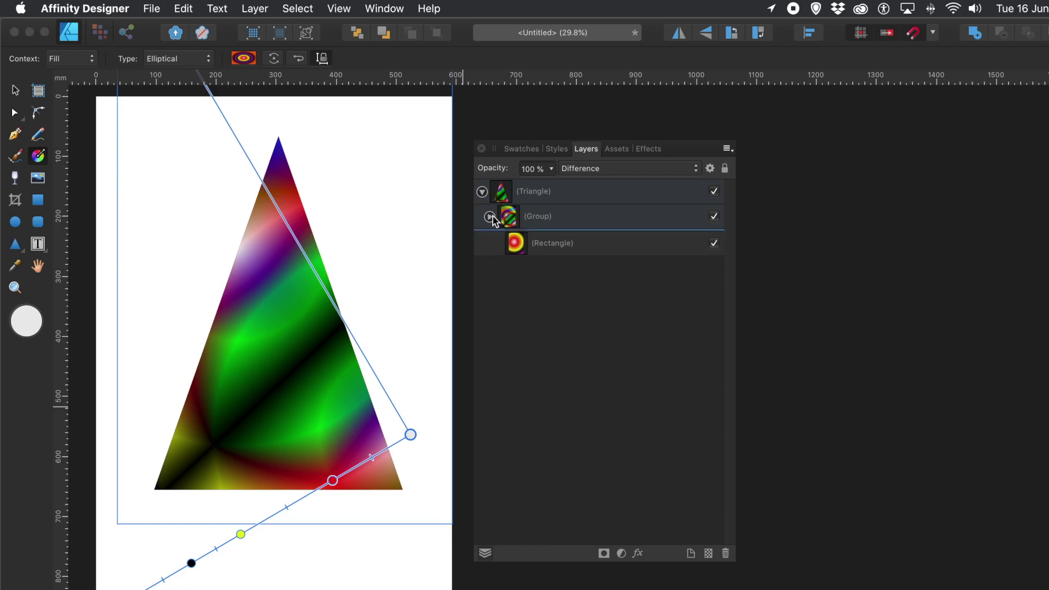
left_click(539, 192)
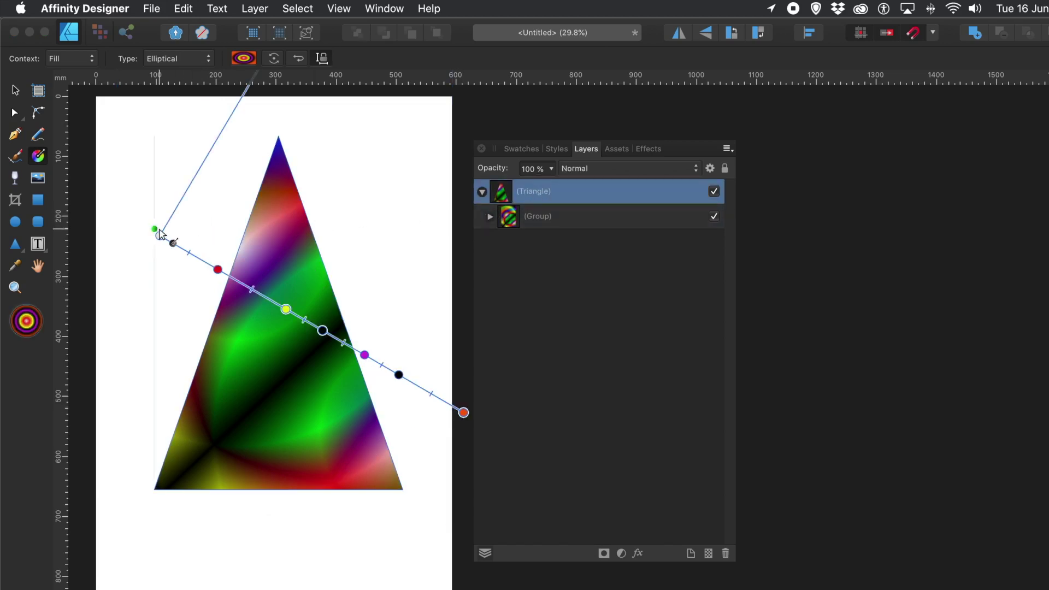
left_click_drag(160, 235, 320, 394)
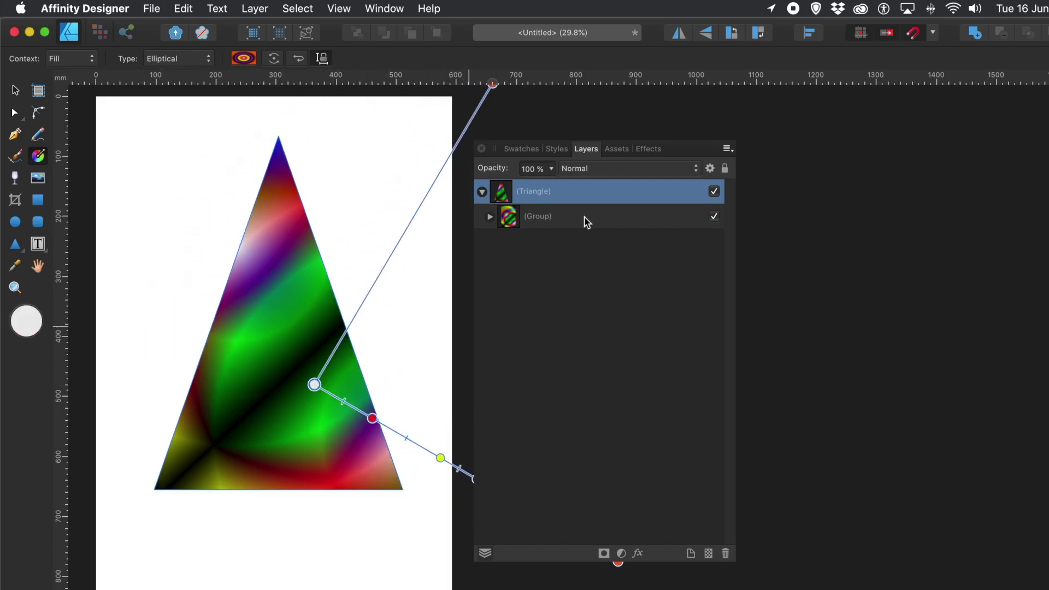
left_click(491, 217)
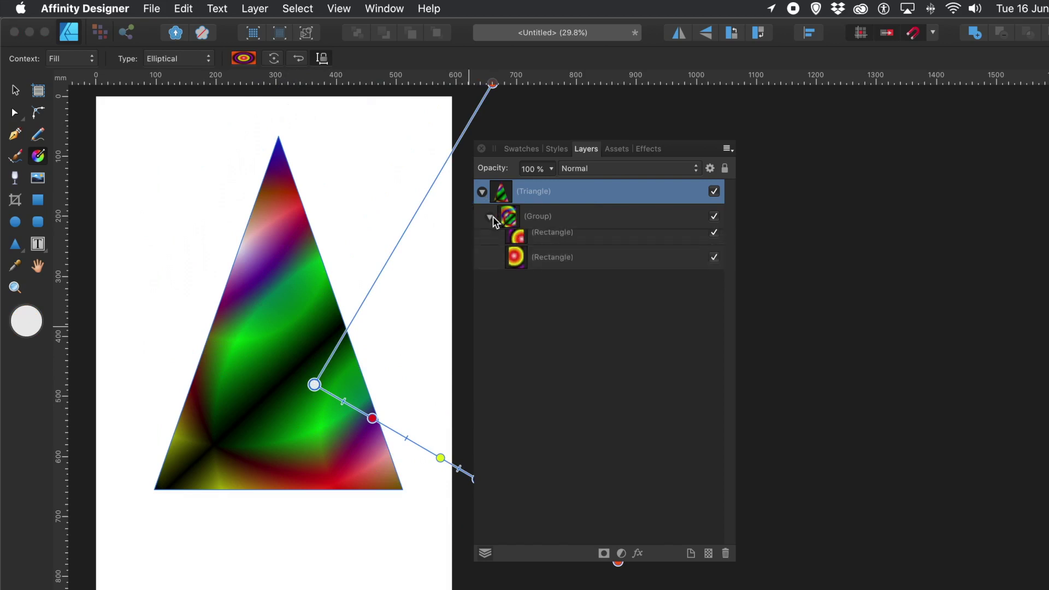
left_click(518, 247)
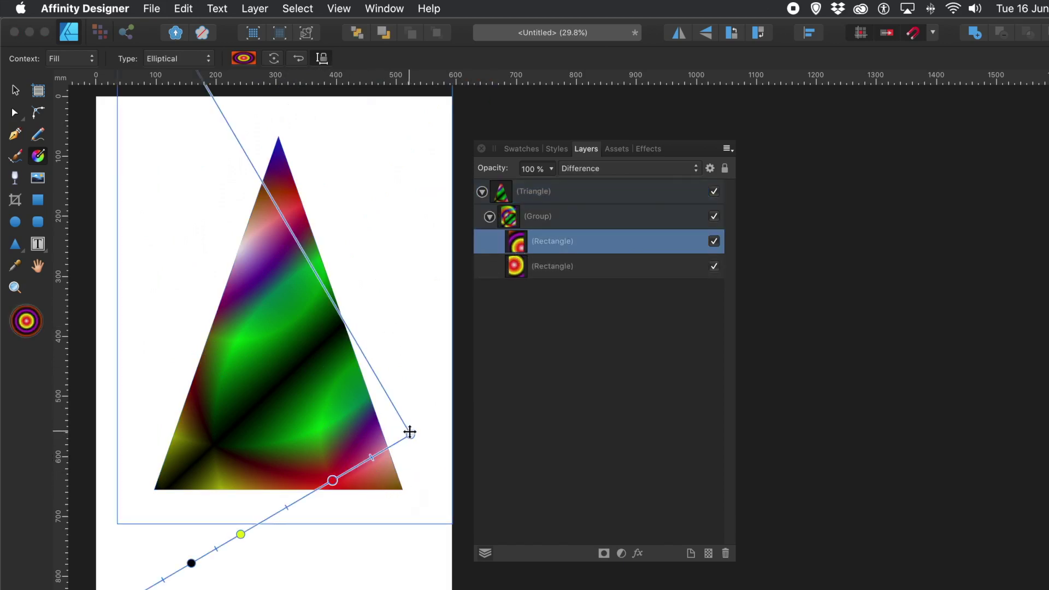
left_click_drag(410, 434, 342, 475)
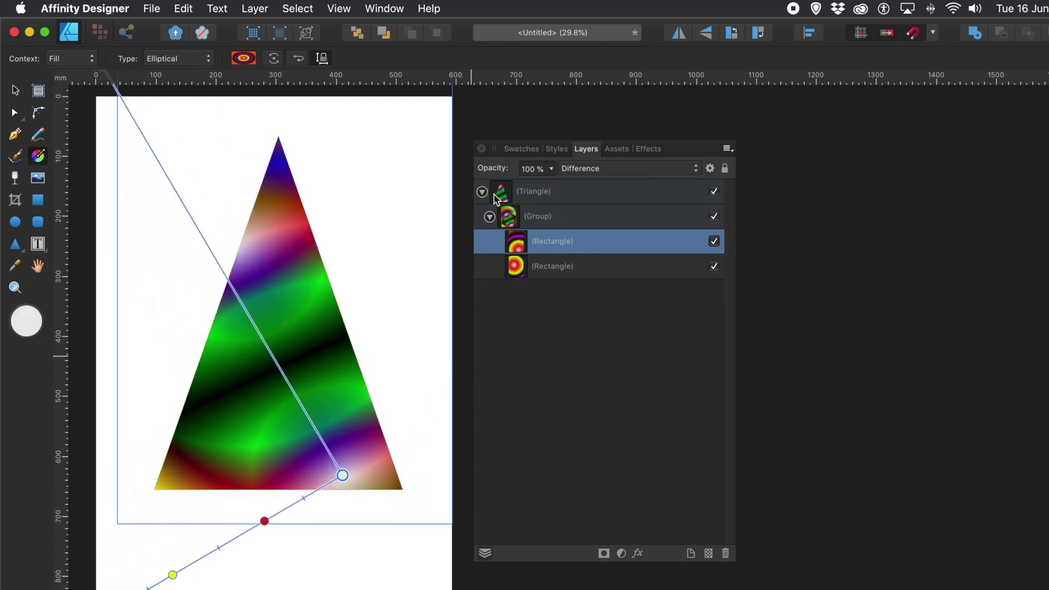
Reposition the upper rectangle's elliptical gradient and slide the lower rectangle's red stop further along.
left_click(540, 195)
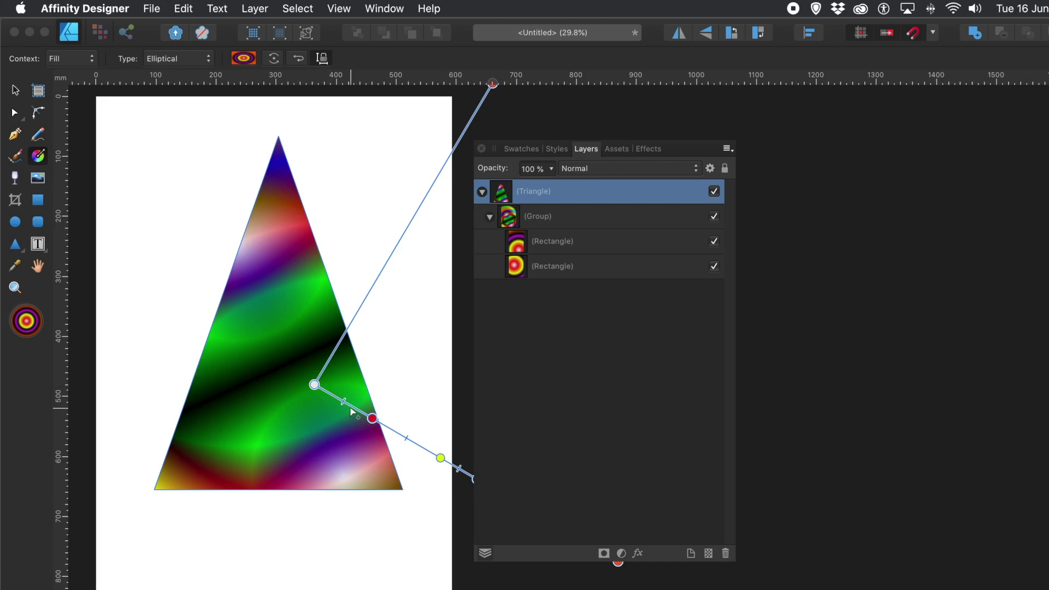
left_click(548, 218)
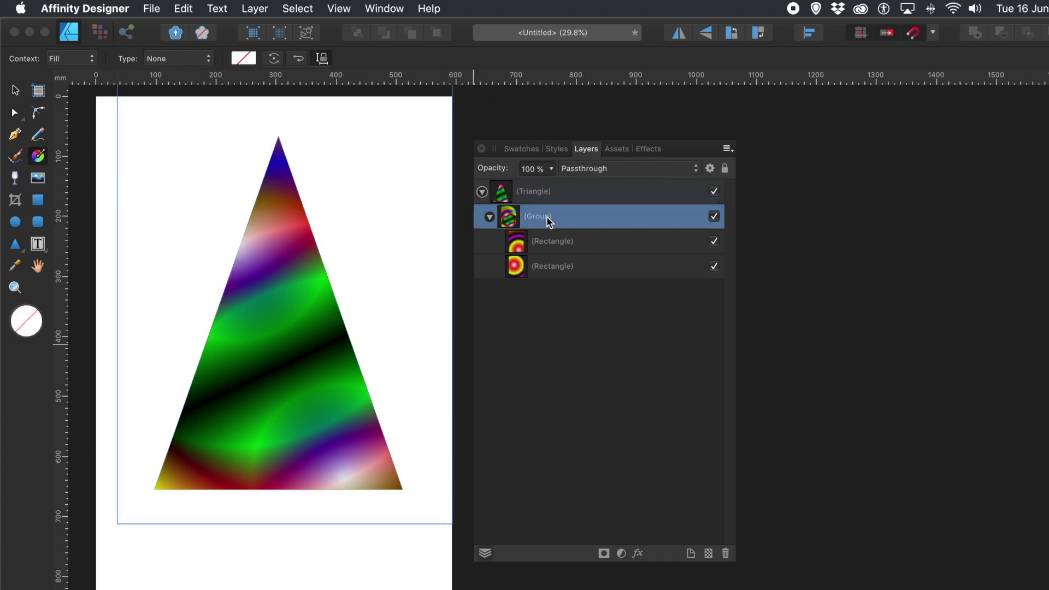
left_click(563, 244)
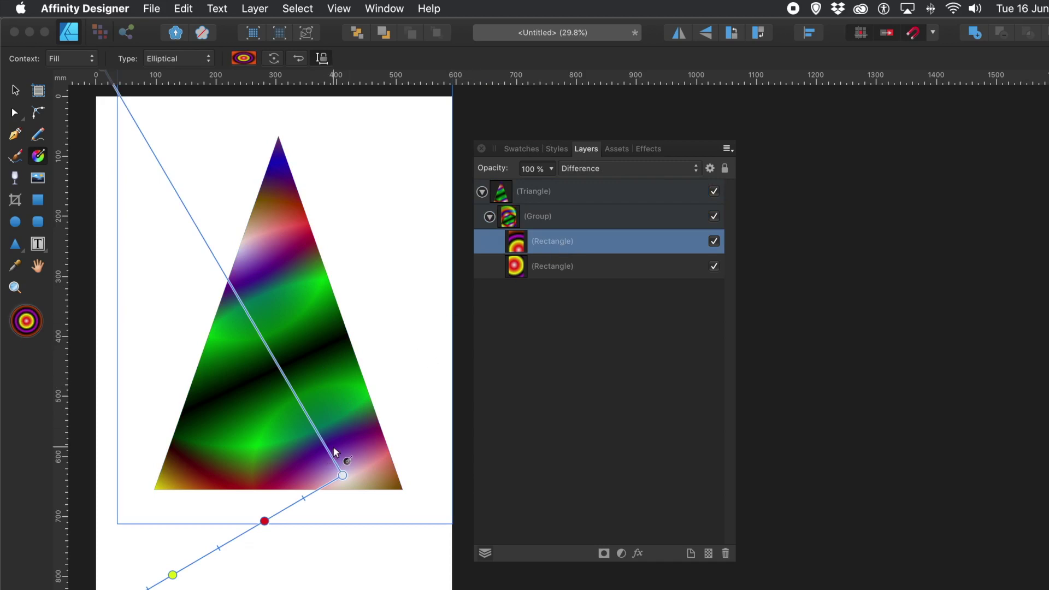
left_click_drag(344, 477, 342, 304)
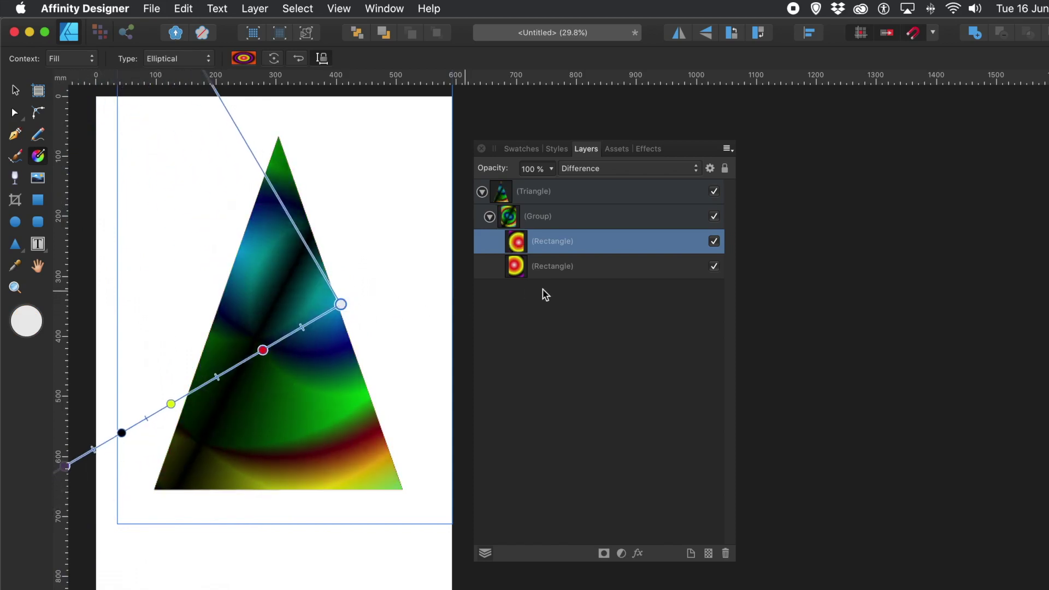
left_click(555, 268)
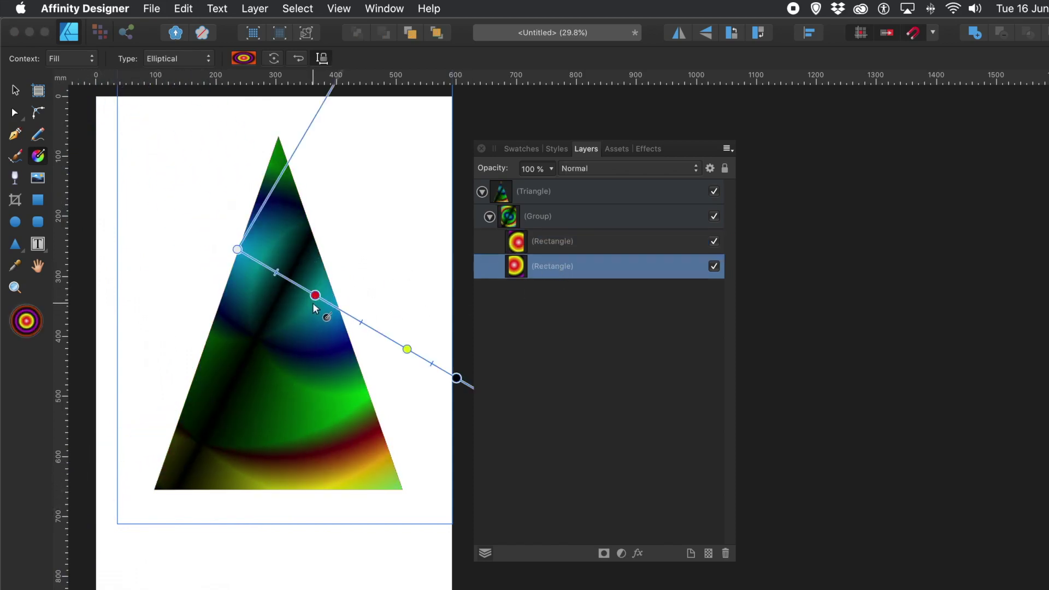
left_click_drag(312, 303, 318, 353)
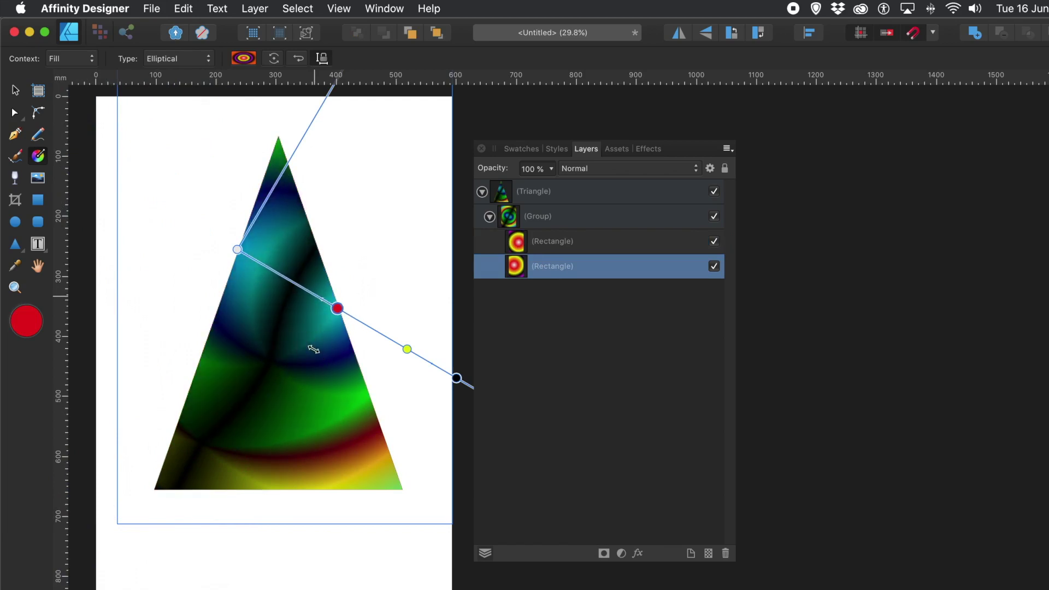